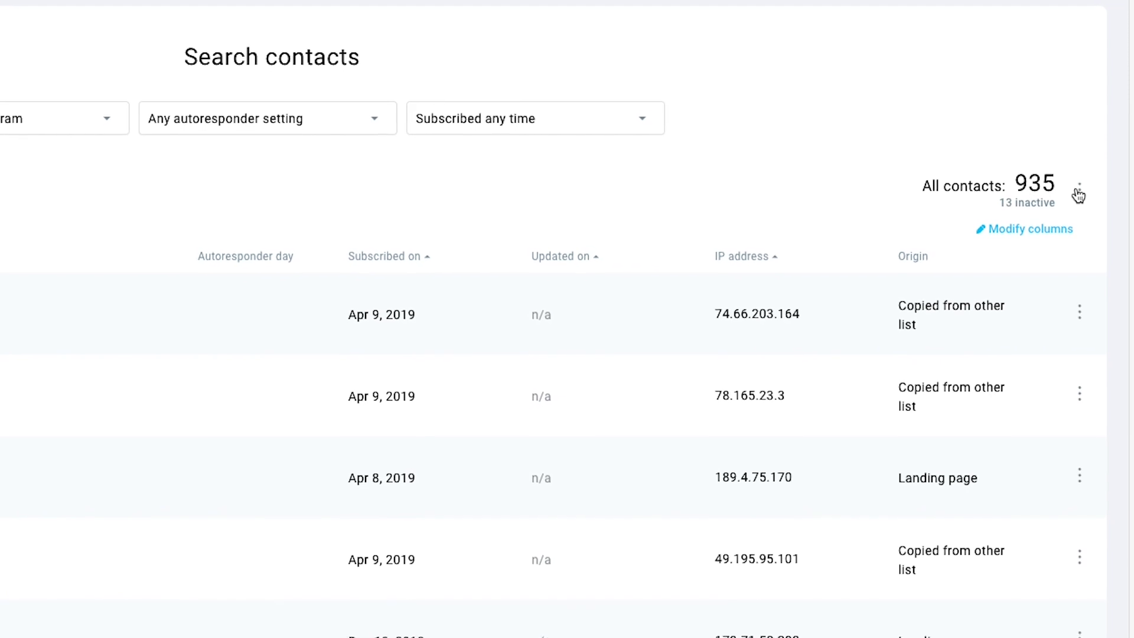
Export all 935 contacts from the All contacts options menu
{"action": "left_click", "coordinate": [1078, 192]}
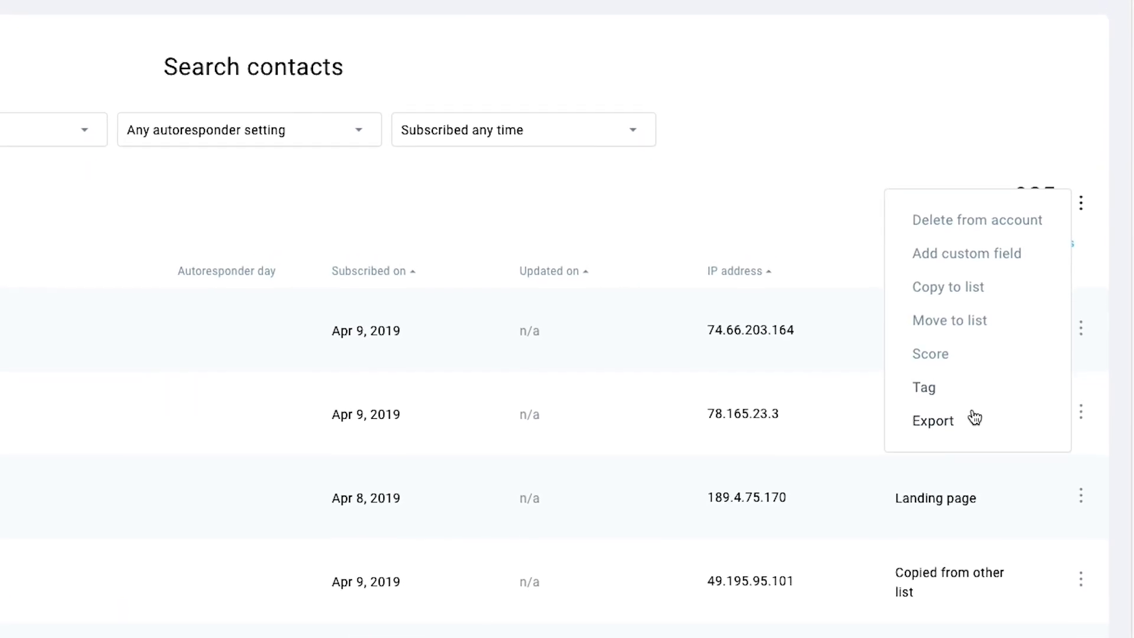
{"action": "left_click", "coordinate": [975, 418]}
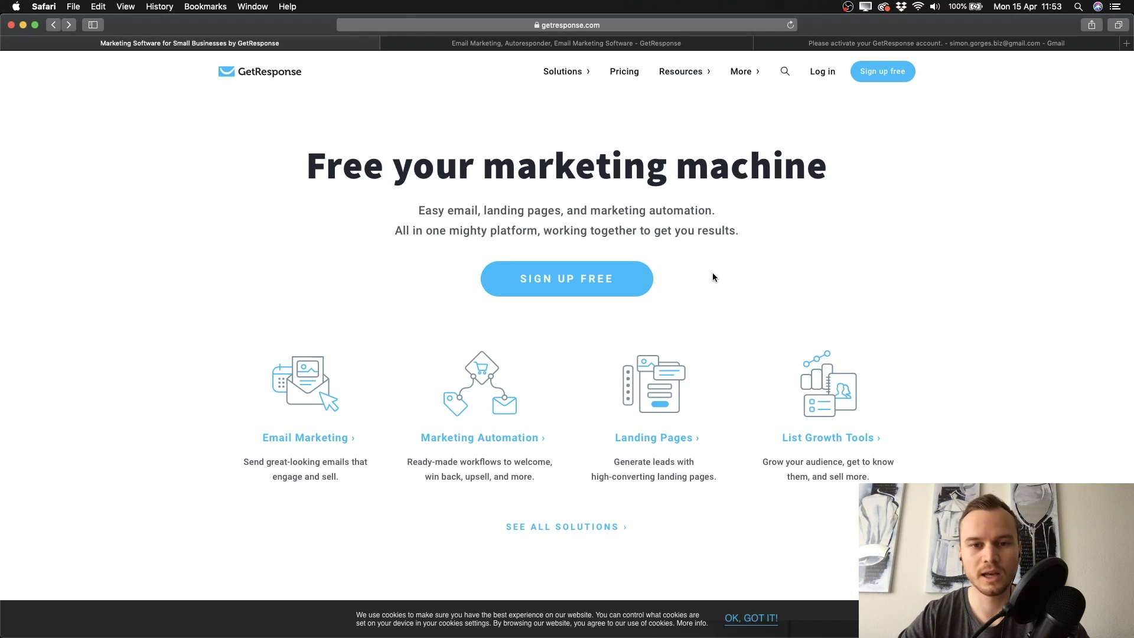
Fill in the free-trial signup form's name, email and password, then go to the pending account
{"action": "left_click", "coordinate": [564, 289]}
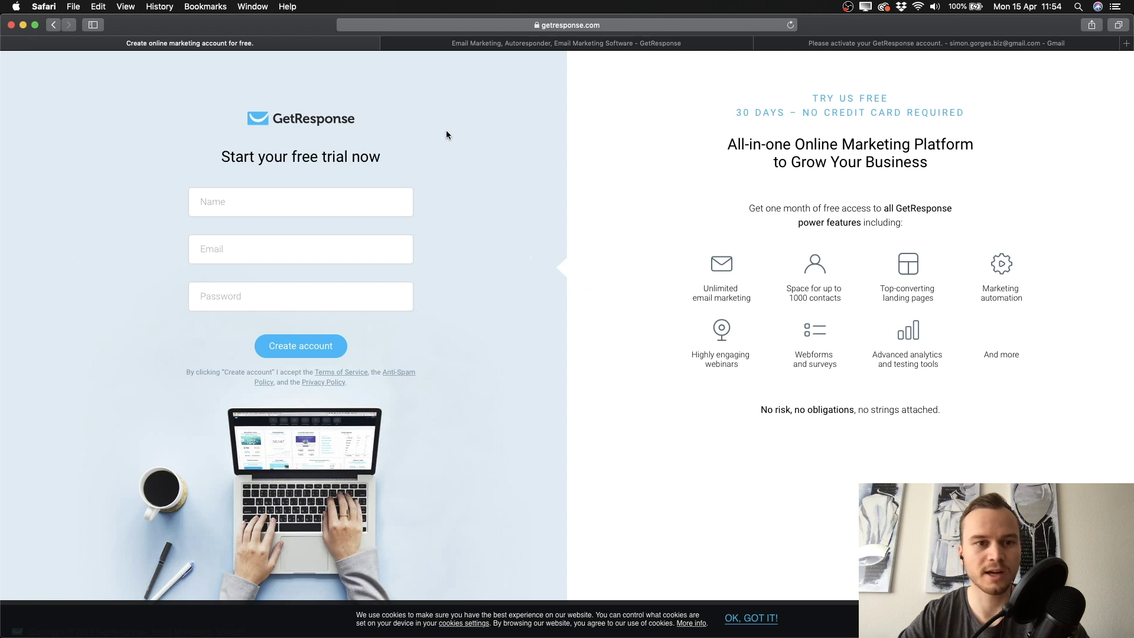
{"action": "left_click", "coordinate": [327, 196]}
{"action": "left_click", "coordinate": [303, 249]}
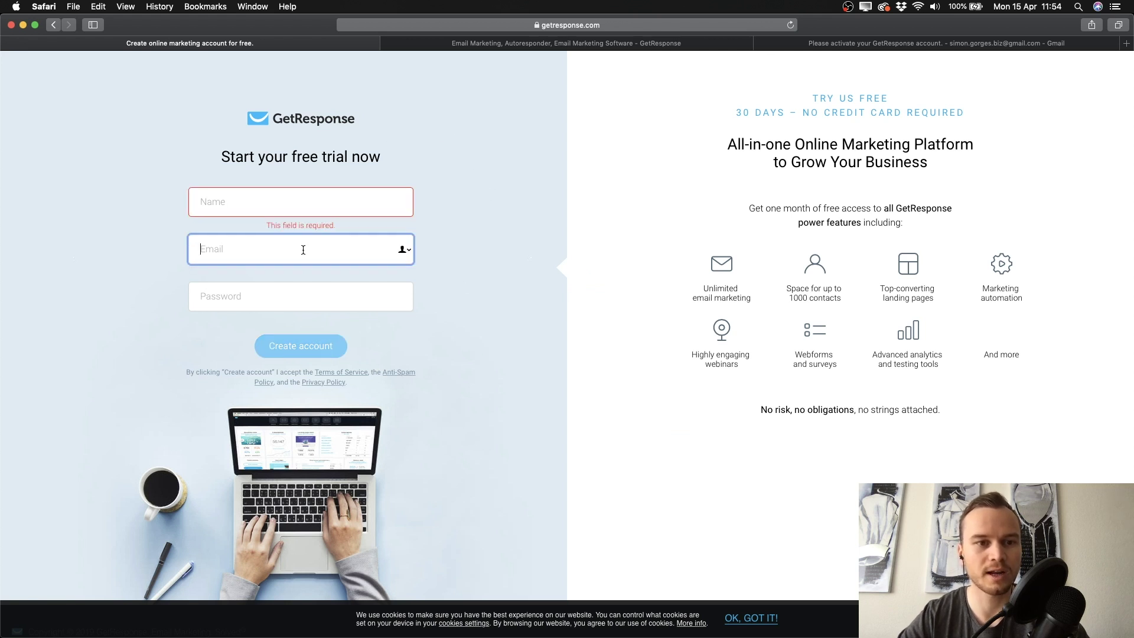
{"action": "left_click", "coordinate": [271, 303]}
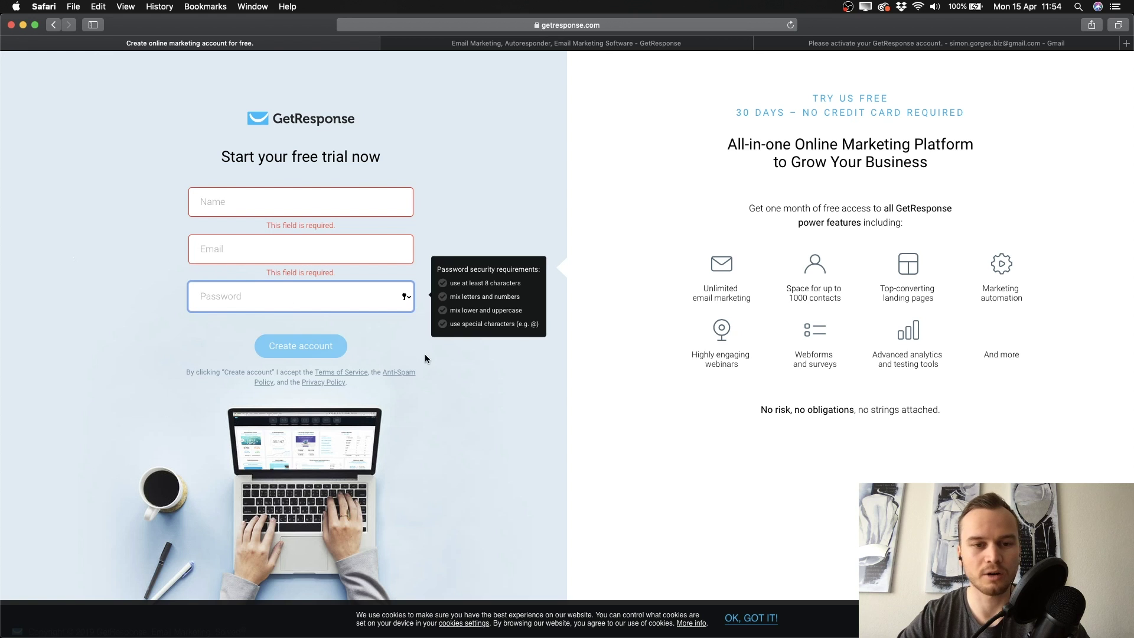
{"action": "left_click", "coordinate": [461, 374]}
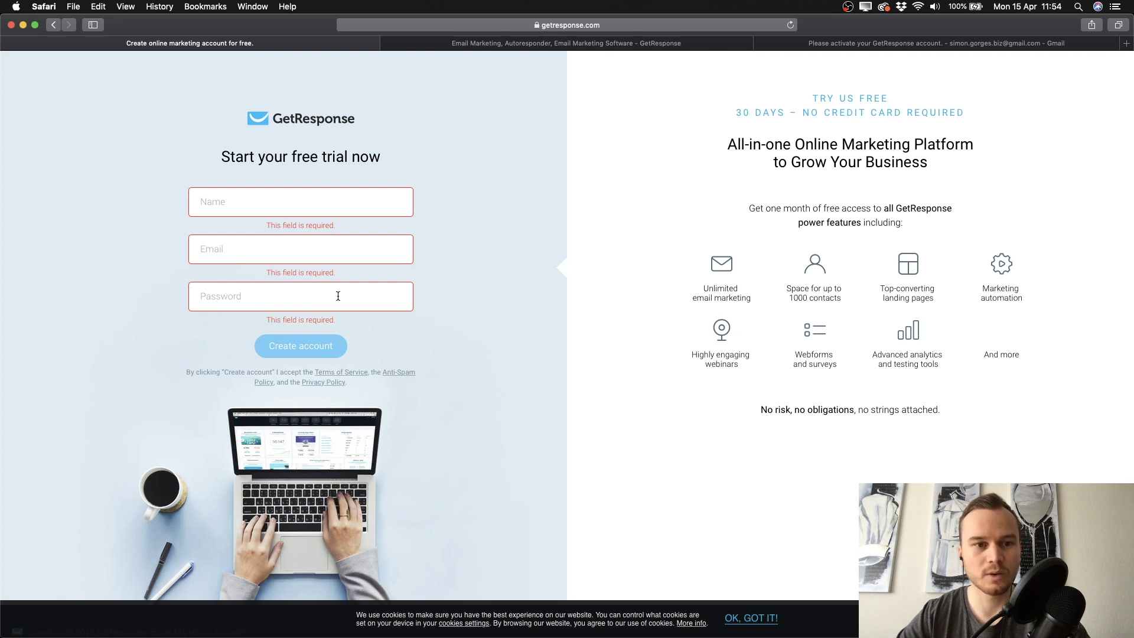
{"action": "left_click", "coordinate": [577, 44]}
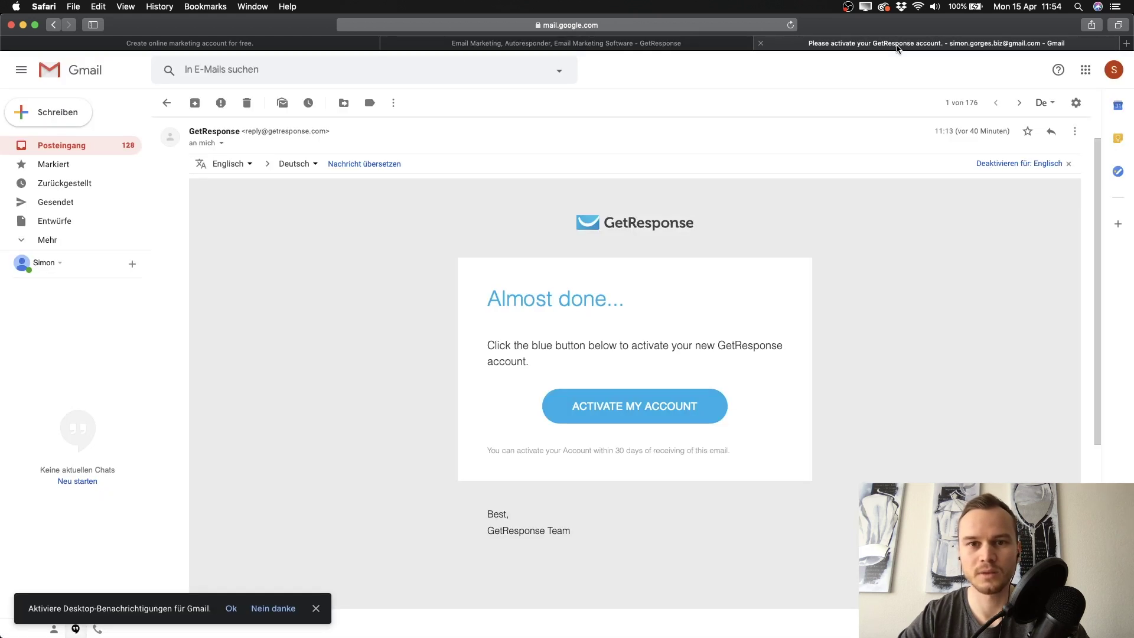
Activate the new trial account via ACTIVATE MY ACCOUNT in the Gmail activation email
{"action": "left_click", "coordinate": [889, 47]}
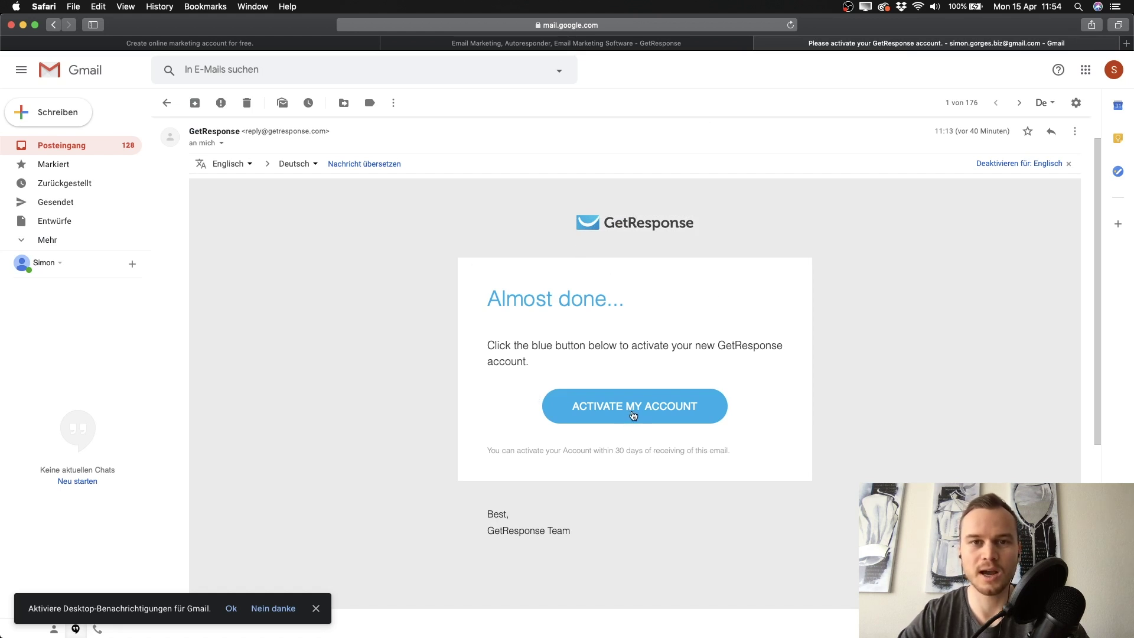
{"action": "left_click", "coordinate": [633, 413]}
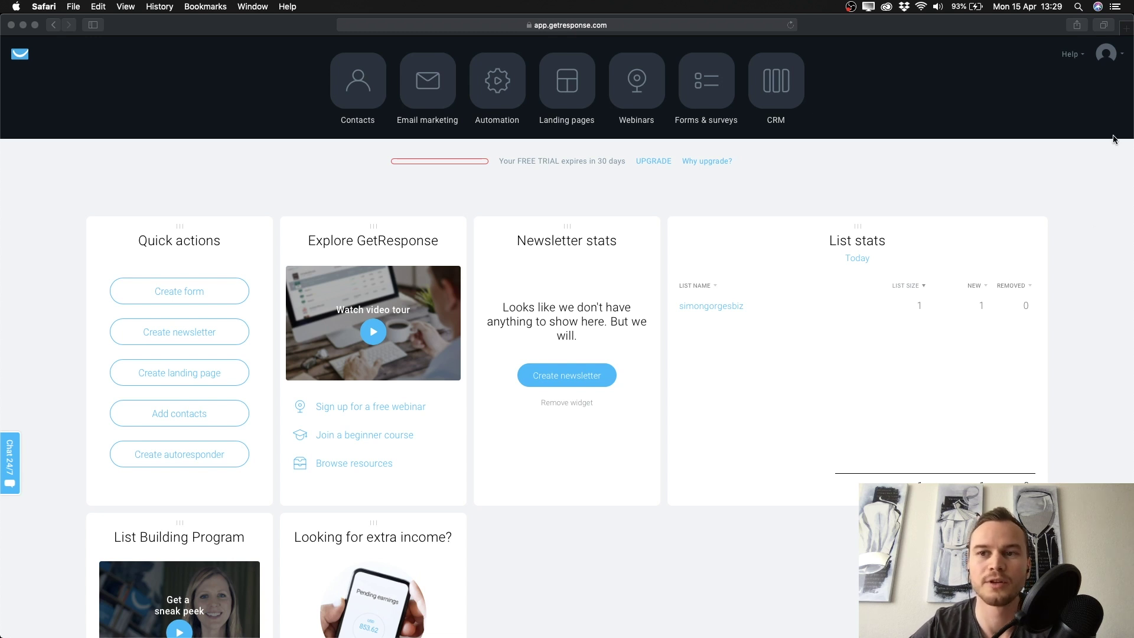
Go to Manage account's Email addresses page showing the default sender with DMARC Warning
{"action": "left_click", "coordinate": [1108, 56]}
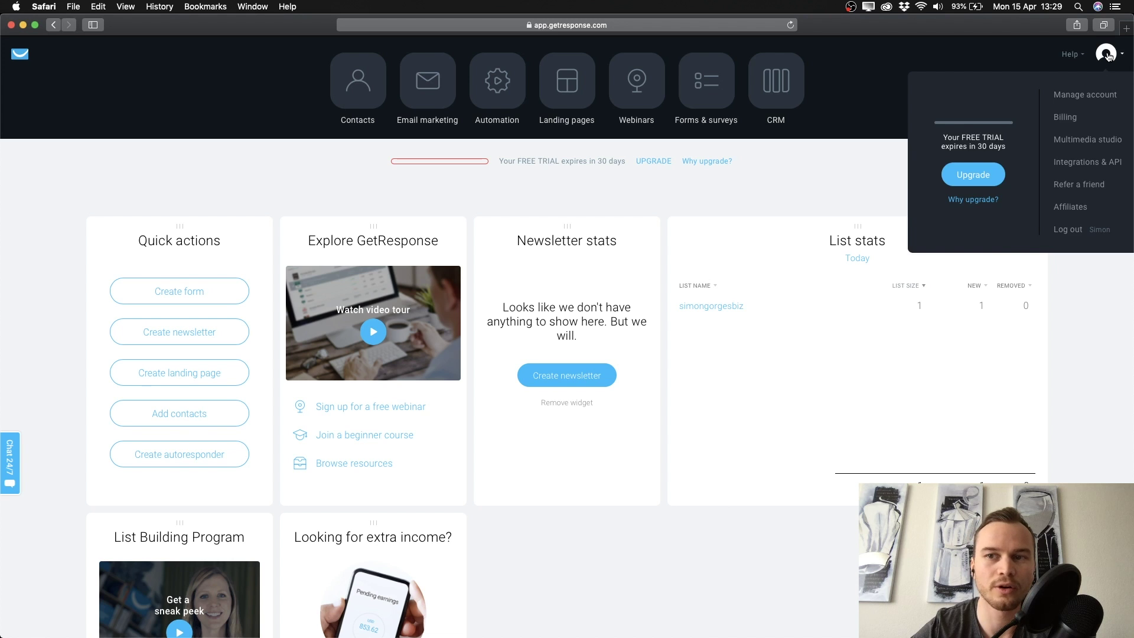
{"action": "left_click", "coordinate": [1092, 95]}
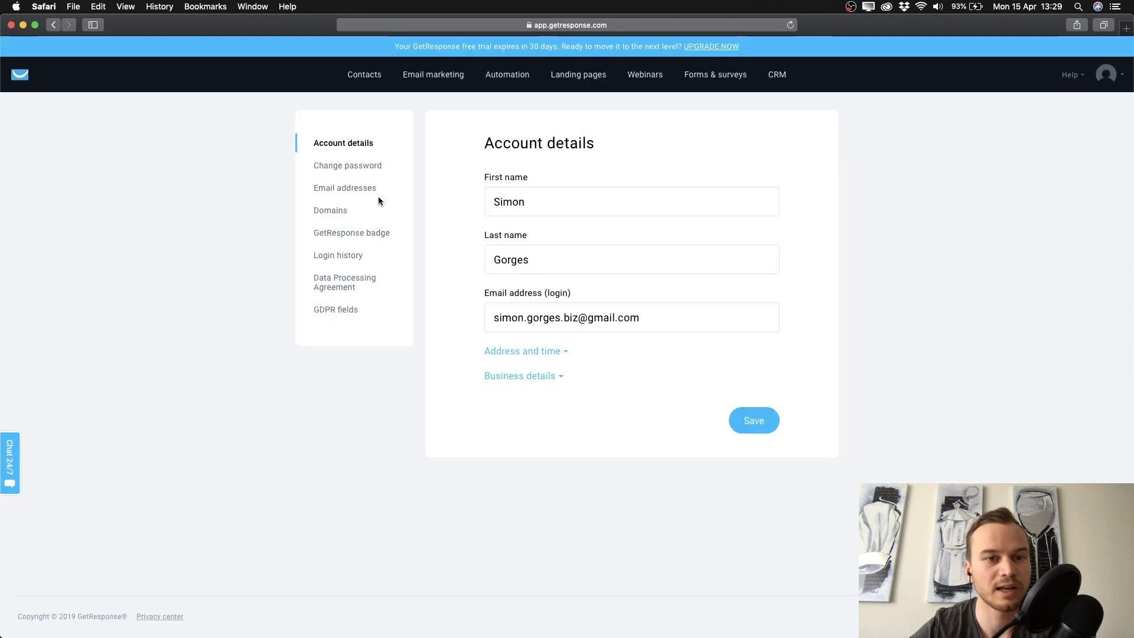
{"action": "left_click", "coordinate": [348, 189]}
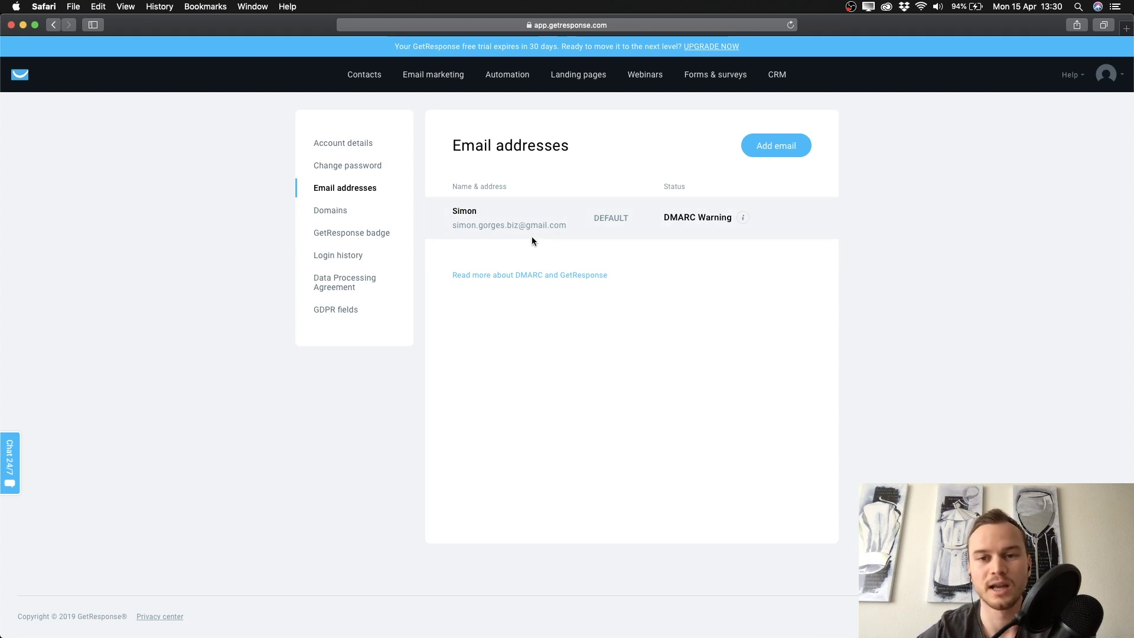
Add and save a second sender address with the sender's name and email address
{"action": "left_click", "coordinate": [777, 146]}
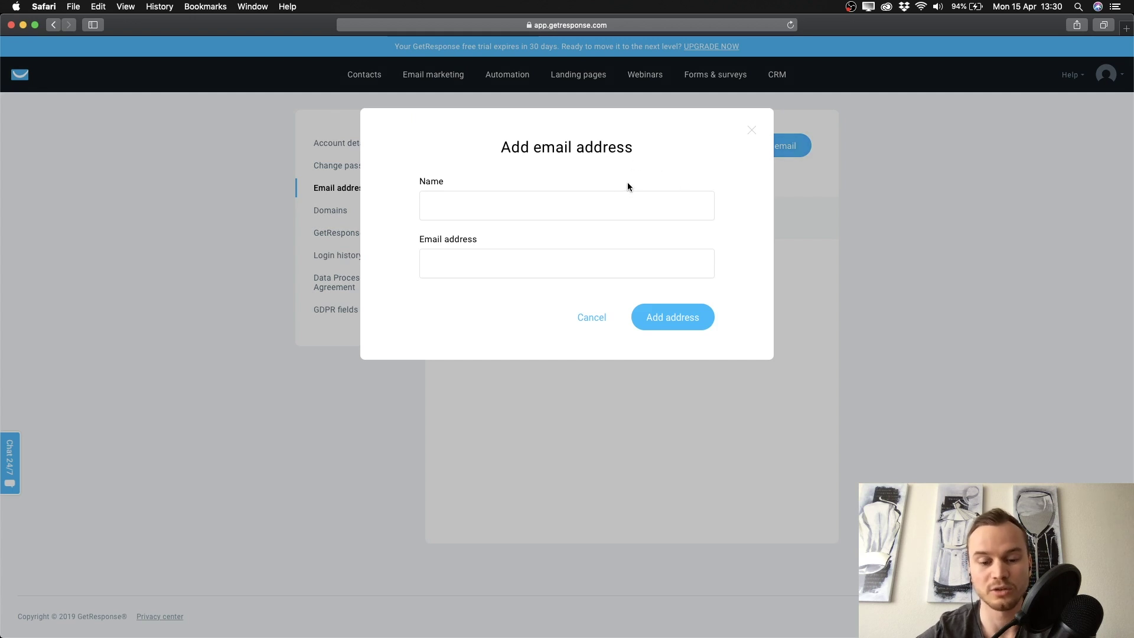
{"action": "left_click", "coordinate": [499, 207]}
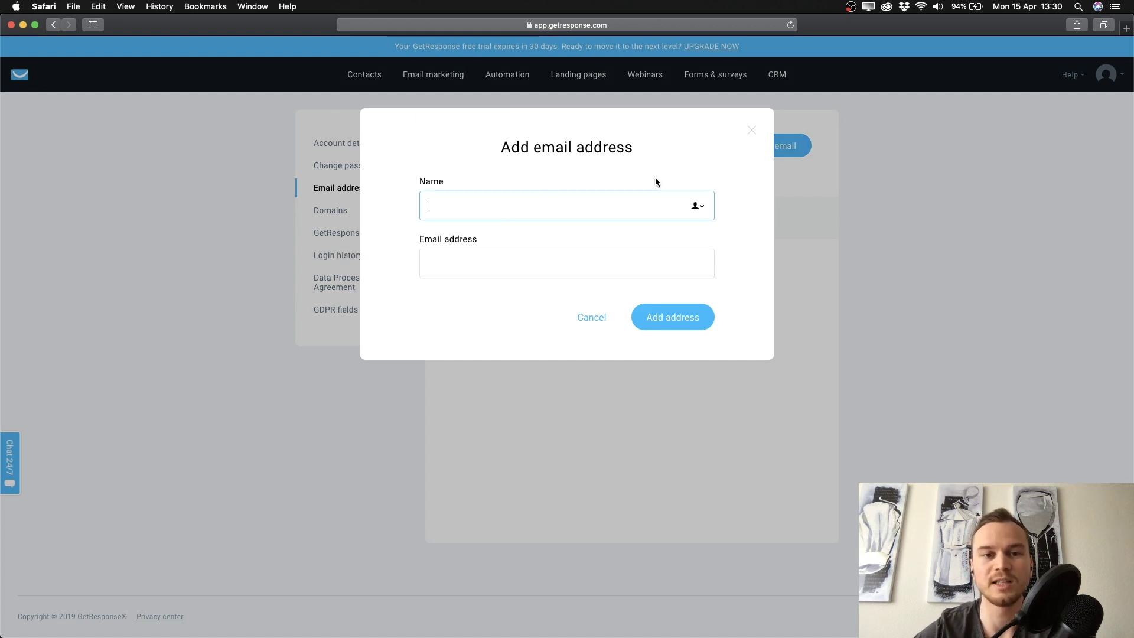
{"action": "type", "text": "Simon"}
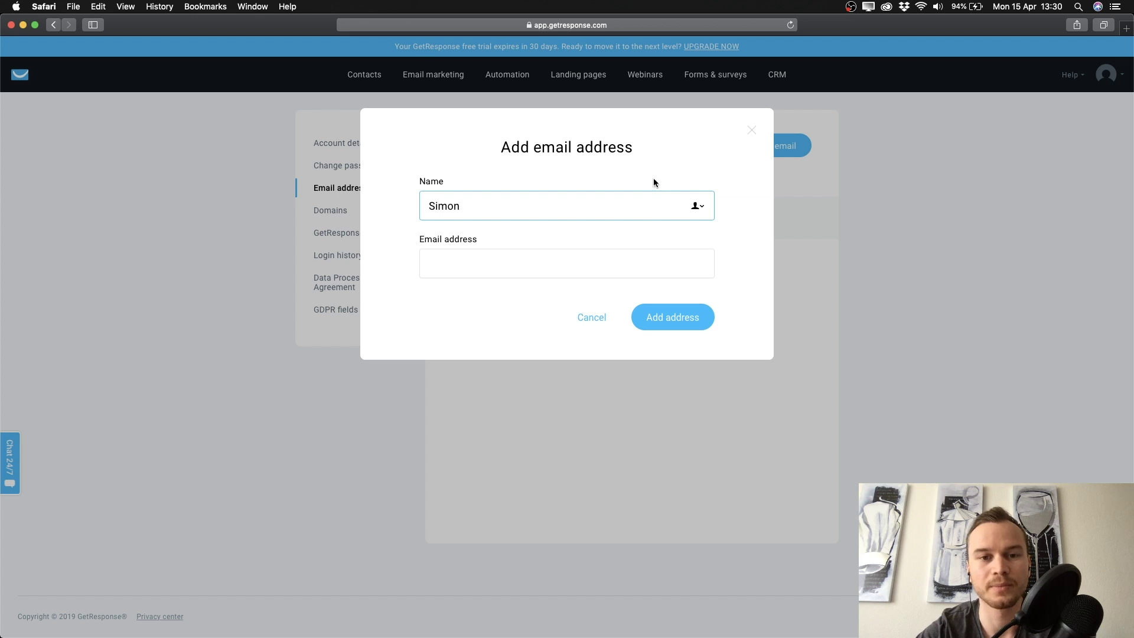
{"action": "left_click", "coordinate": [580, 251]}
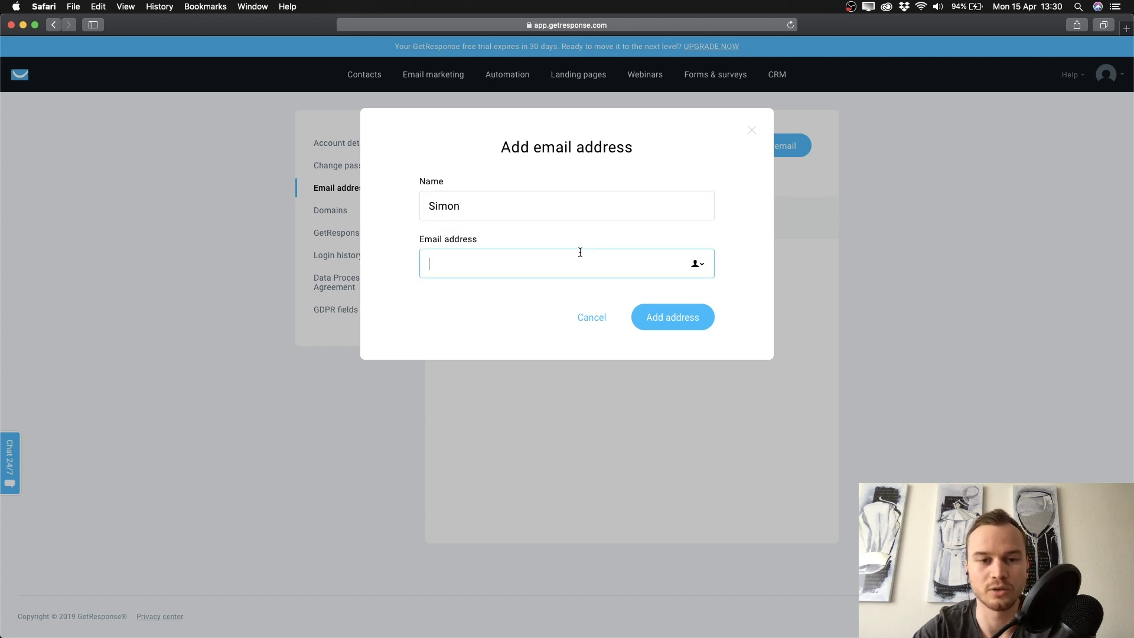
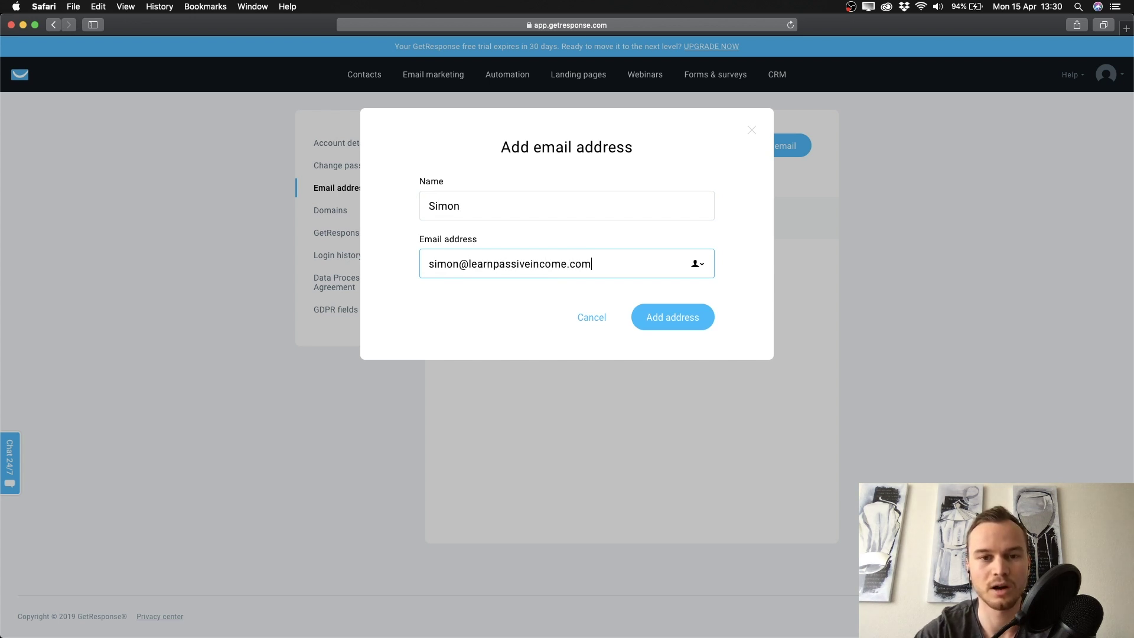
{"action": "left_click", "coordinate": [668, 319]}
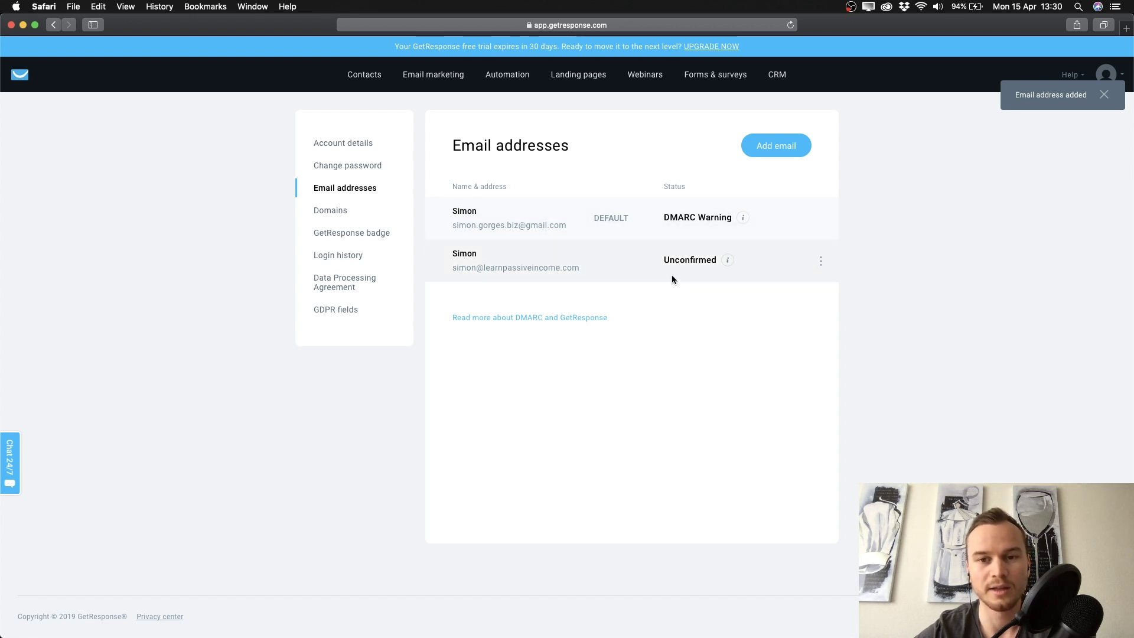
Check the new address's Unconfirmed status and options, then return to the dashboard
{"action": "left_click_drag", "start_coordinate": [663, 259], "coordinate": [713, 263]}
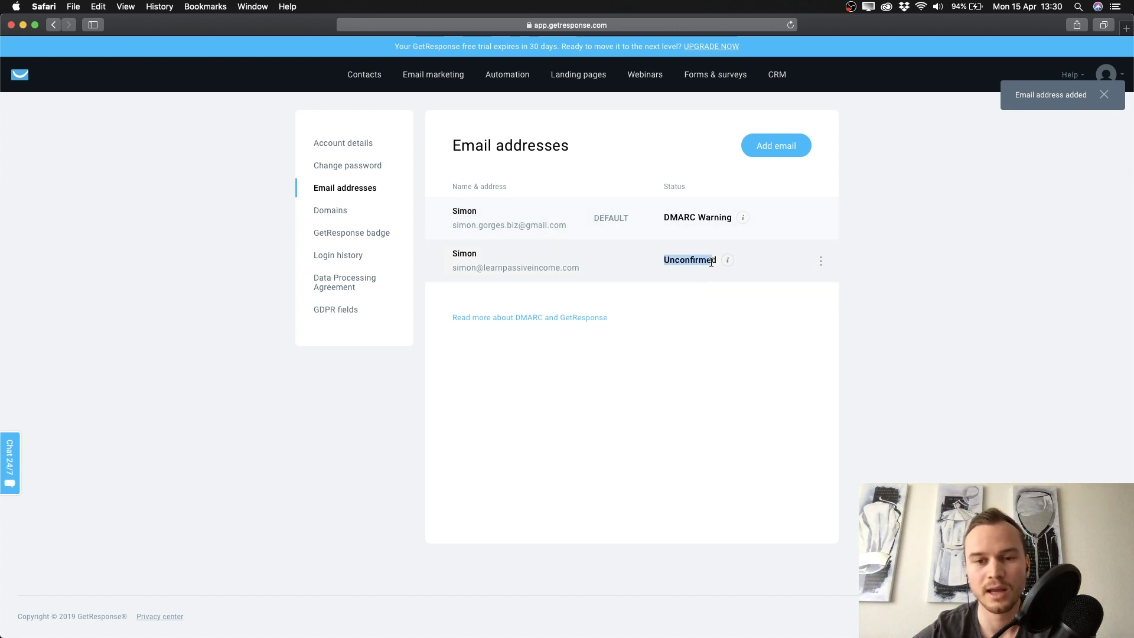
{"action": "left_click", "coordinate": [694, 278]}
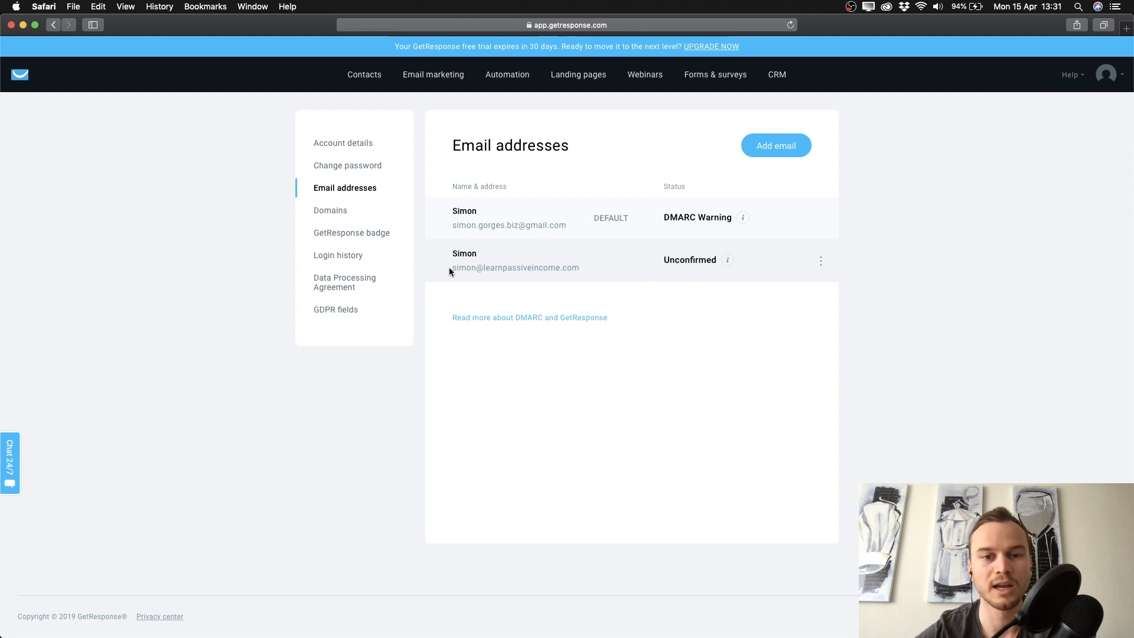
{"action": "left_click", "coordinate": [820, 261]}
{"action": "left_click", "coordinate": [670, 294]}
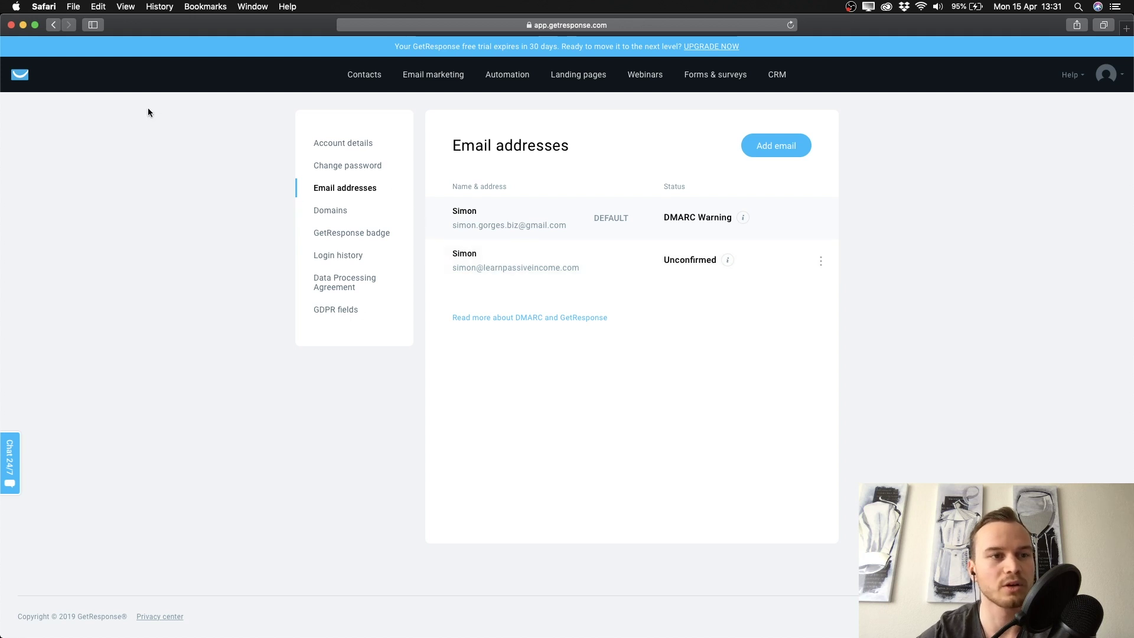
{"action": "left_click", "coordinate": [20, 75]}
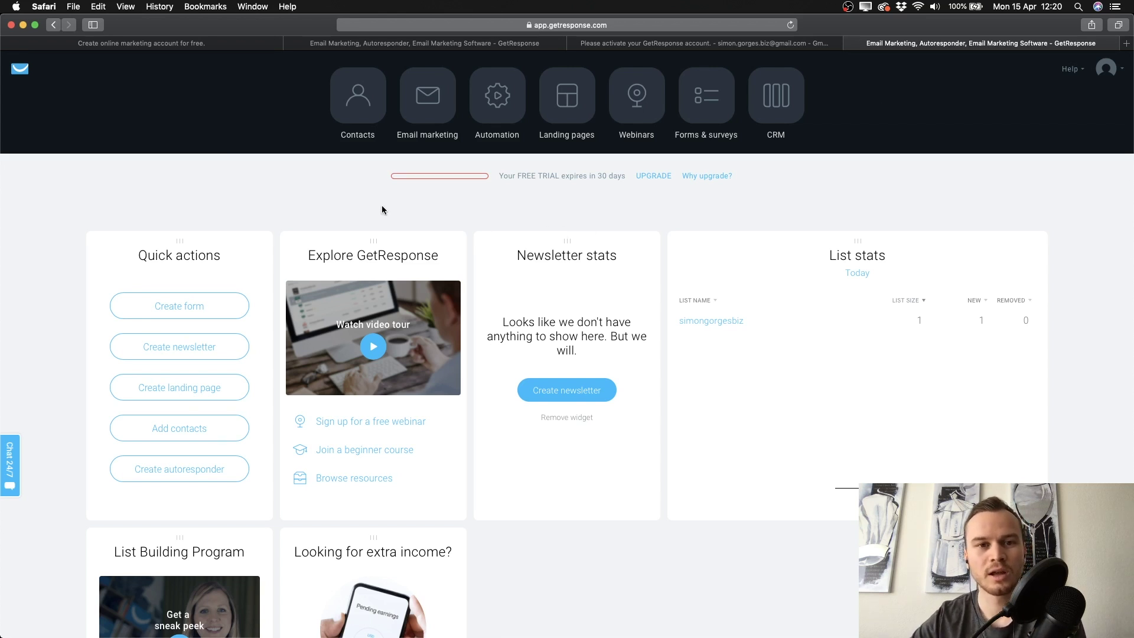
Open Contacts to see the default list holding 1 of 1000 allowed contacts
{"action": "left_click", "coordinate": [363, 103]}
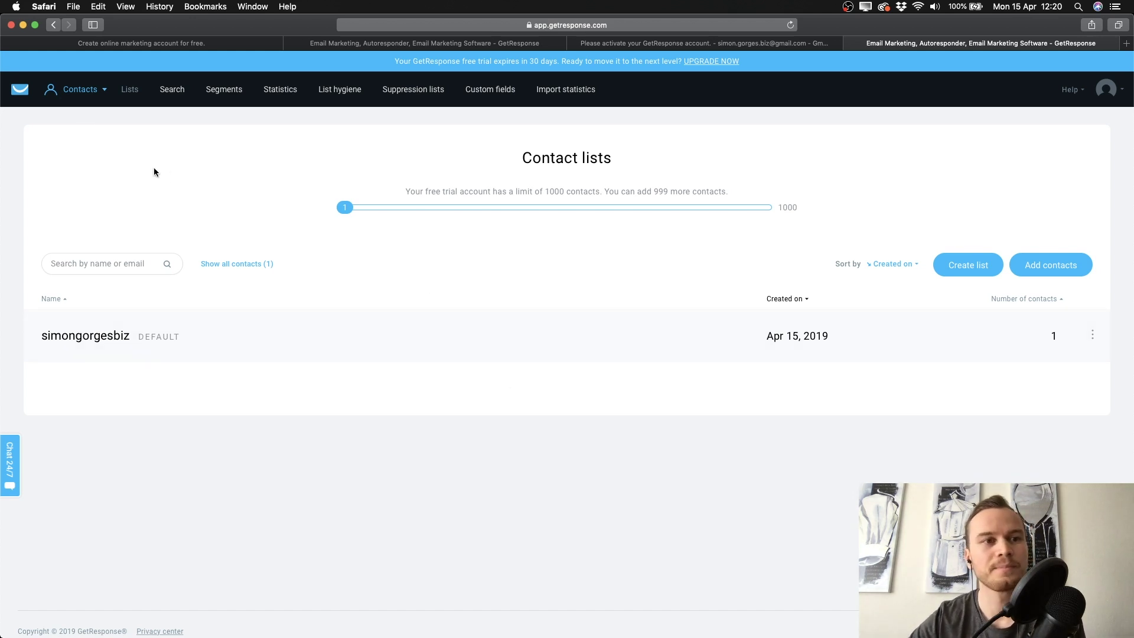
View the empty Manage newsletters page under Email marketing, then return to the dashboard
{"action": "mouse_move", "coordinate": [19, 88]}
{"action": "left_click", "coordinate": [79, 140]}
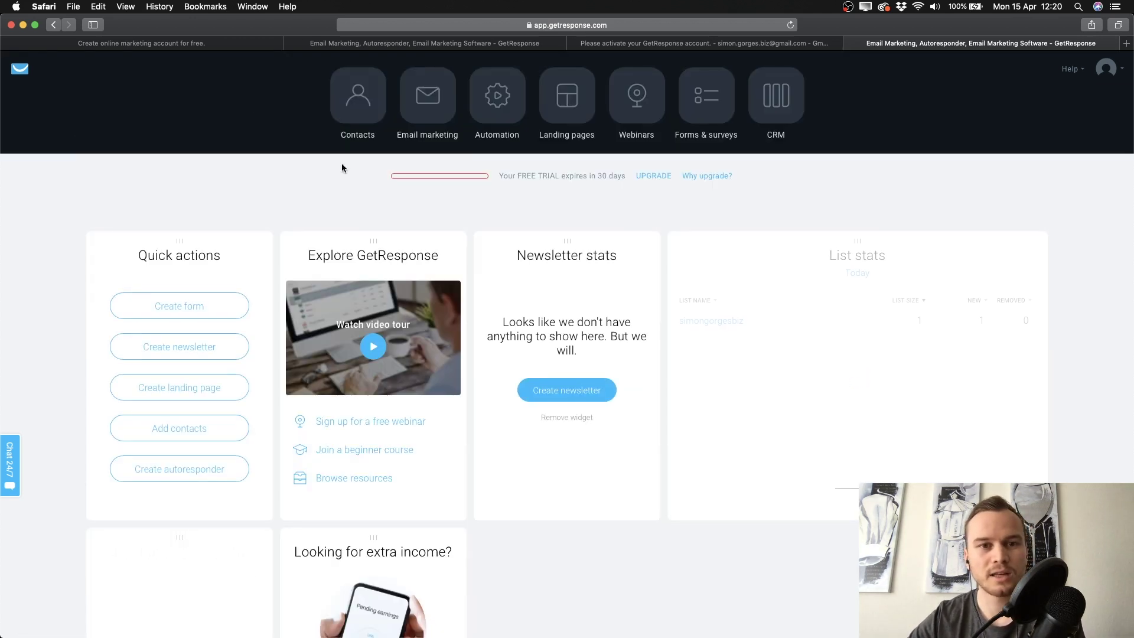
{"action": "left_click", "coordinate": [426, 118]}
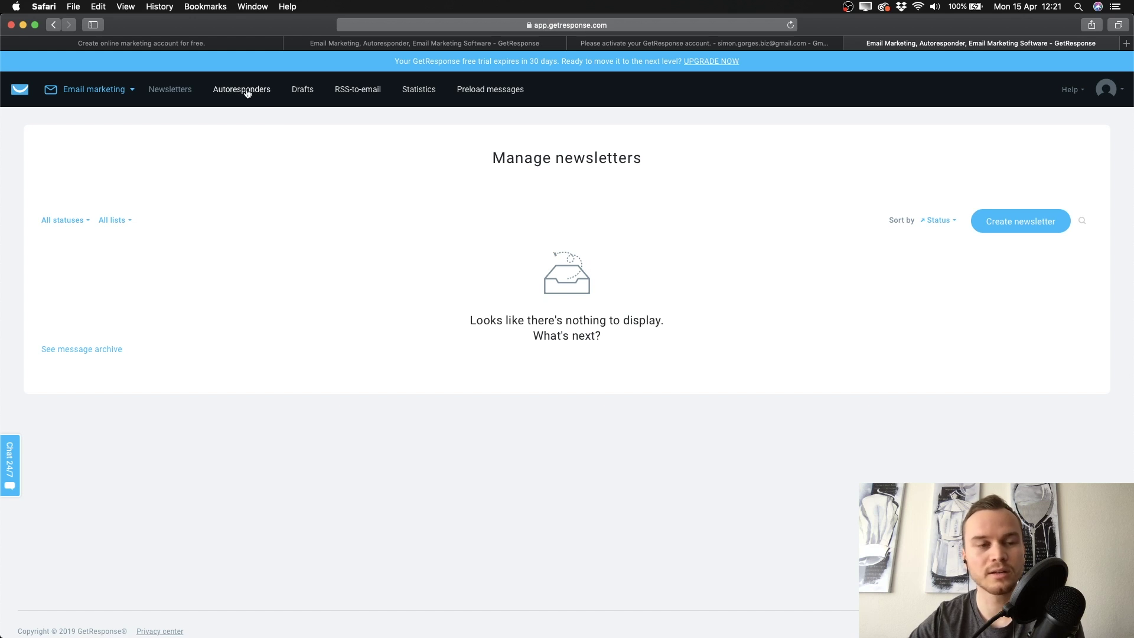
{"action": "left_click", "coordinate": [21, 91]}
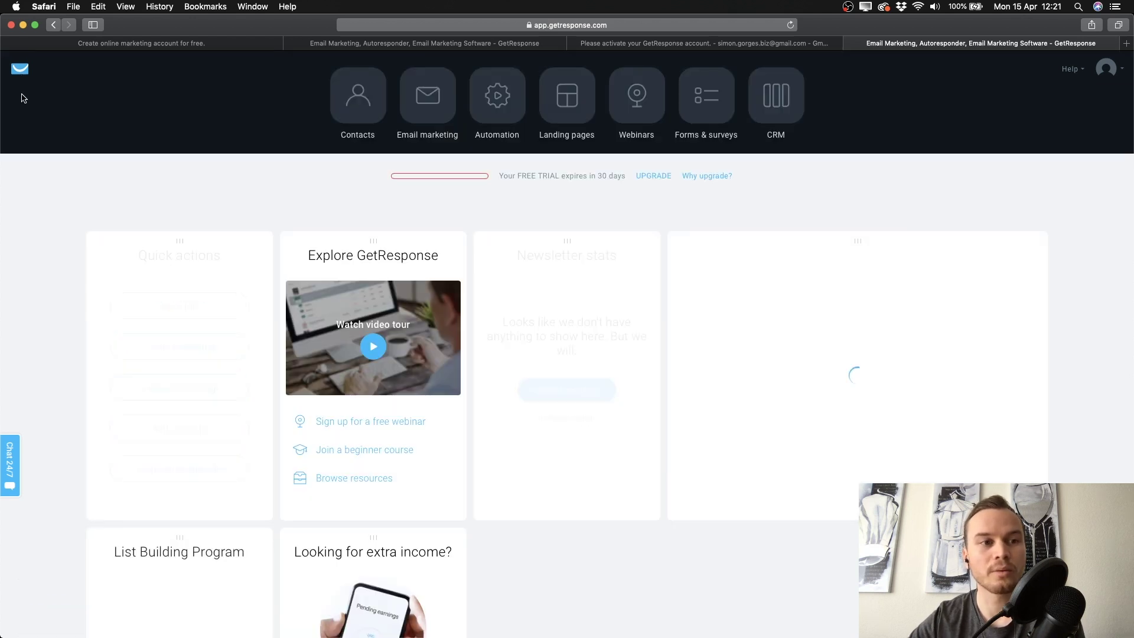
Open Automation, view the Automation messages list, then go back to Manage workflows
{"action": "left_click", "coordinate": [511, 113]}
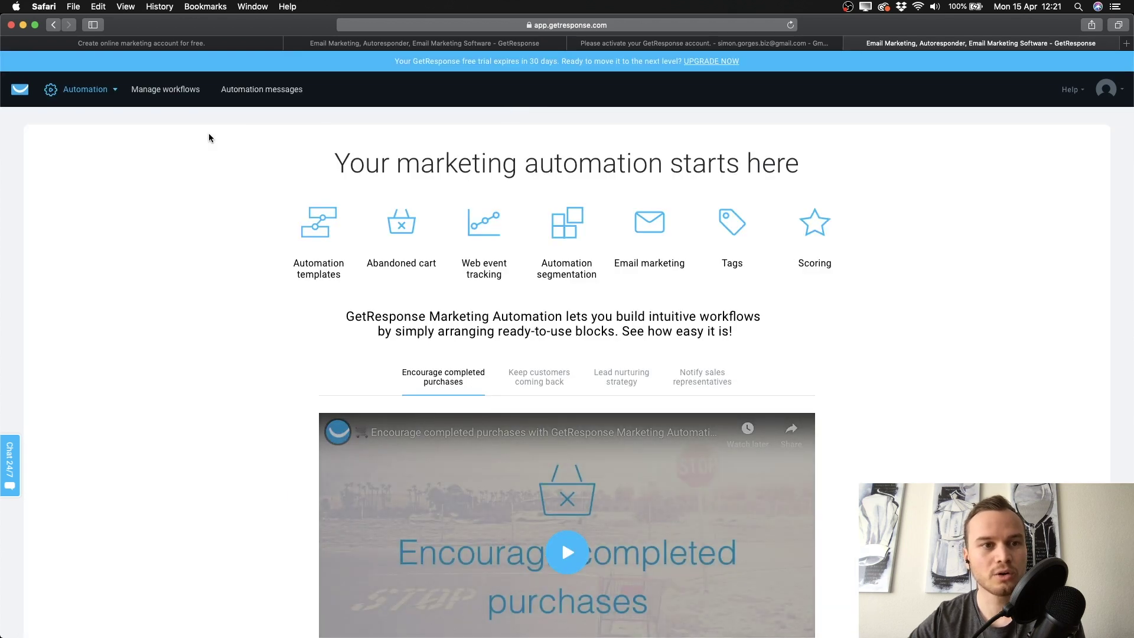
{"action": "left_click", "coordinate": [273, 90]}
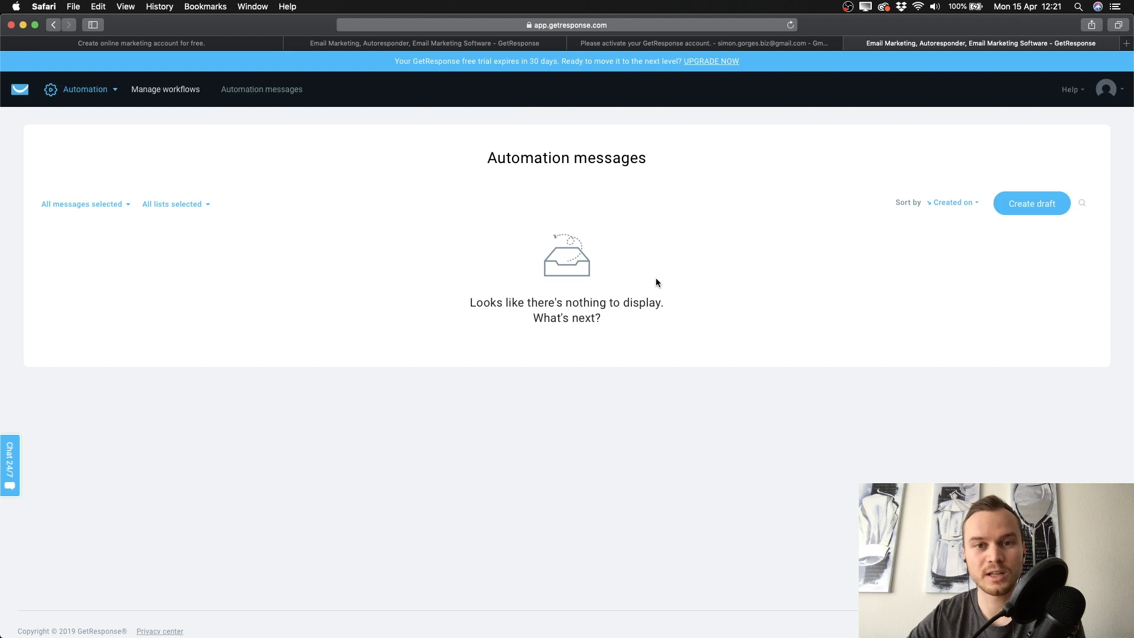
{"action": "left_click", "coordinate": [158, 90]}
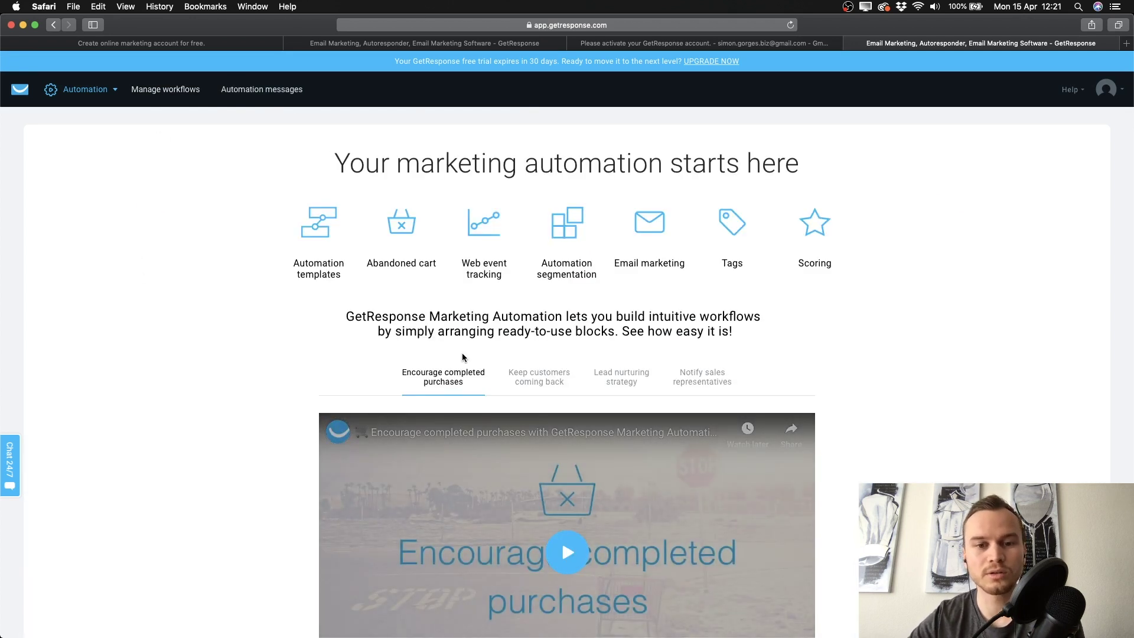
Browse the Keep customers coming back, Lead nurturing and Encourage completed purchases examples, then return to the dashboard
{"action": "scroll", "coordinate": [461, 357], "scroll_direction": "down", "scroll_amount": 3}
{"action": "left_click", "coordinate": [533, 292]}
{"action": "left_click", "coordinate": [616, 294]}
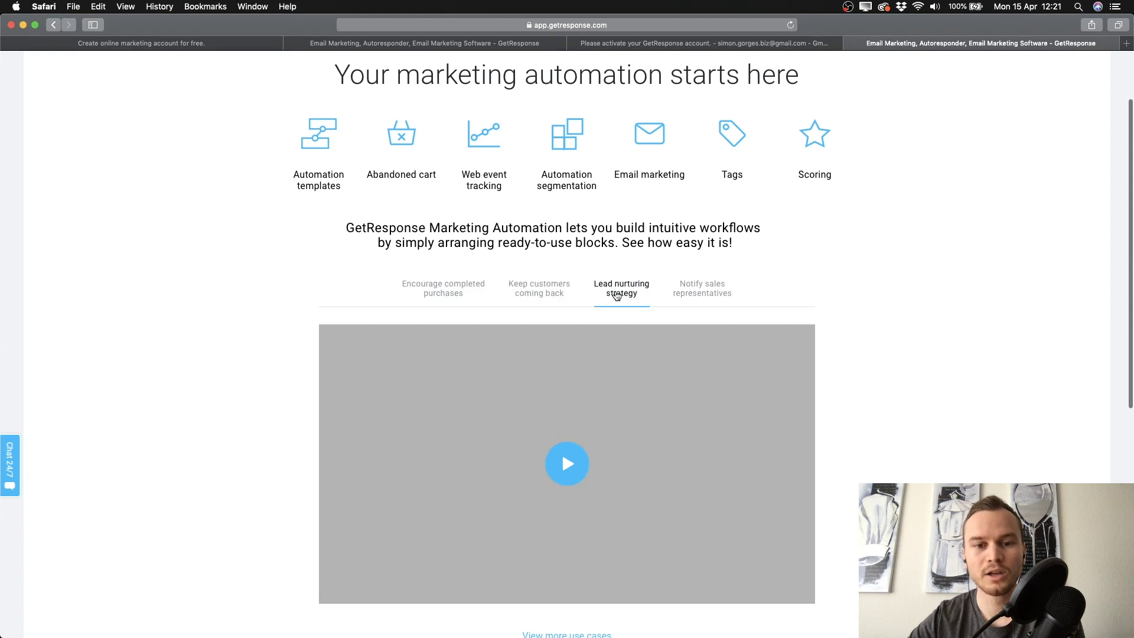
{"action": "left_click", "coordinate": [448, 292]}
{"action": "scroll", "coordinate": [267, 300], "scroll_direction": "up", "scroll_amount": 3}
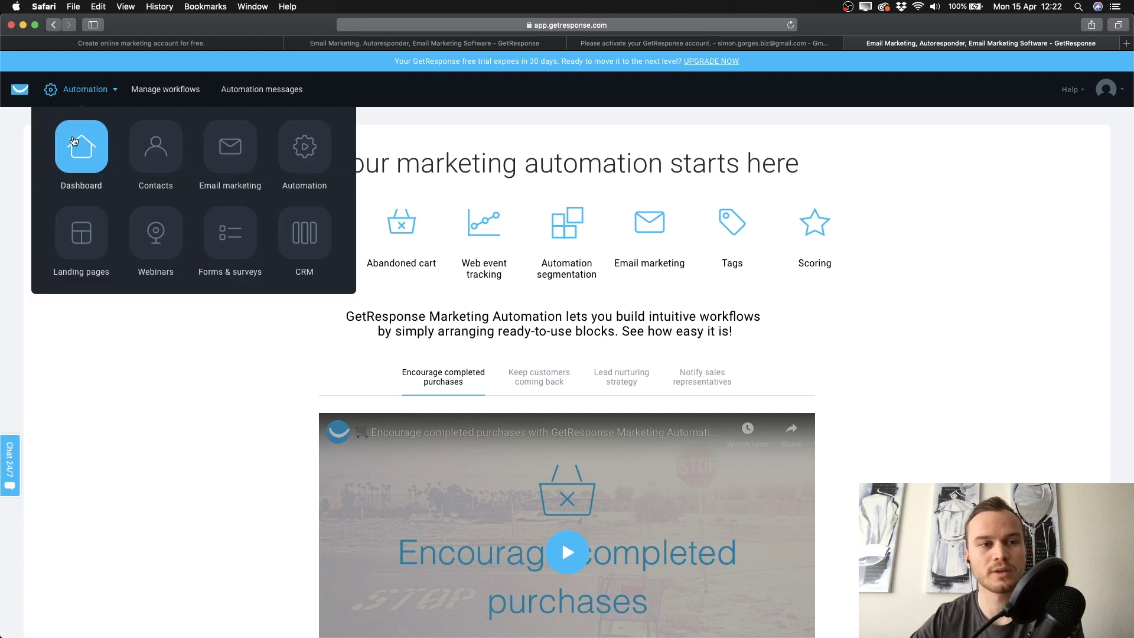
{"action": "left_click", "coordinate": [74, 141]}
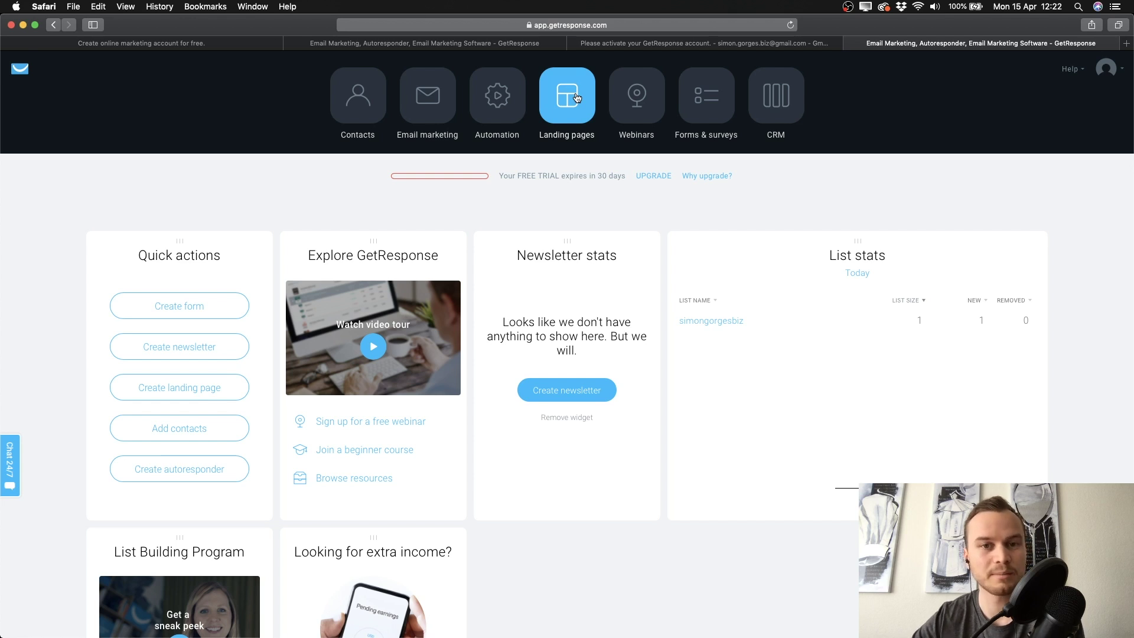
View the Landing pages introduction, then the Contacts lists via the app menu, and return to the dashboard
{"action": "left_click", "coordinate": [577, 98]}
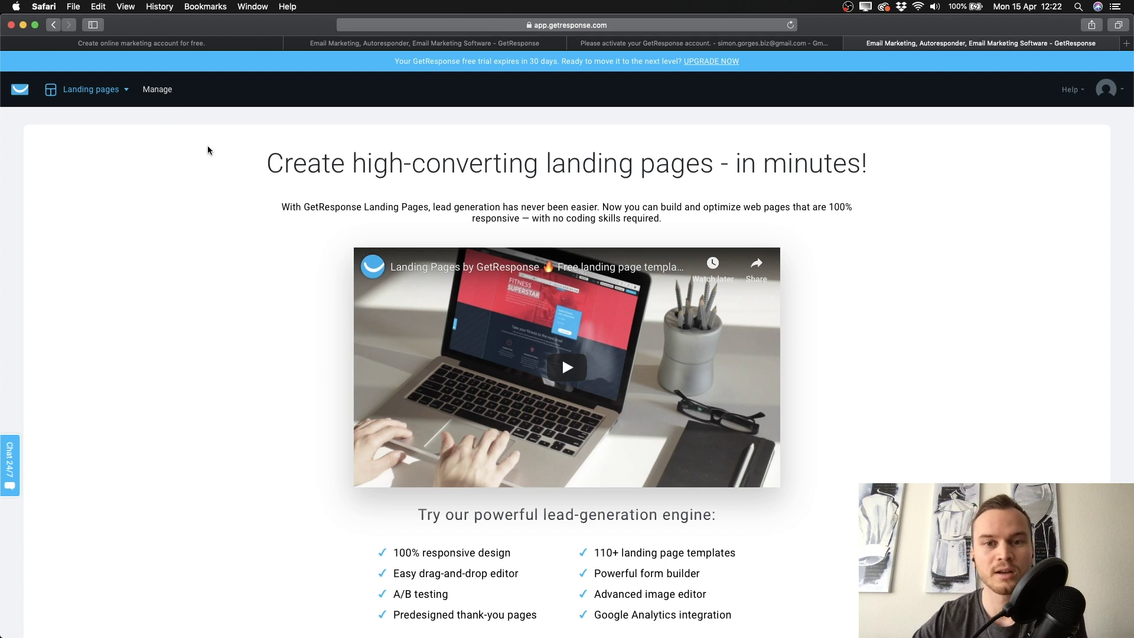
{"action": "left_click", "coordinate": [90, 89]}
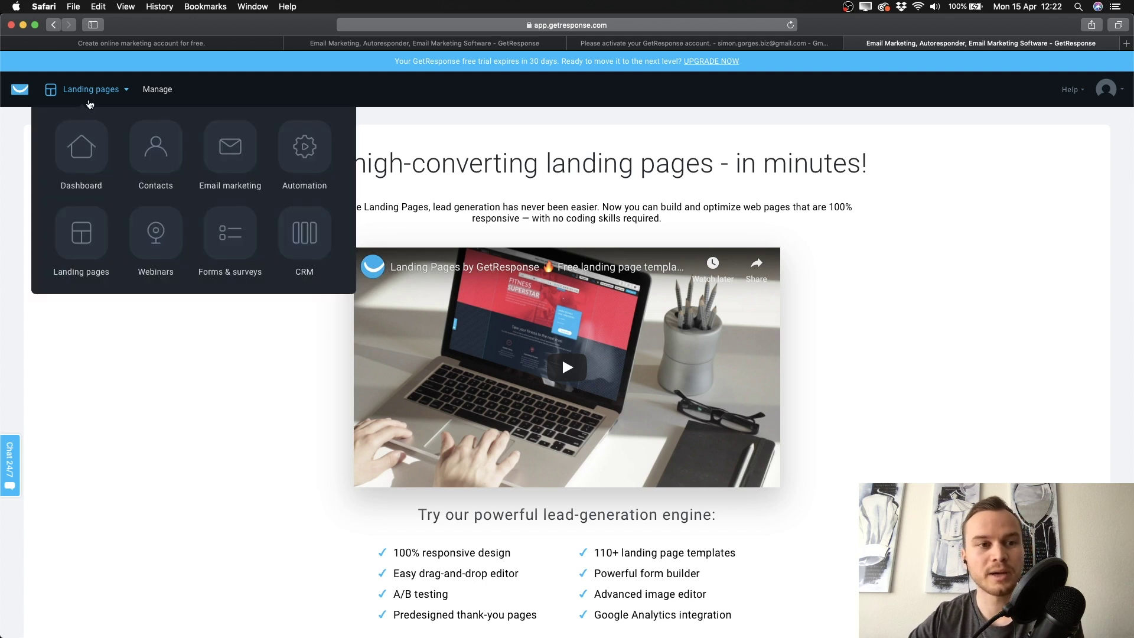
{"action": "left_click", "coordinate": [156, 160]}
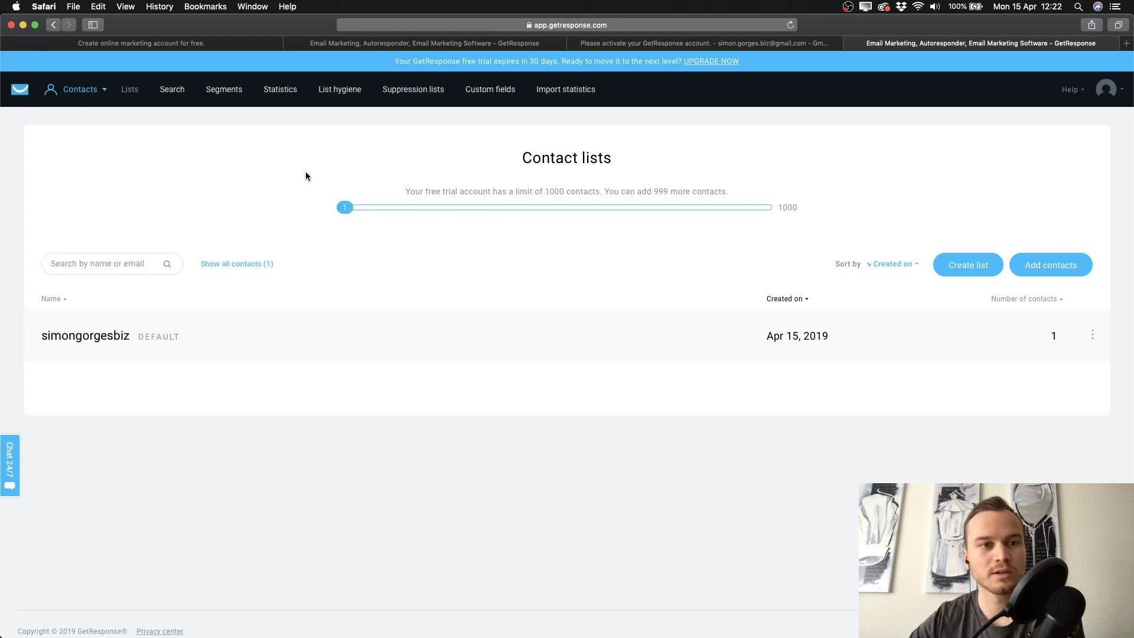
{"action": "left_click", "coordinate": [26, 94]}
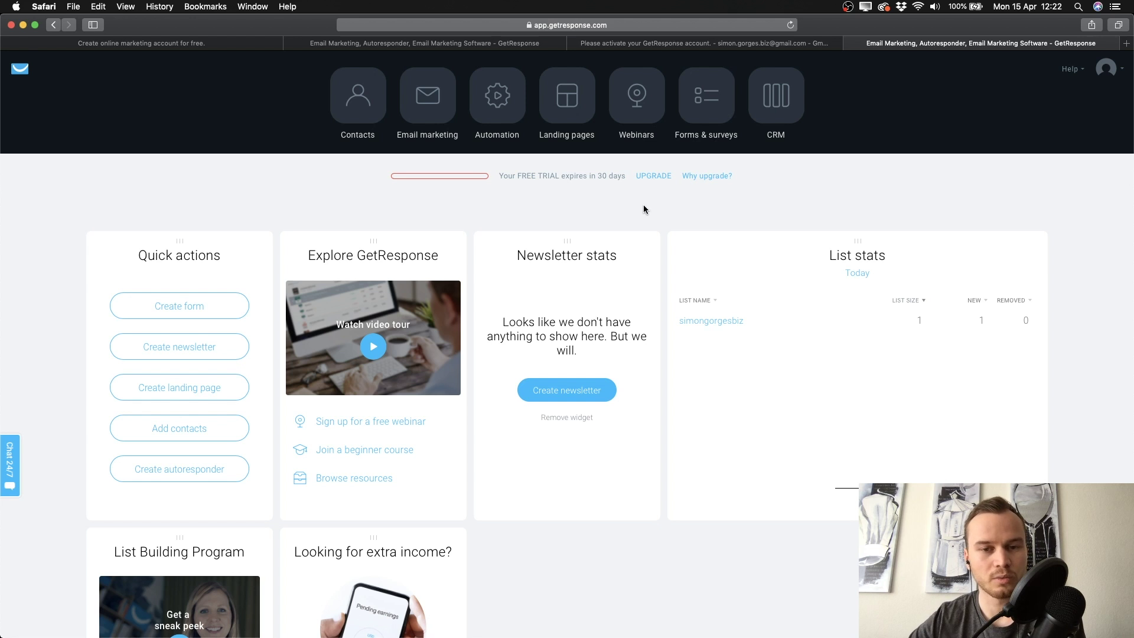
{"action": "scroll", "coordinate": [489, 200], "scroll_direction": "down", "scroll_amount": 3}
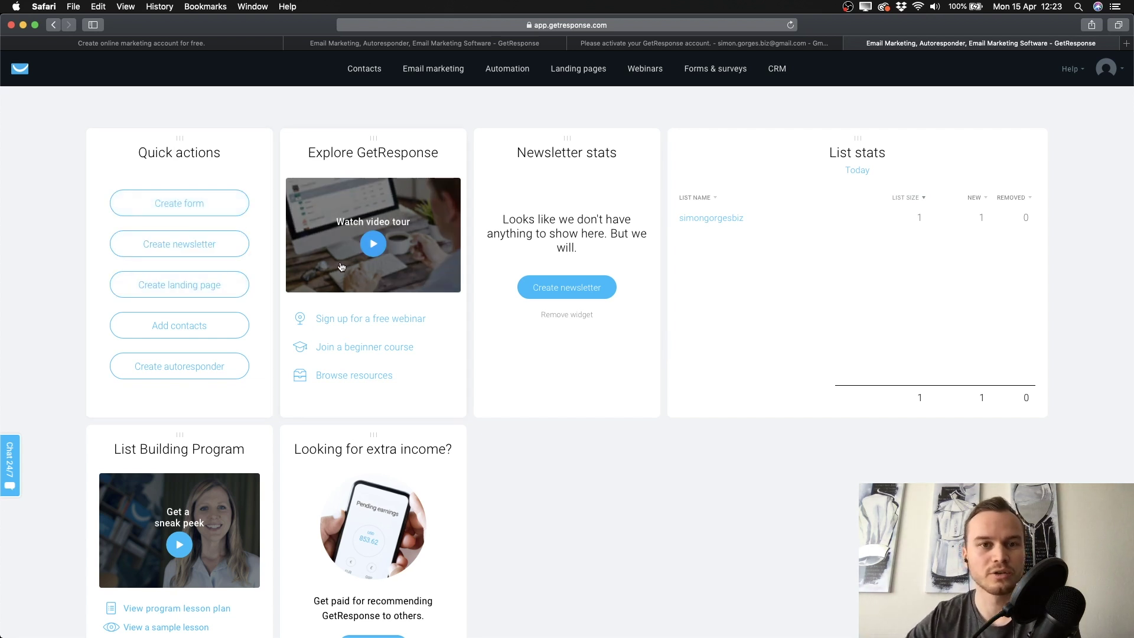
{"action": "mouse_move", "coordinate": [420, 88]}
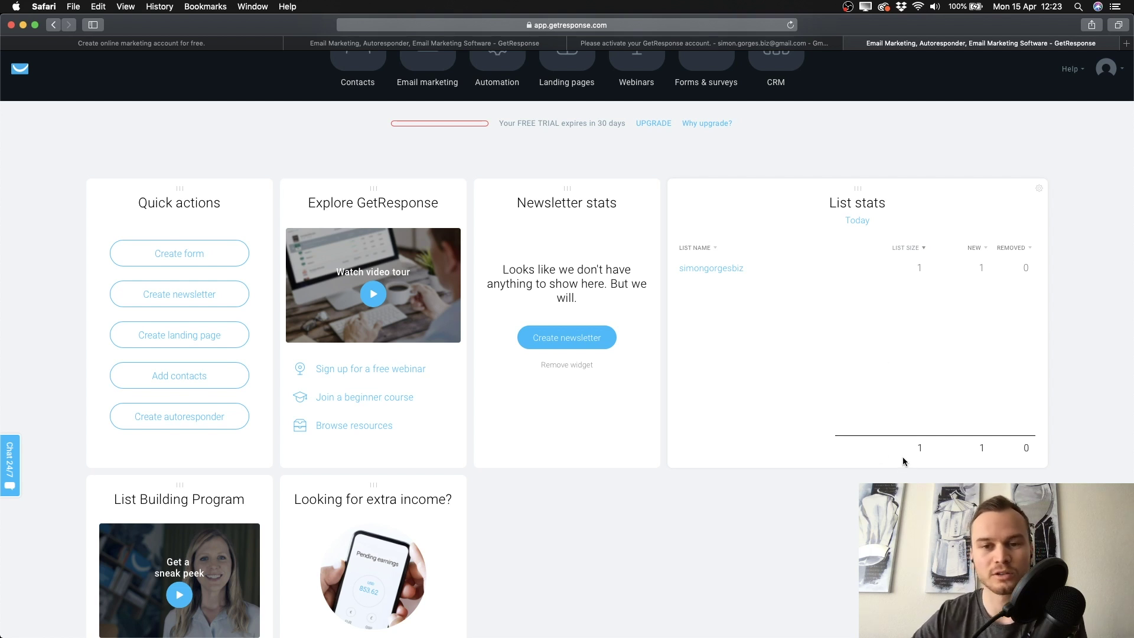
{"action": "scroll", "coordinate": [774, 427], "scroll_direction": "down", "scroll_amount": 2}
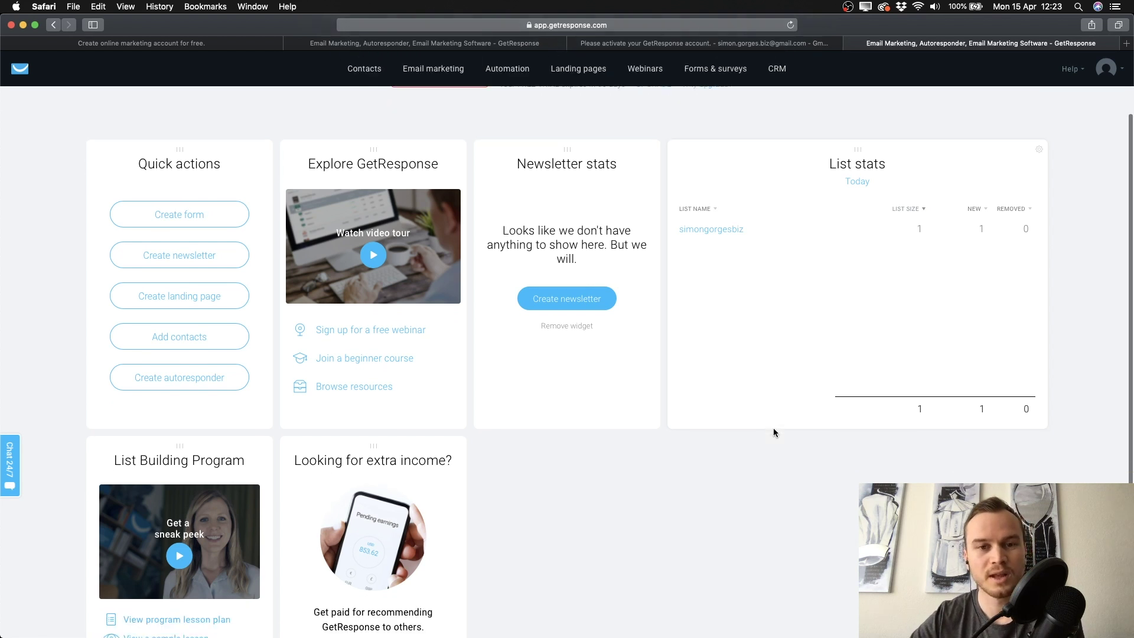
{"action": "left_click_drag", "start_coordinate": [567, 194], "coordinate": [571, 177]}
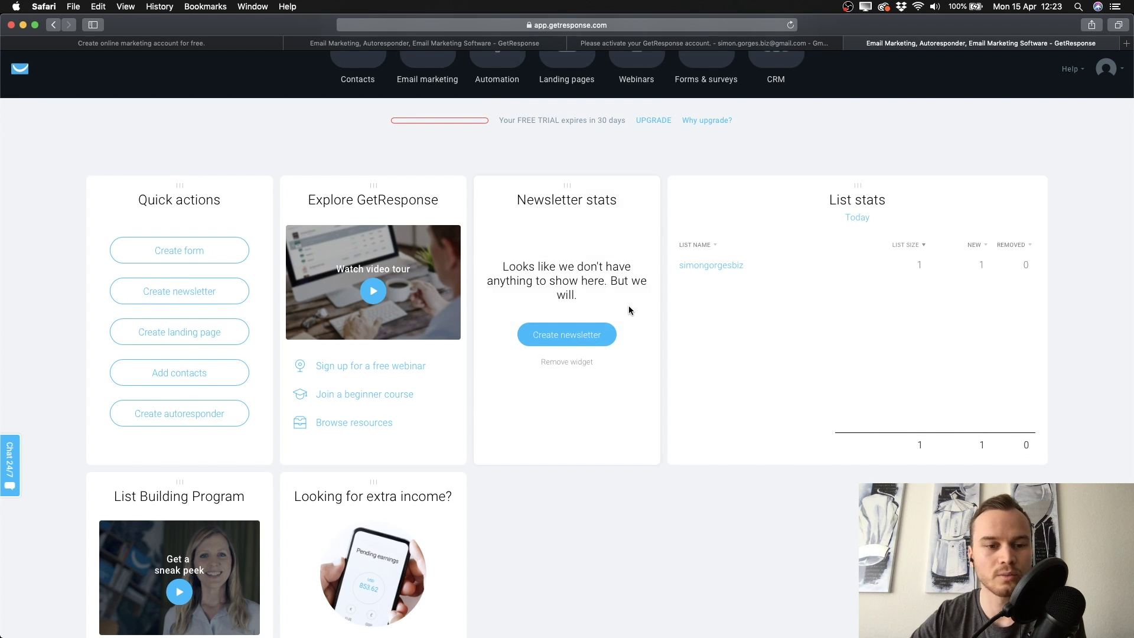
{"action": "scroll", "coordinate": [628, 306], "scroll_direction": "down", "scroll_amount": 1}
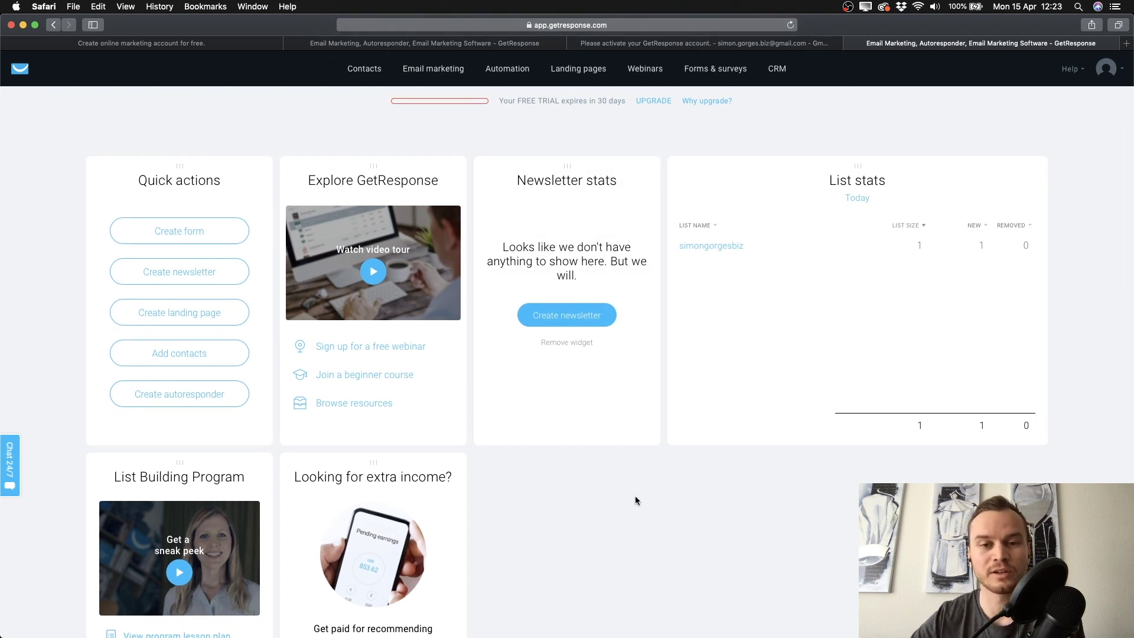
{"action": "scroll", "coordinate": [638, 520], "scroll_direction": "up", "scroll_amount": 2}
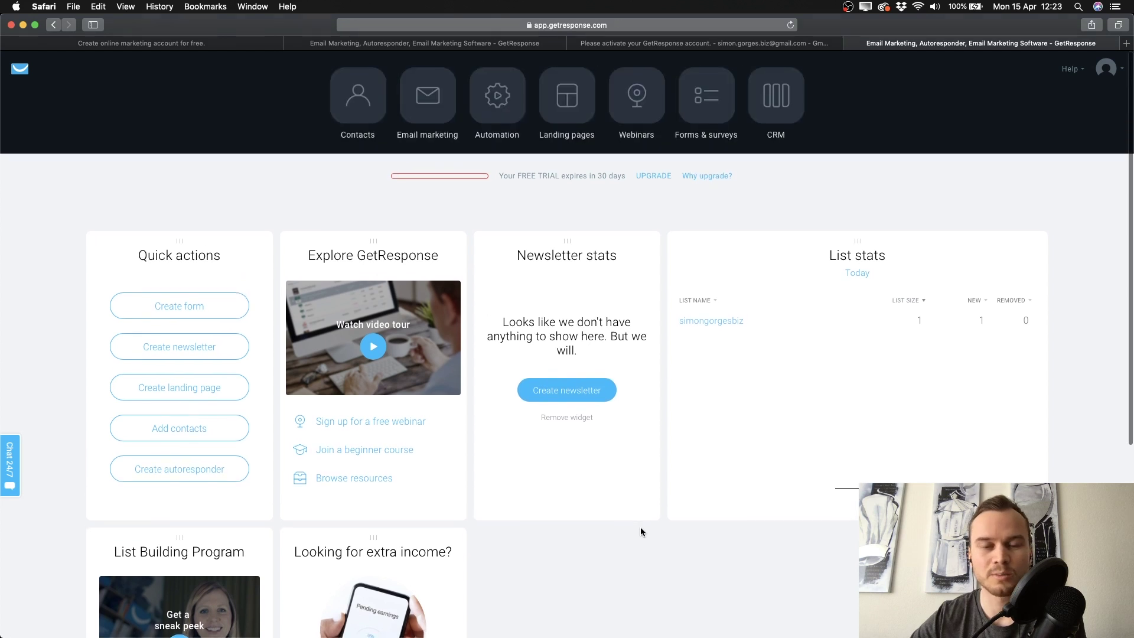
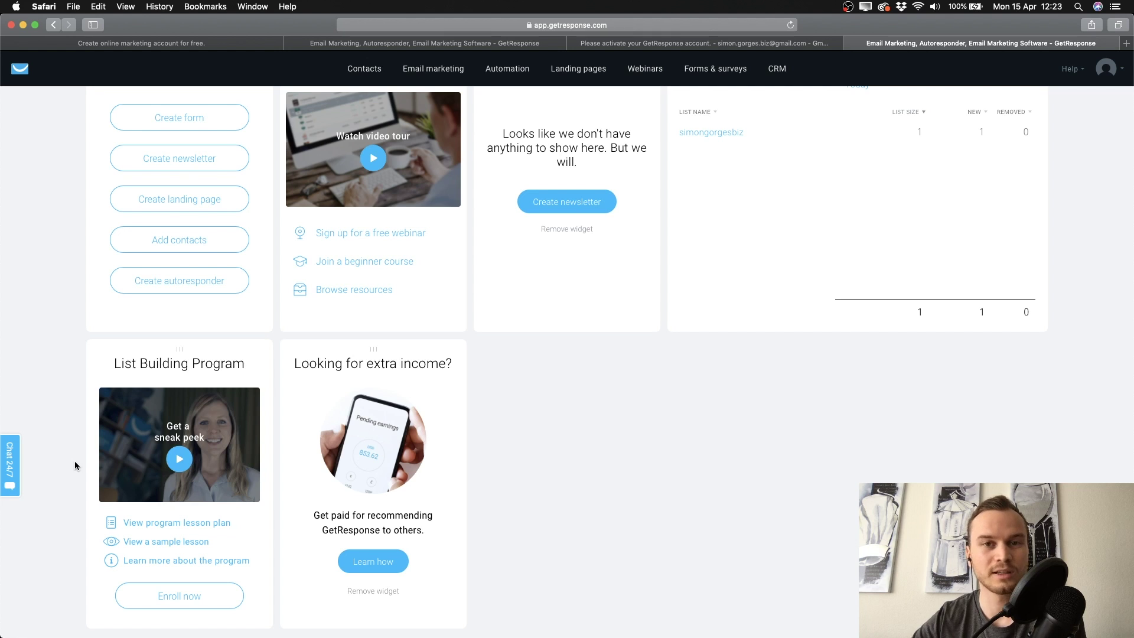
{"action": "scroll", "coordinate": [74, 466], "scroll_direction": "down", "scroll_amount": 1}
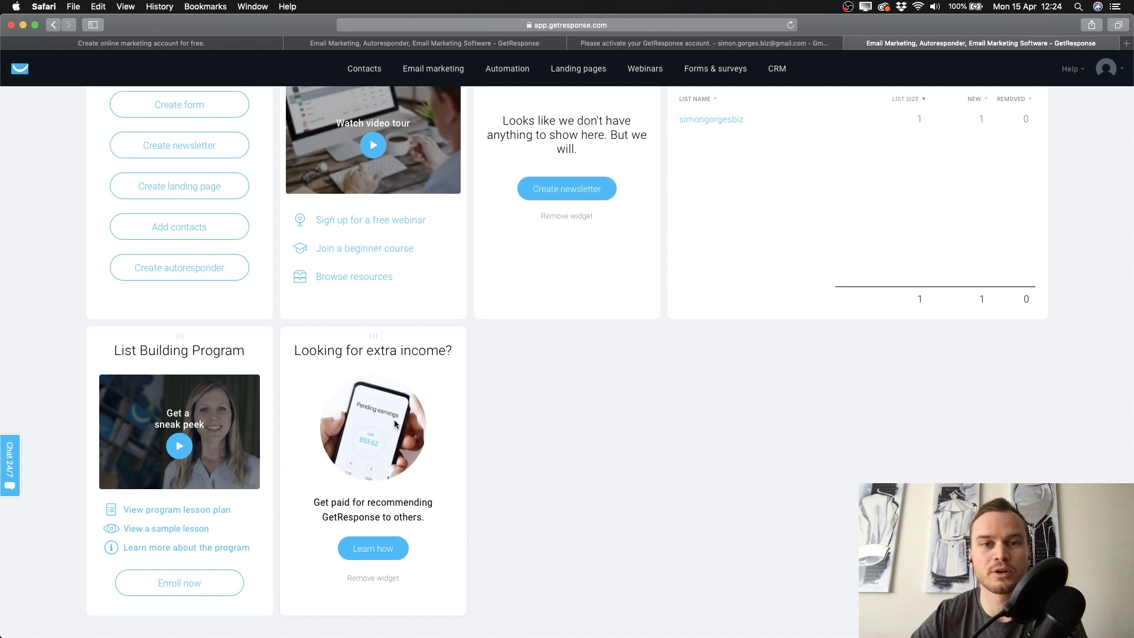
{"action": "scroll", "coordinate": [528, 445], "scroll_direction": "up", "scroll_amount": 2}
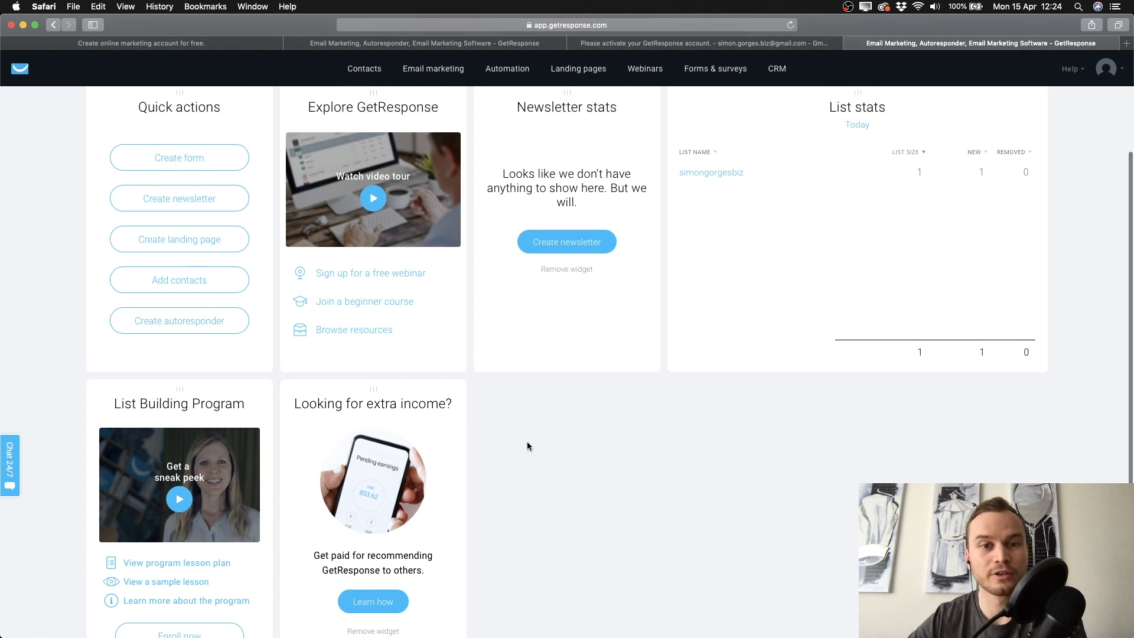
{"action": "scroll", "coordinate": [527, 445], "scroll_direction": "up", "scroll_amount": 3}
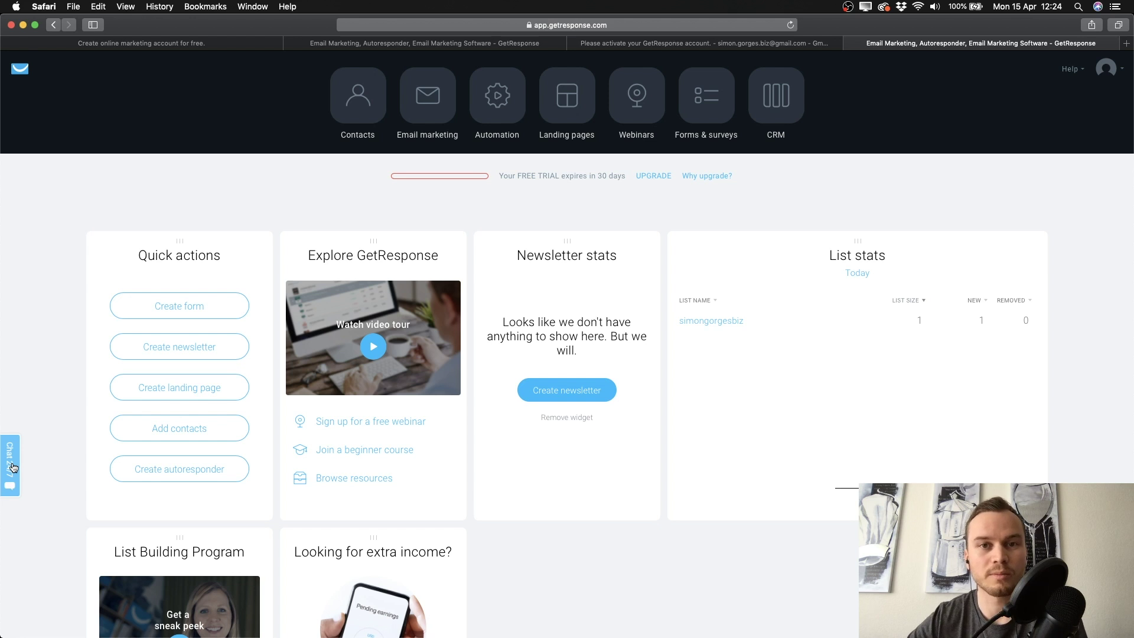
{"action": "left_click", "coordinate": [13, 467]}
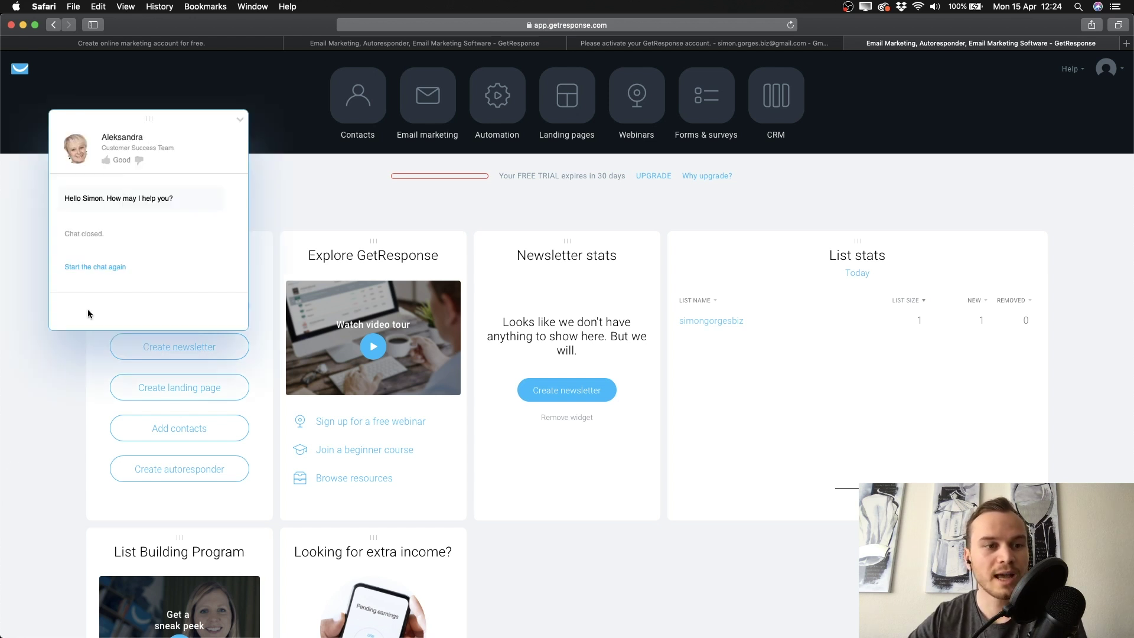
{"action": "left_click", "coordinate": [90, 266]}
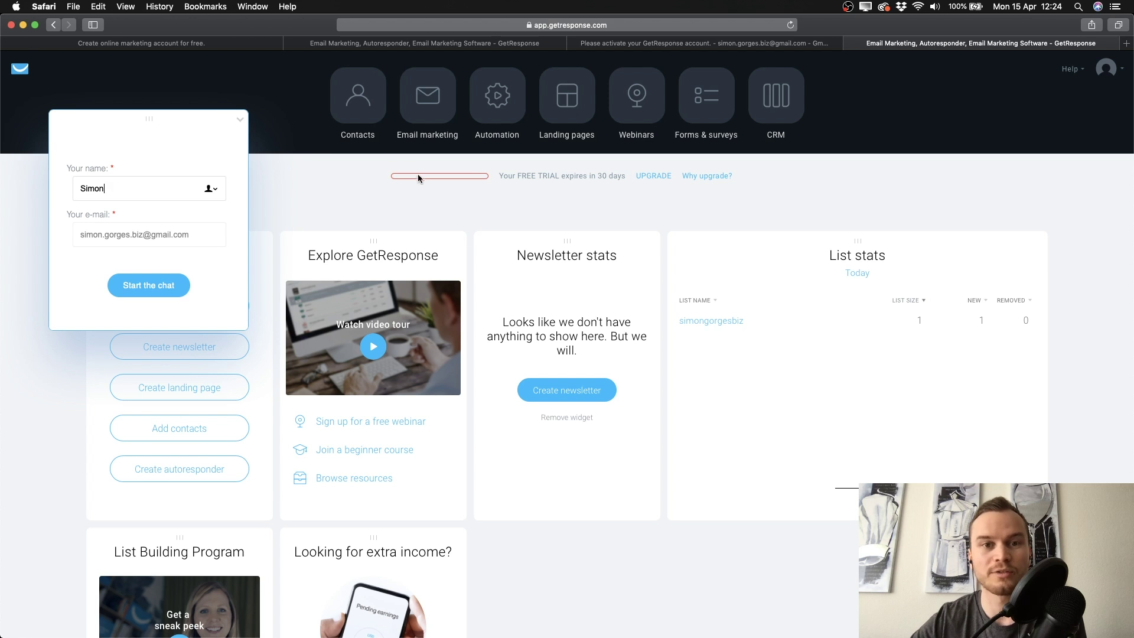
{"action": "left_click", "coordinate": [240, 122]}
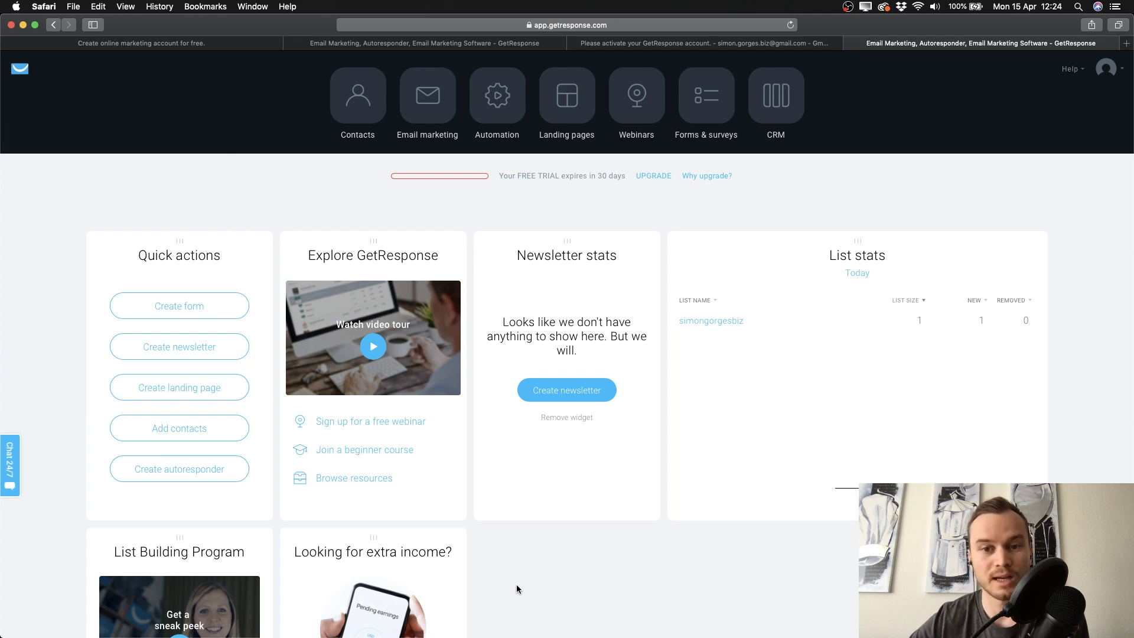
{"action": "scroll", "coordinate": [516, 583], "scroll_direction": "down", "scroll_amount": 1}
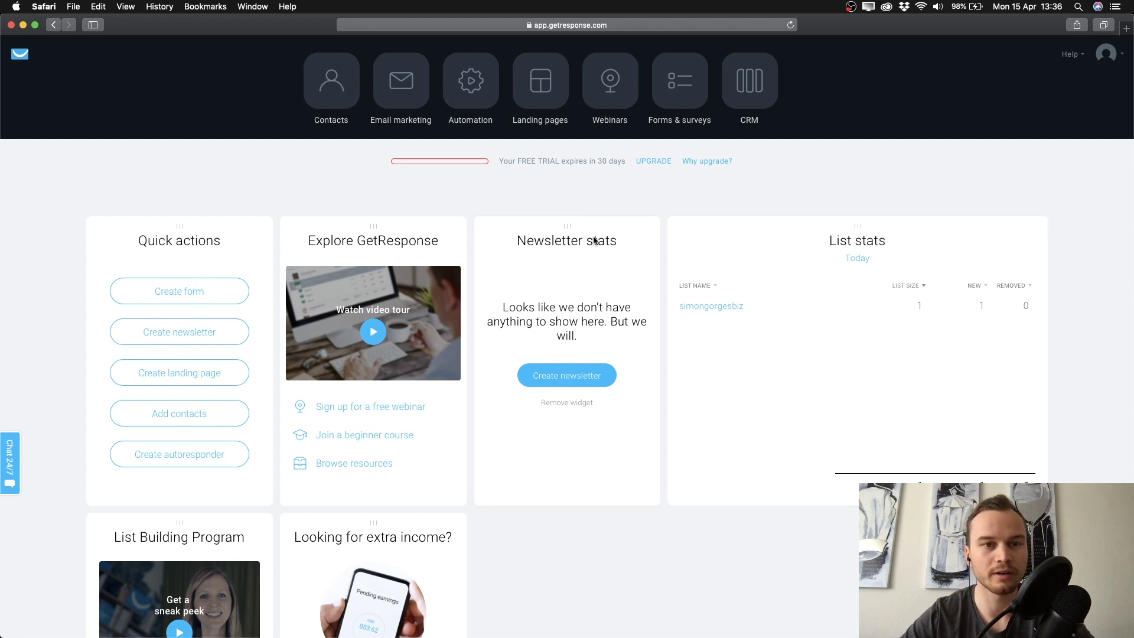
Go to the Contact lists page and open the Create list dialog
{"action": "left_click", "coordinate": [332, 98]}
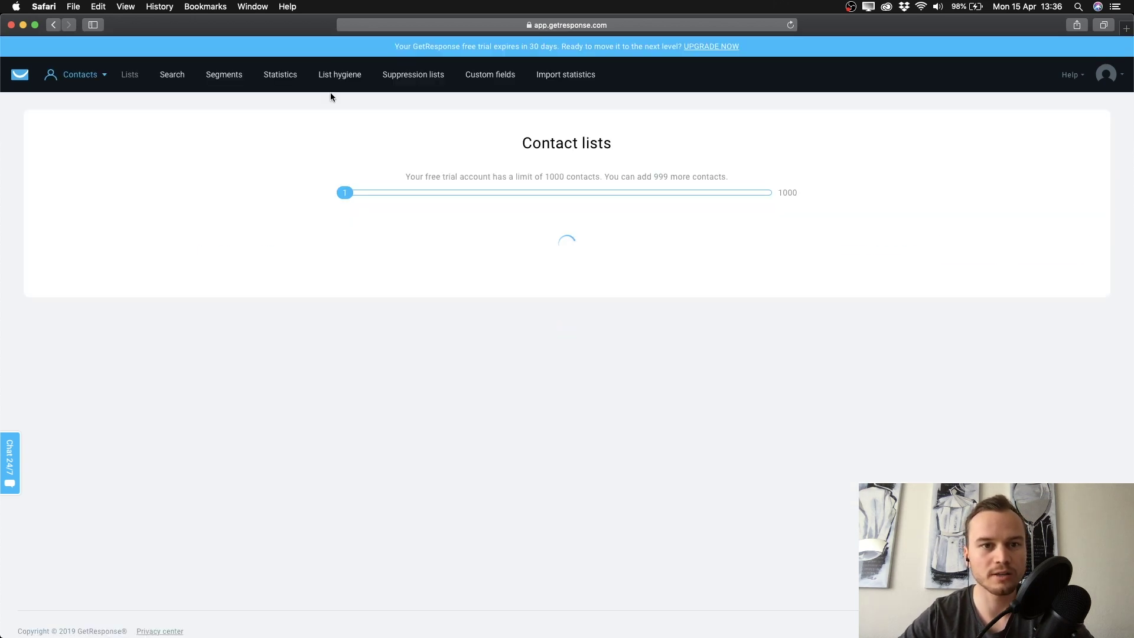
{"action": "mouse_move", "coordinate": [53, 88]}
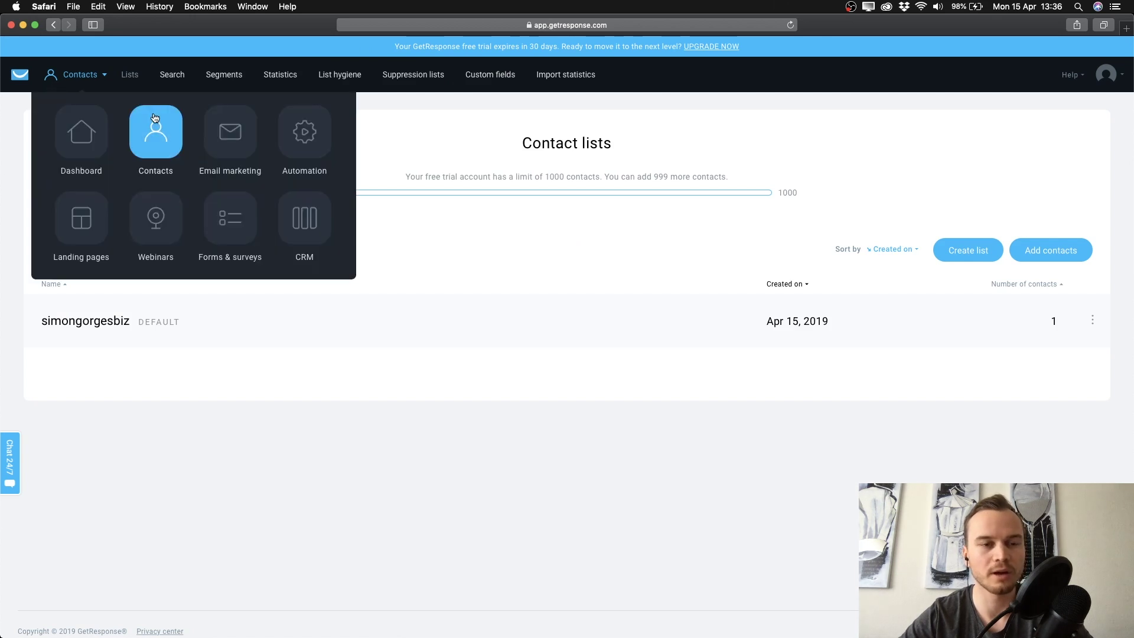
{"action": "left_click", "coordinate": [81, 133]}
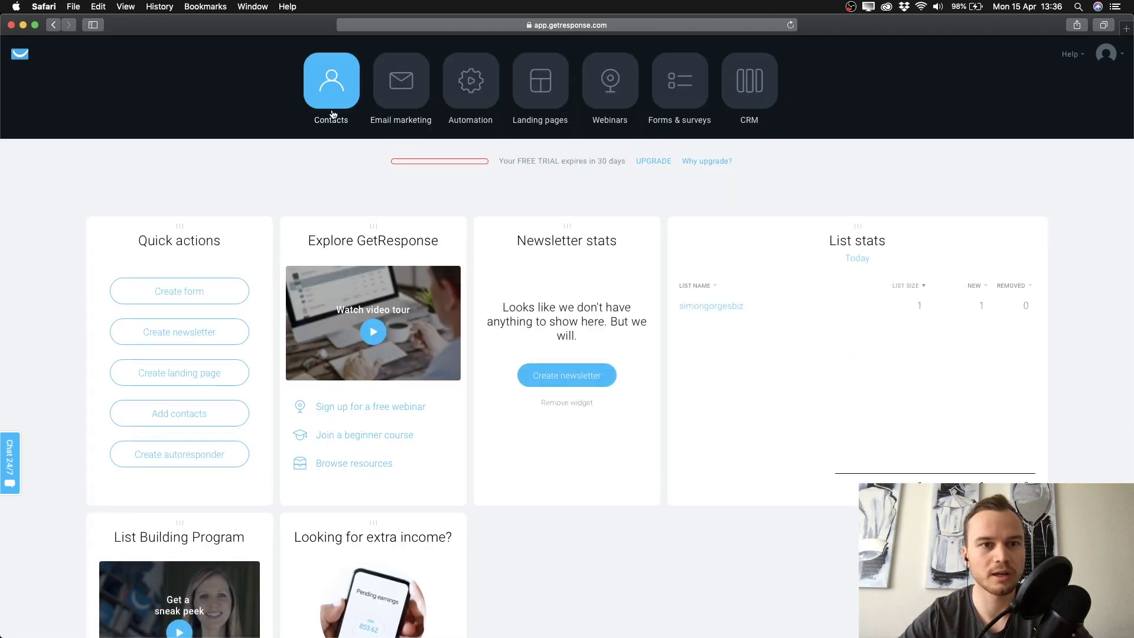
{"action": "left_click", "coordinate": [337, 101]}
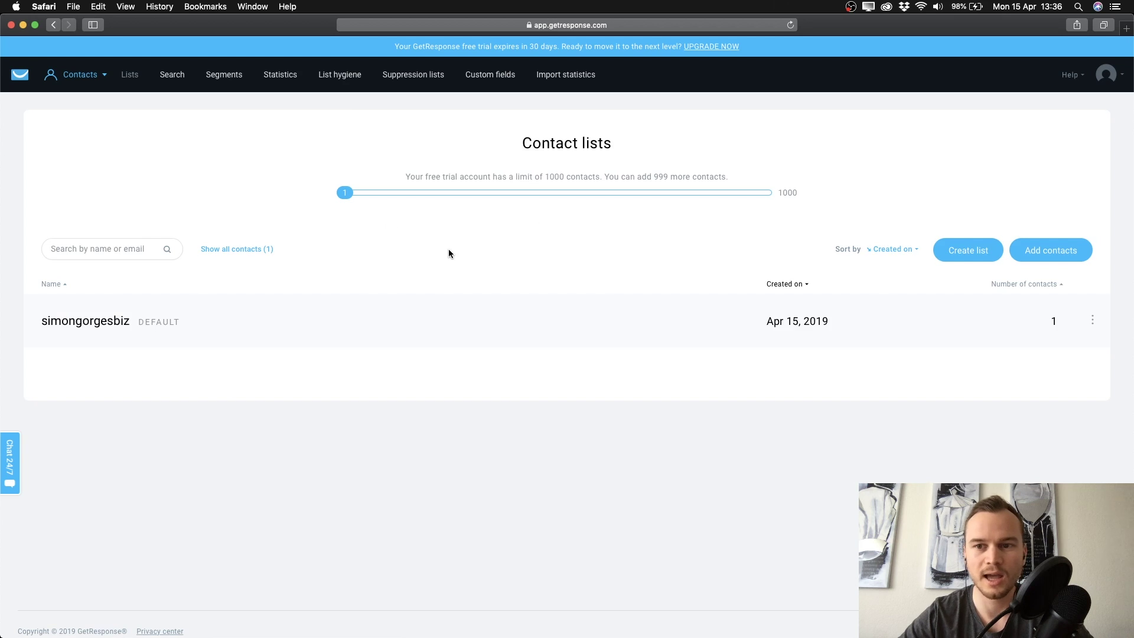
{"action": "left_click", "coordinate": [958, 258]}
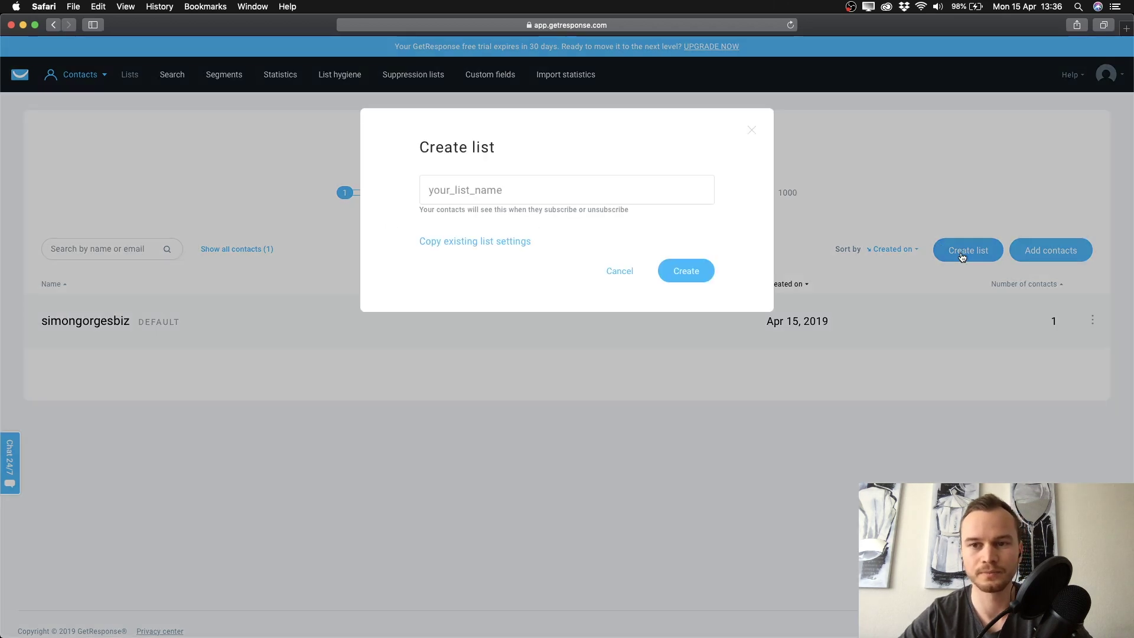
Enter 'GetResponse Tutorial' as the list name, then remove the space after failed attempts
{"action": "left_click", "coordinate": [486, 190]}
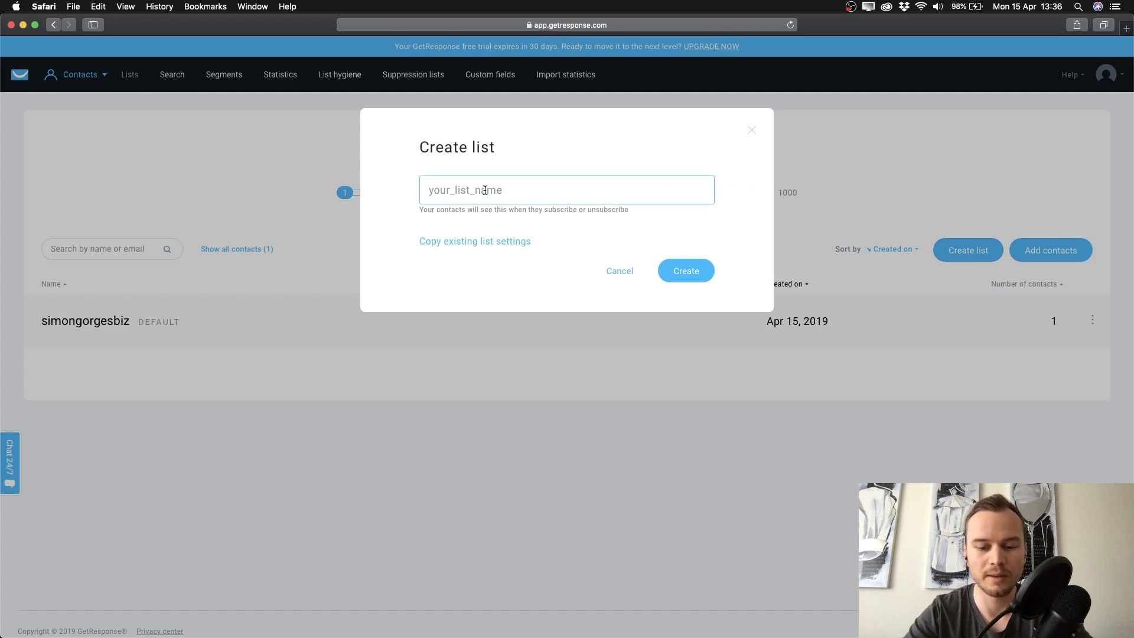
{"action": "type", "text": "GetResp"}
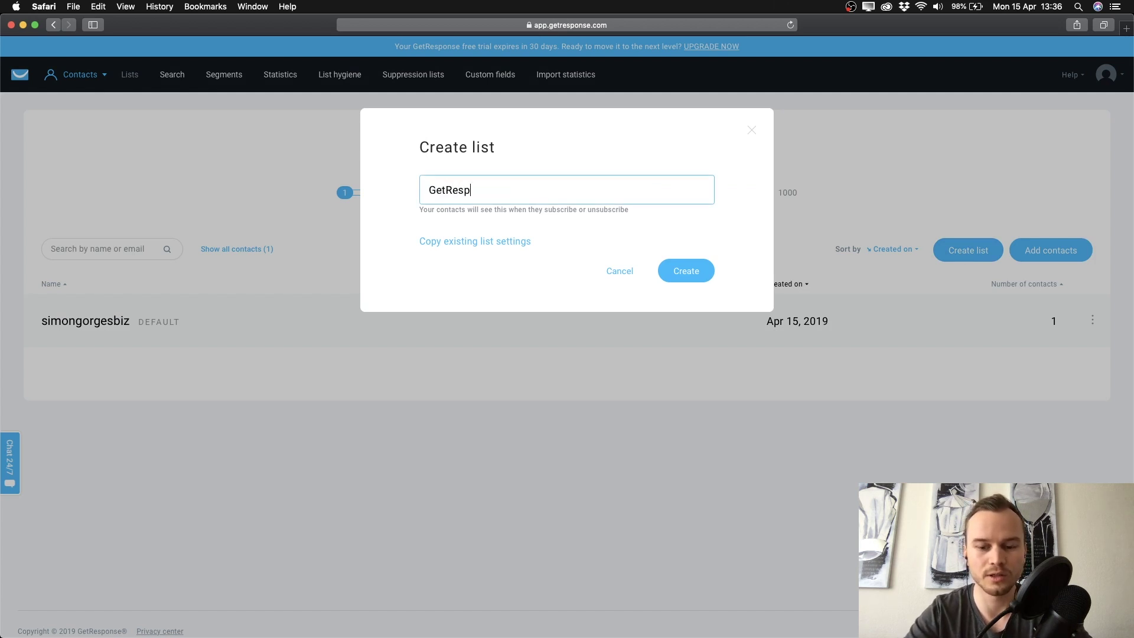
{"action": "type", "text": "onse Tutorial"}
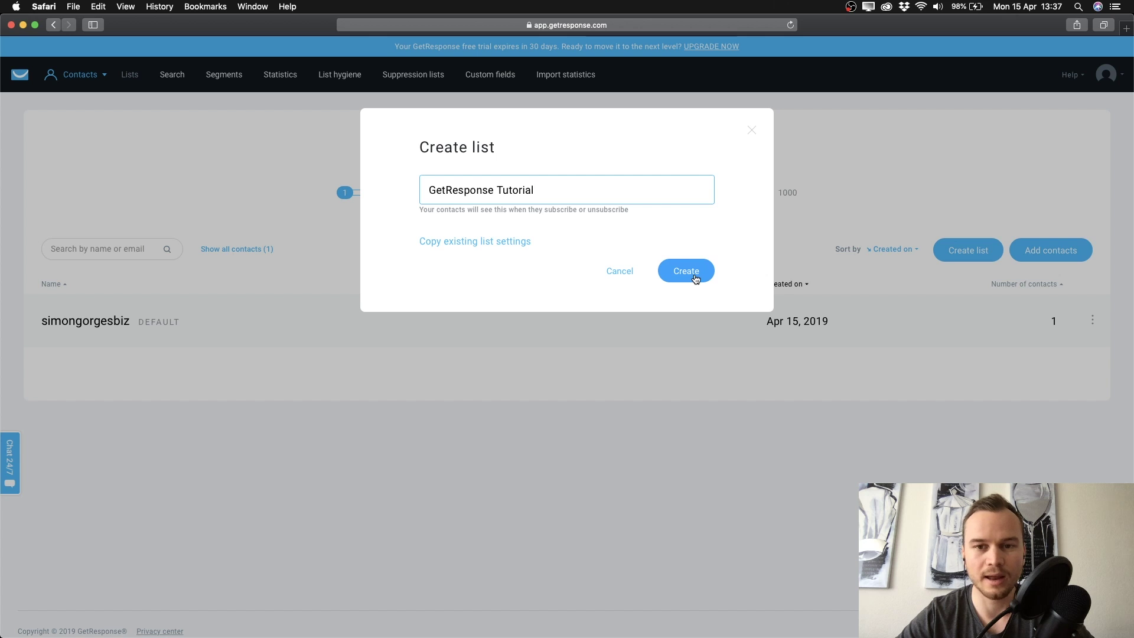
{"action": "left_click", "coordinate": [695, 278]}
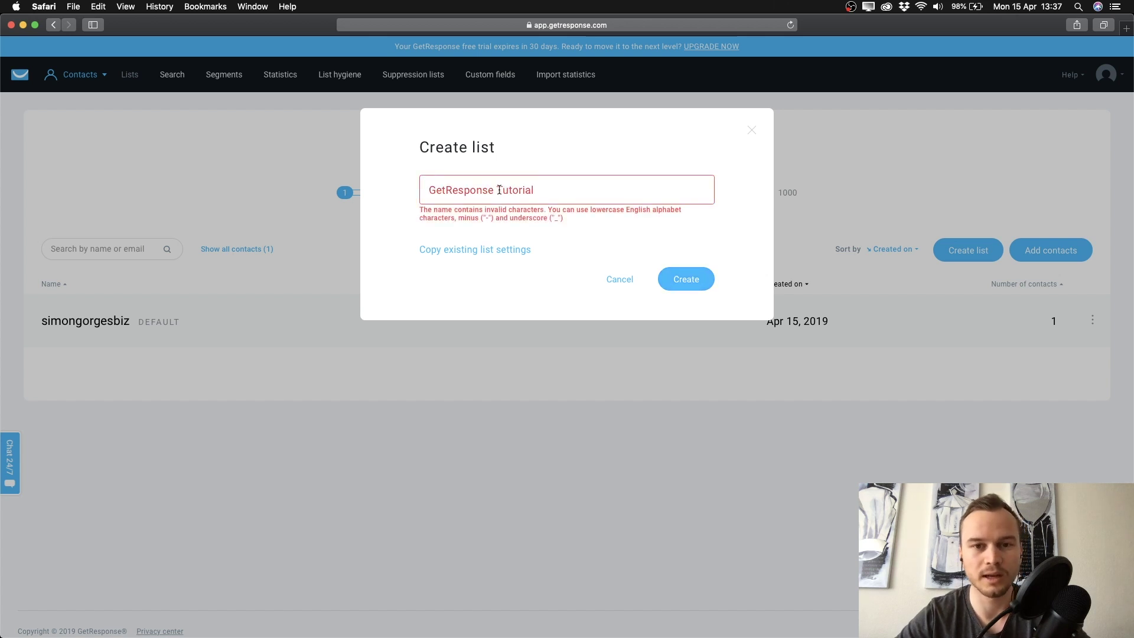
{"action": "left_click", "coordinate": [500, 190]}
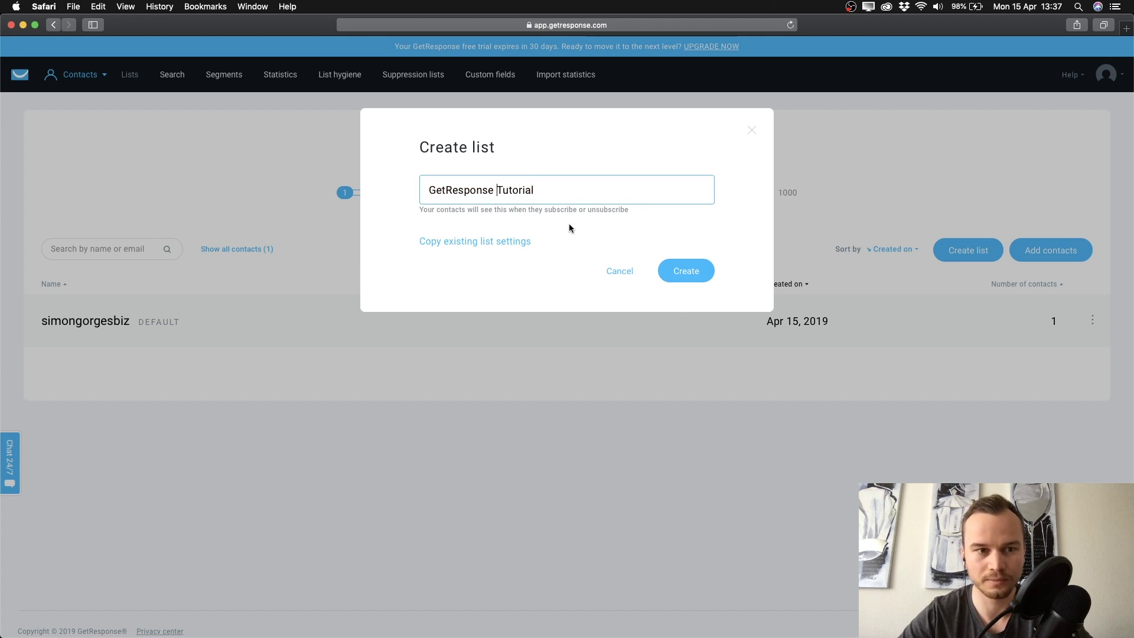
{"action": "left_click", "coordinate": [673, 273]}
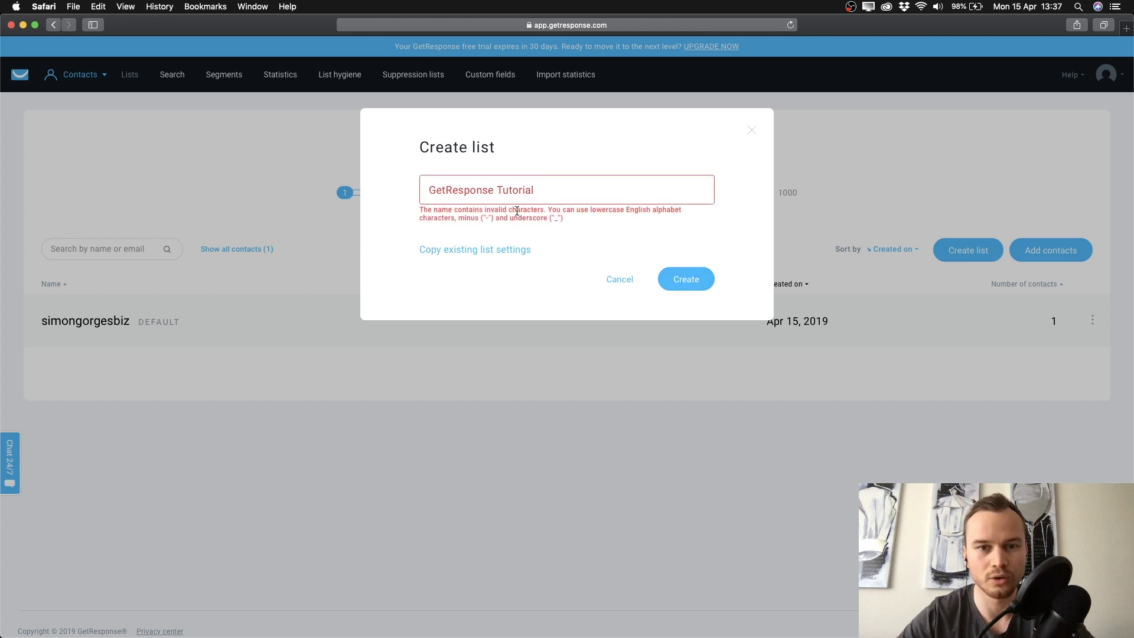
{"action": "left_click", "coordinate": [501, 192]}
{"action": "key", "text": "BackSpace"}
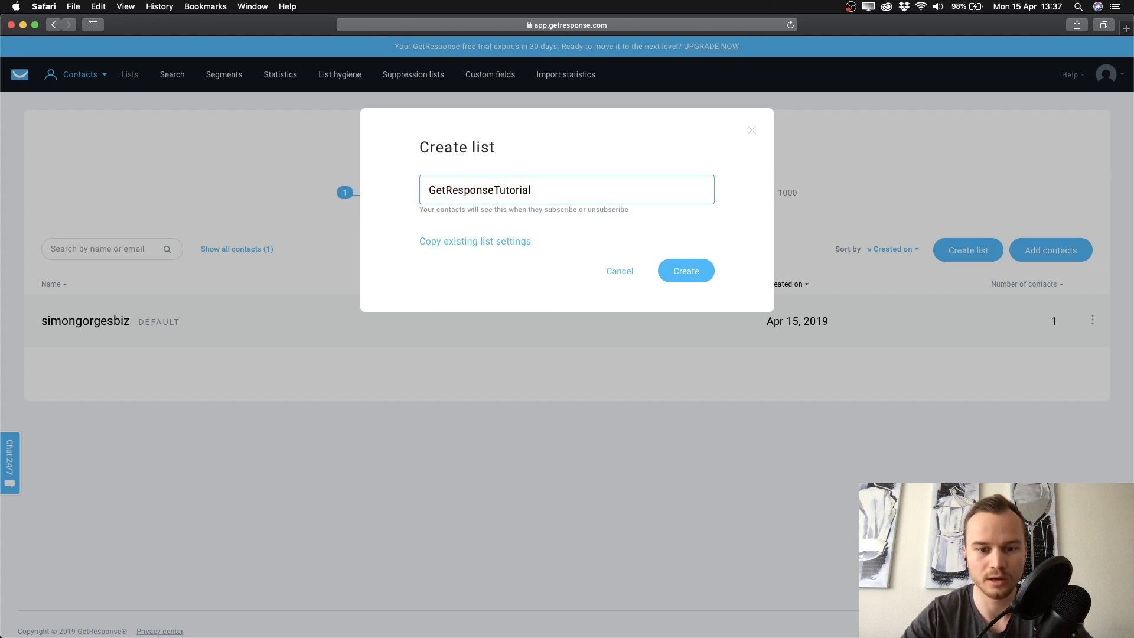
{"action": "left_click", "coordinate": [697, 266]}
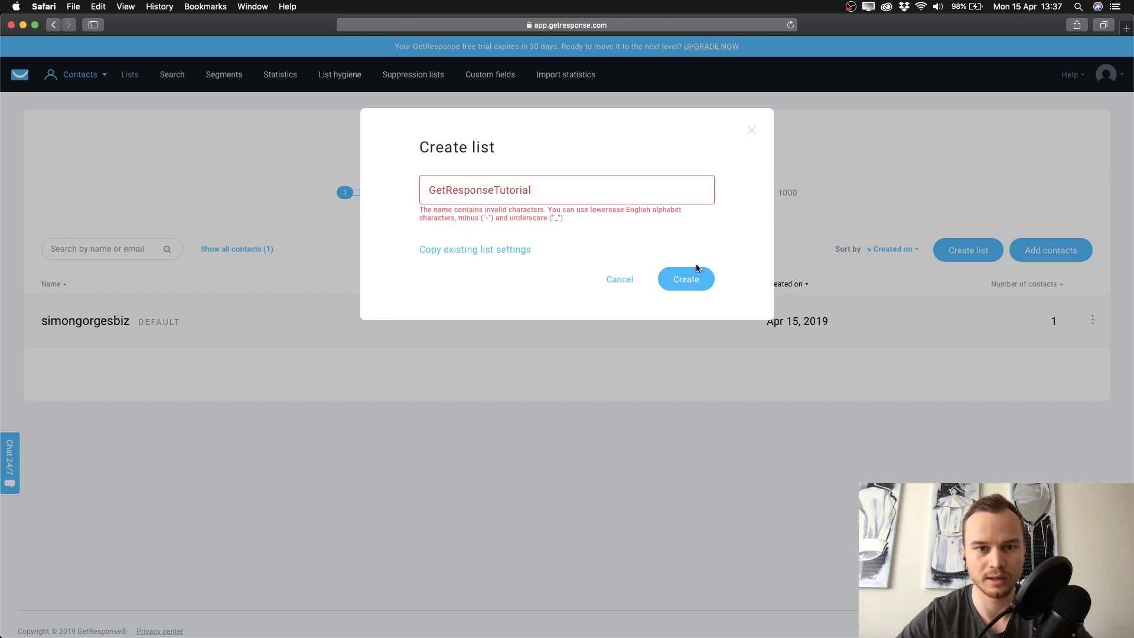
Lowercase the name to 'getresponsetutorial' and try creating the list again
{"action": "left_click", "coordinate": [498, 190]}
{"action": "key", "text": "BackSpace"}
{"action": "type", "text": "t"}
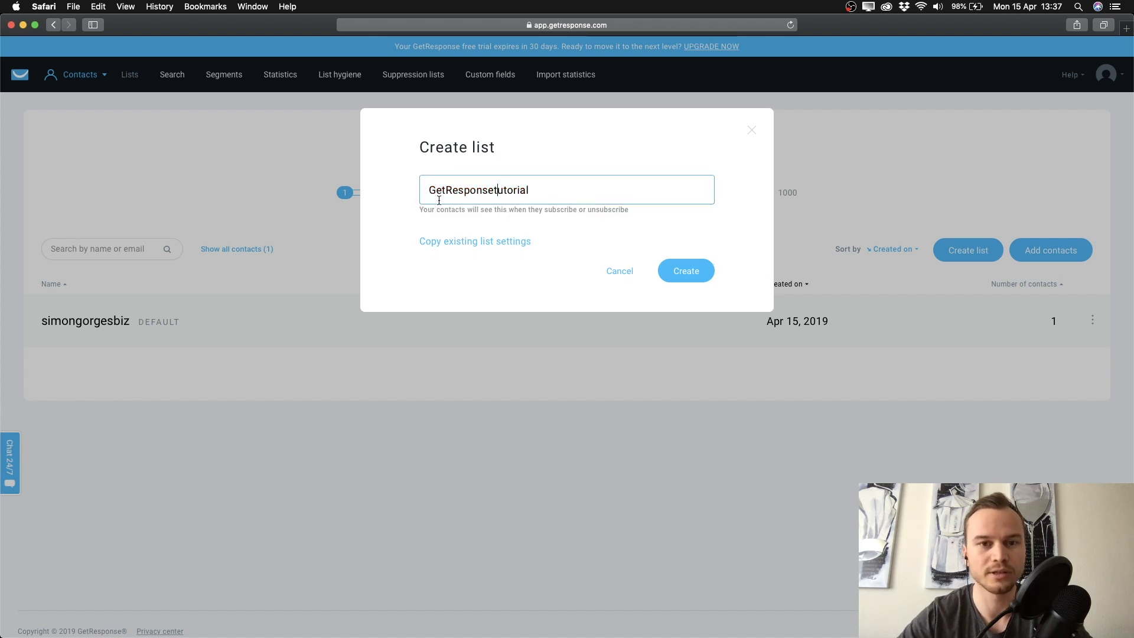
{"action": "left_click", "coordinate": [429, 191]}
{"action": "key", "text": "Delete"}
{"action": "type", "text": "g"}
{"action": "left_click", "coordinate": [446, 190]}
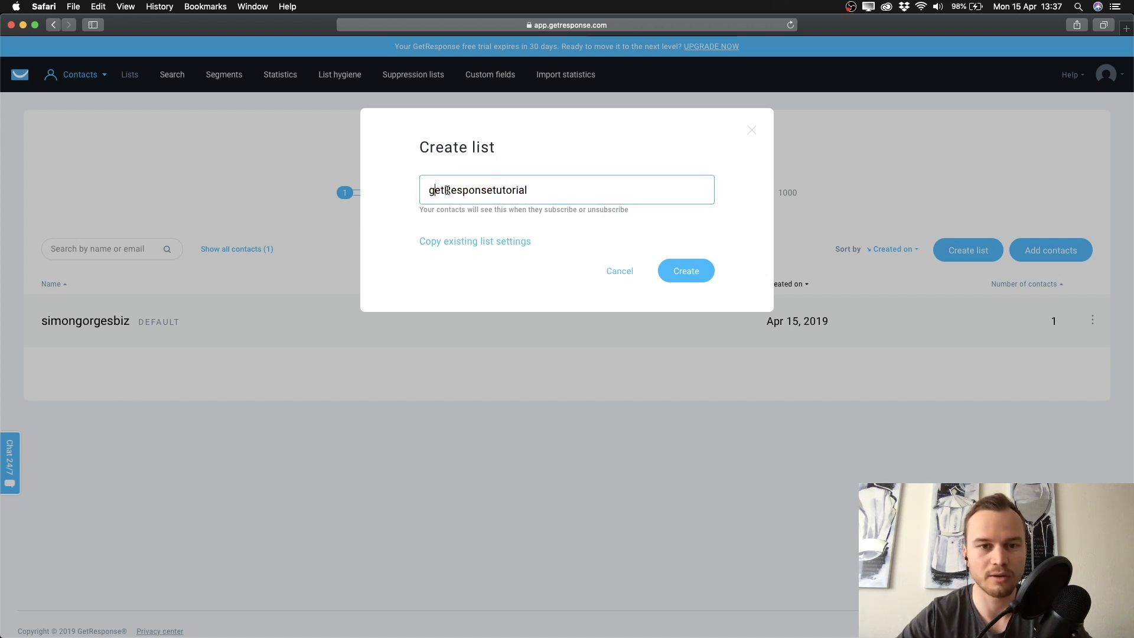
{"action": "key", "text": "Delete"}
{"action": "type", "text": "r"}
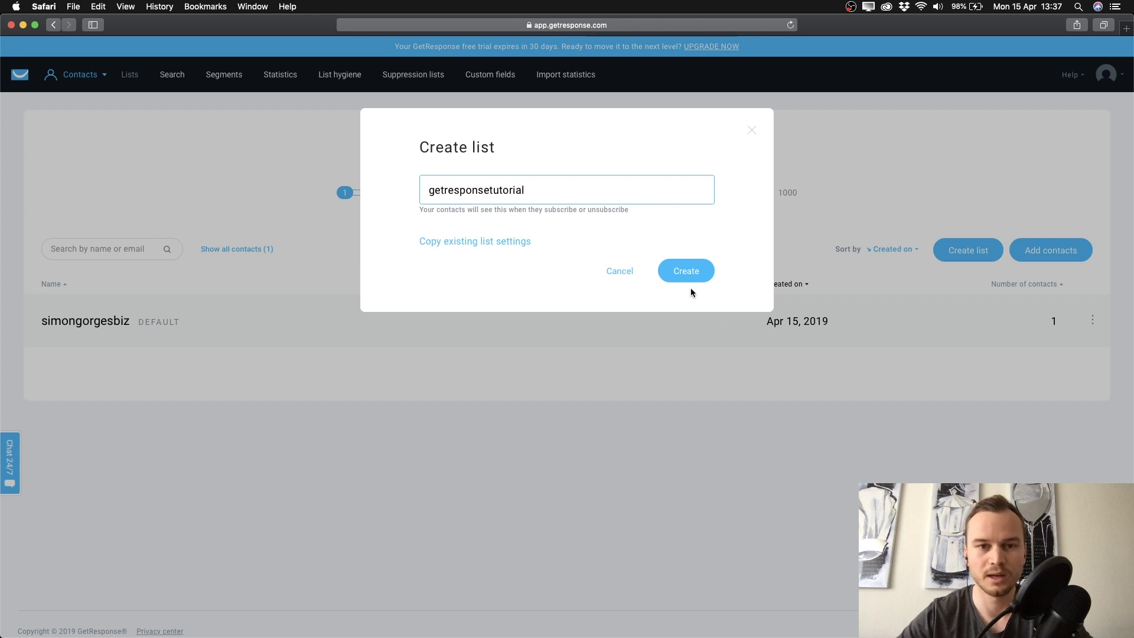
{"action": "left_click", "coordinate": [679, 272]}
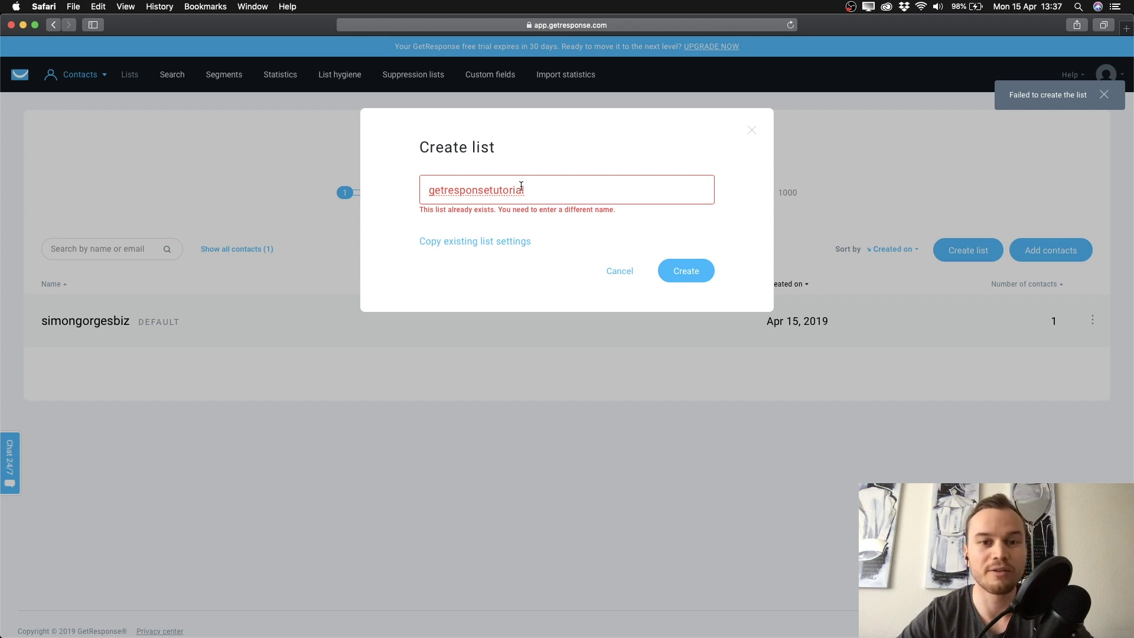
Append '1' and create the list named getresponsetutorial1
{"action": "left_click", "coordinate": [529, 189]}
{"action": "type", "text": "1"}
{"action": "key", "text": "BackSpace"}
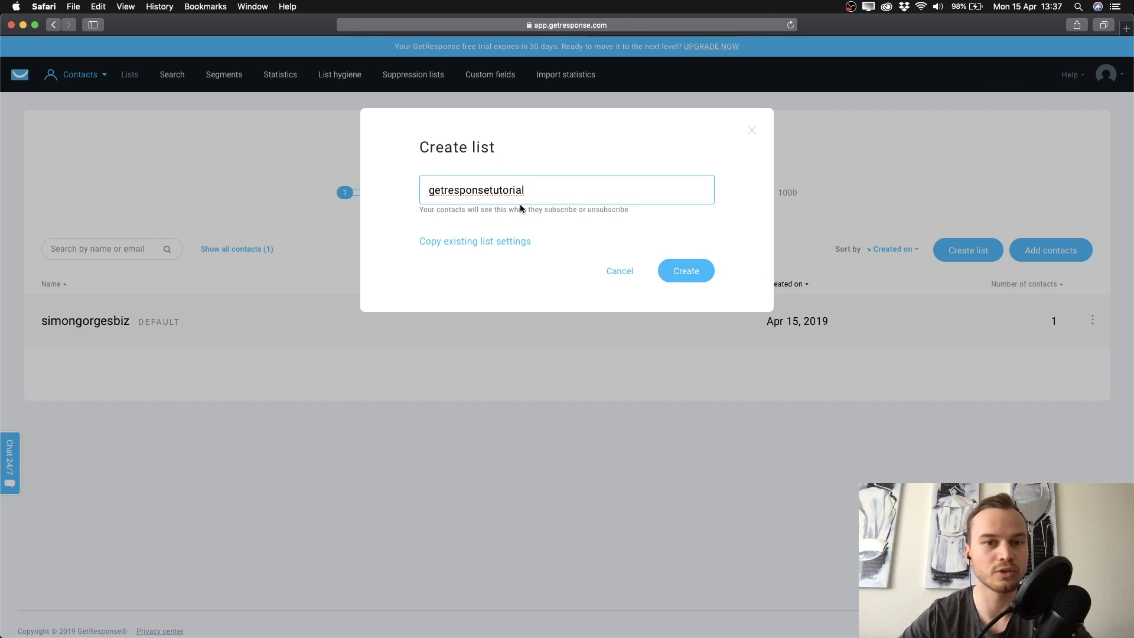
{"action": "type", "text": "1"}
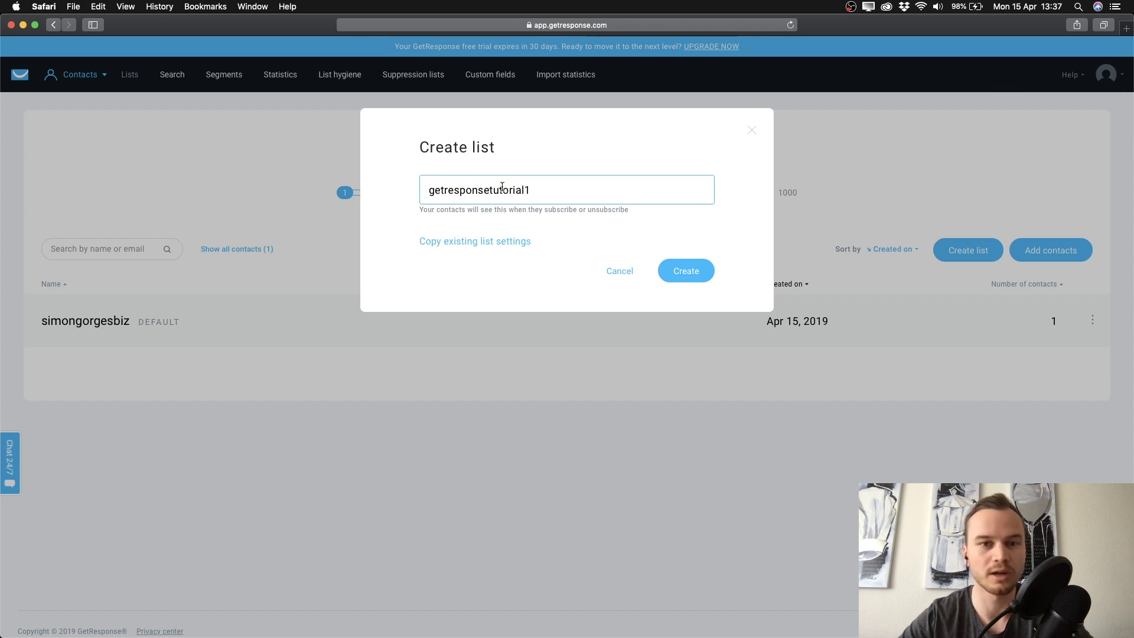
{"action": "left_click", "coordinate": [695, 270]}
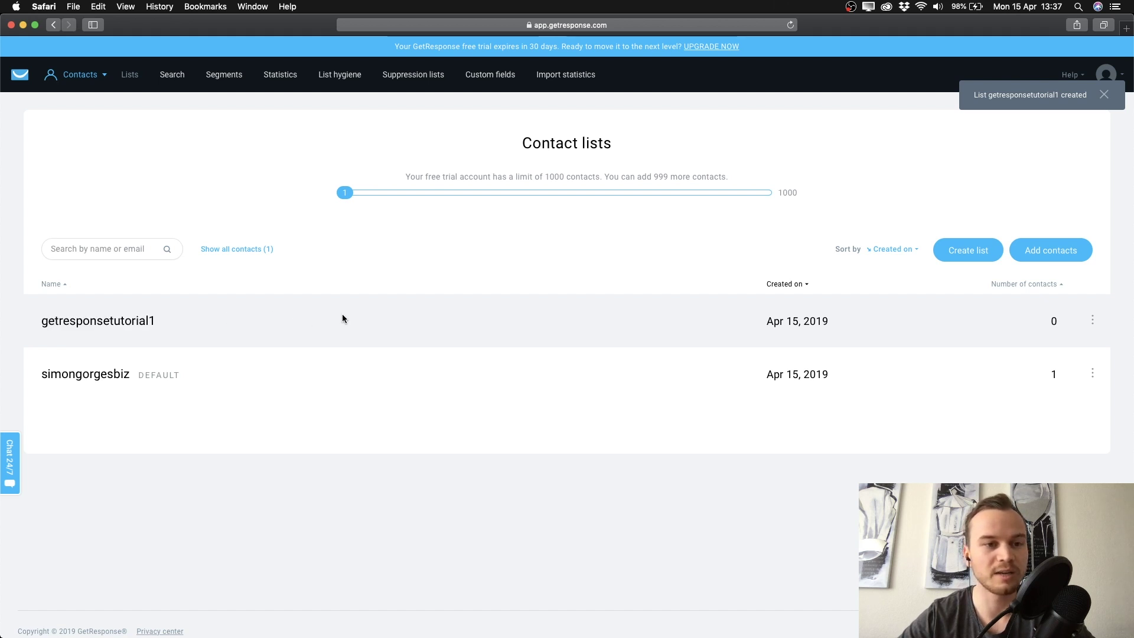
Open the getresponsetutorial1 list settings and set its title to 'GetResponse Tutorial'
{"action": "left_click", "coordinate": [1093, 320]}
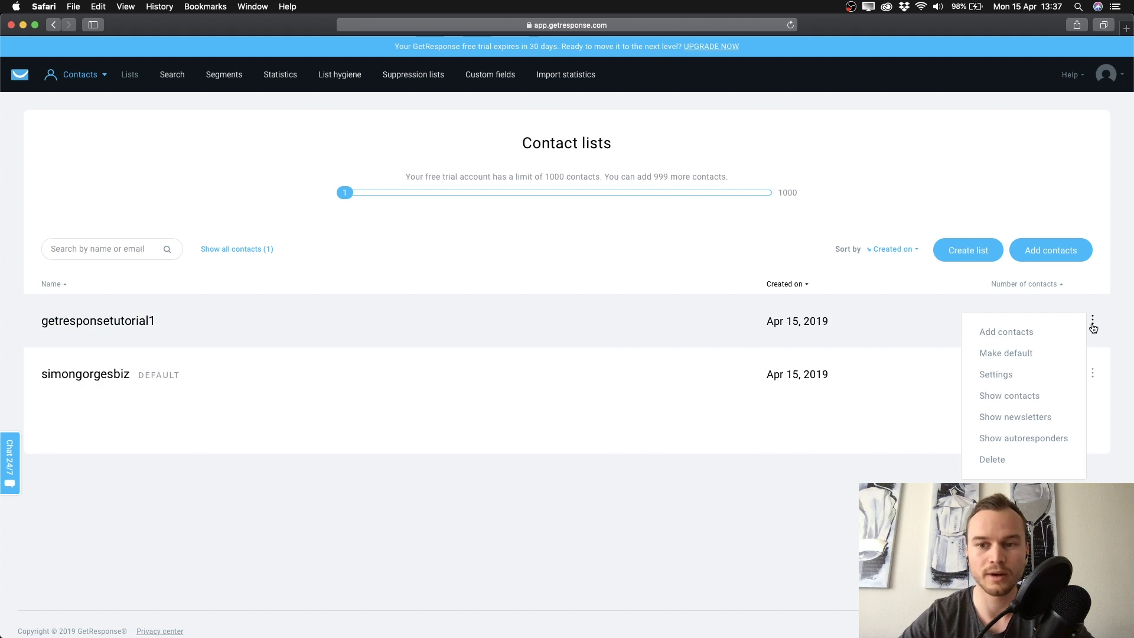
{"action": "left_click", "coordinate": [1003, 378]}
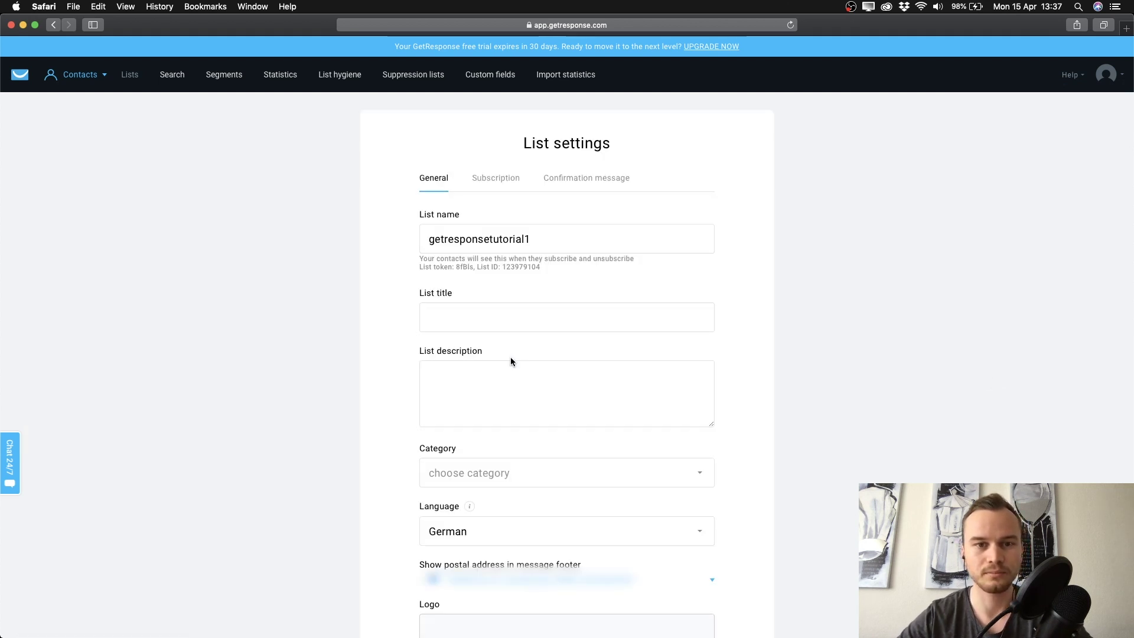
{"action": "scroll", "coordinate": [381, 275], "scroll_direction": "down", "scroll_amount": 2}
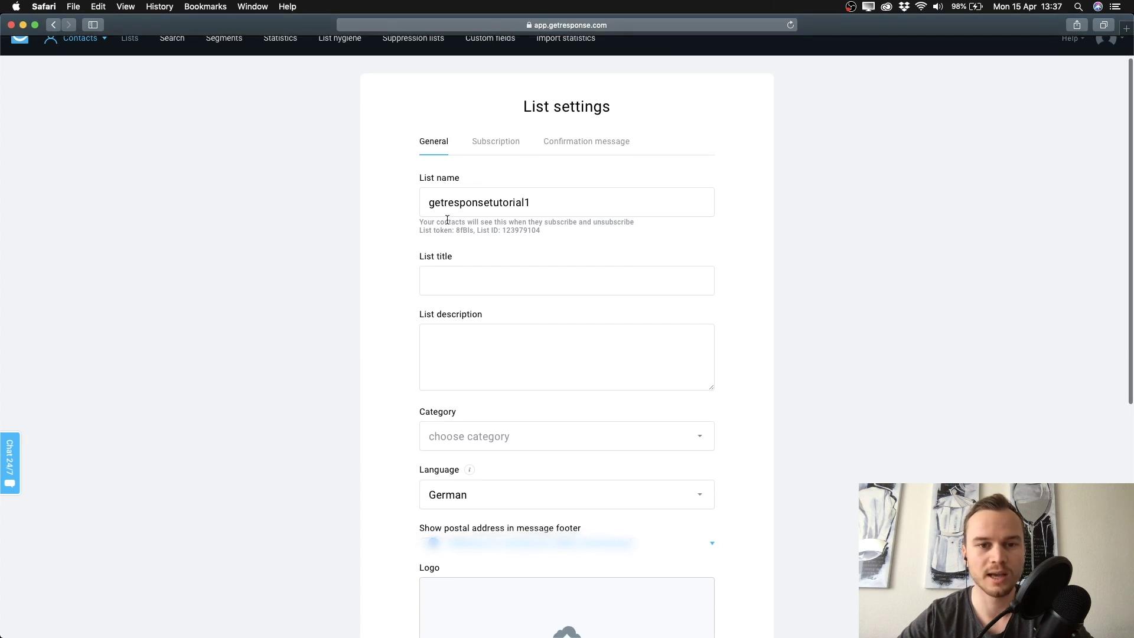
{"action": "left_click", "coordinate": [467, 270]}
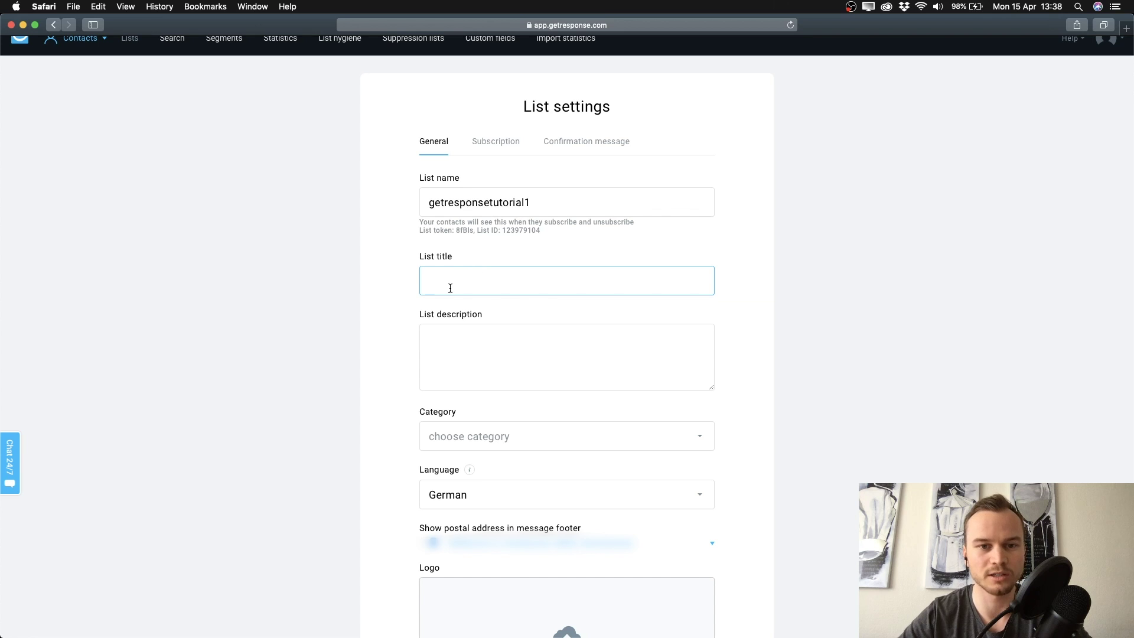
{"action": "type", "text": "Get RE"}
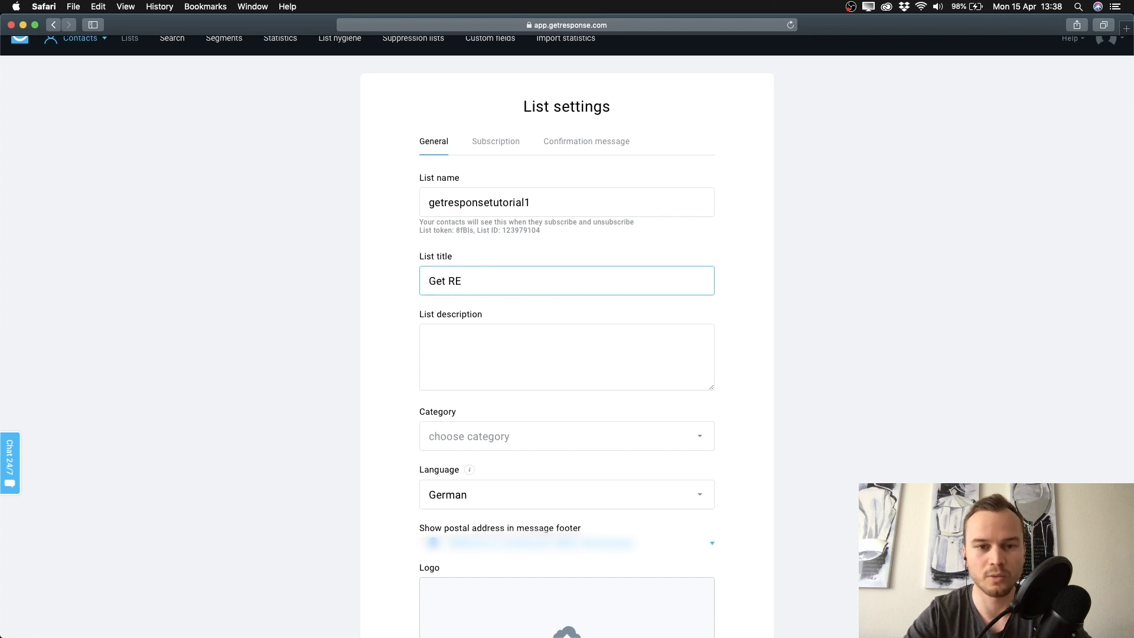
{"action": "key", "text": "BackSpace"}
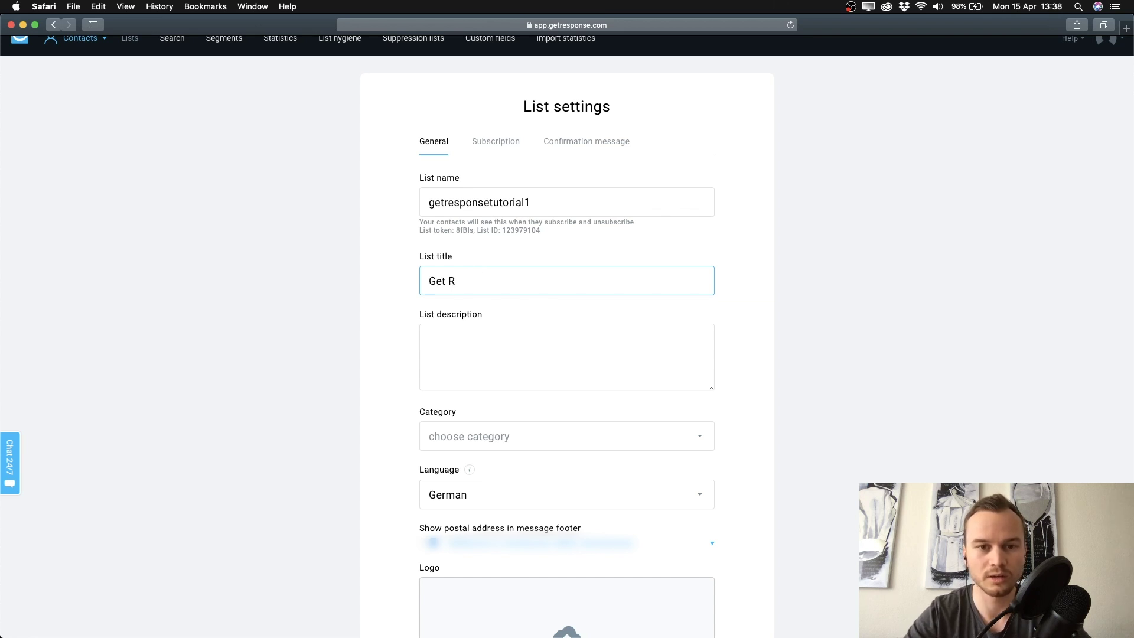
{"action": "type", "text": "e"}
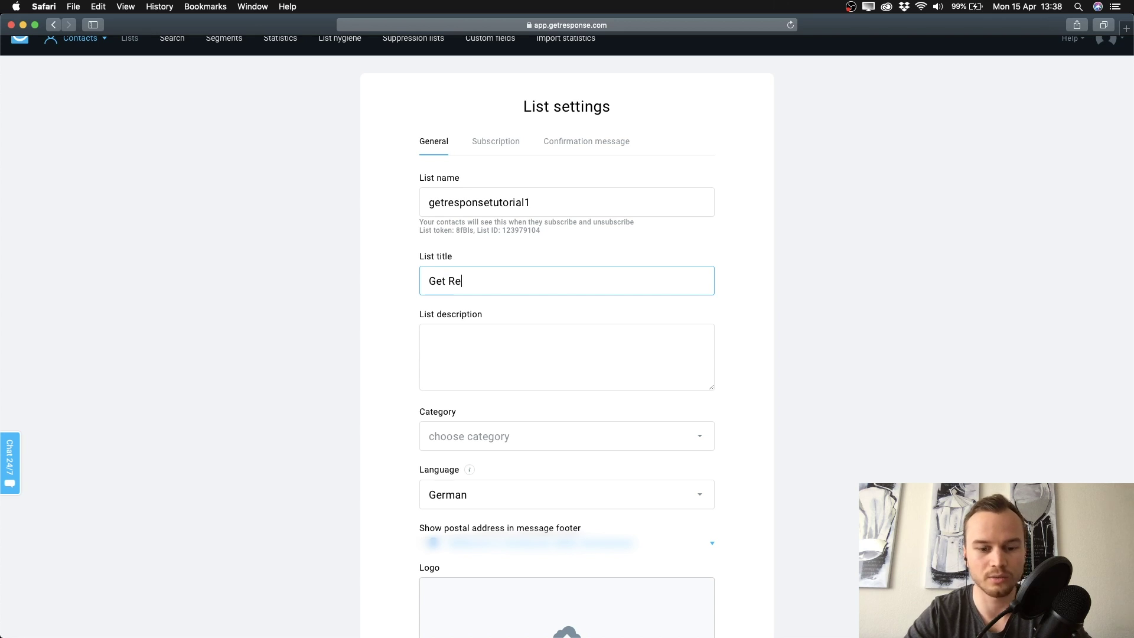
{"action": "type", "text": "sponse Tutorial"}
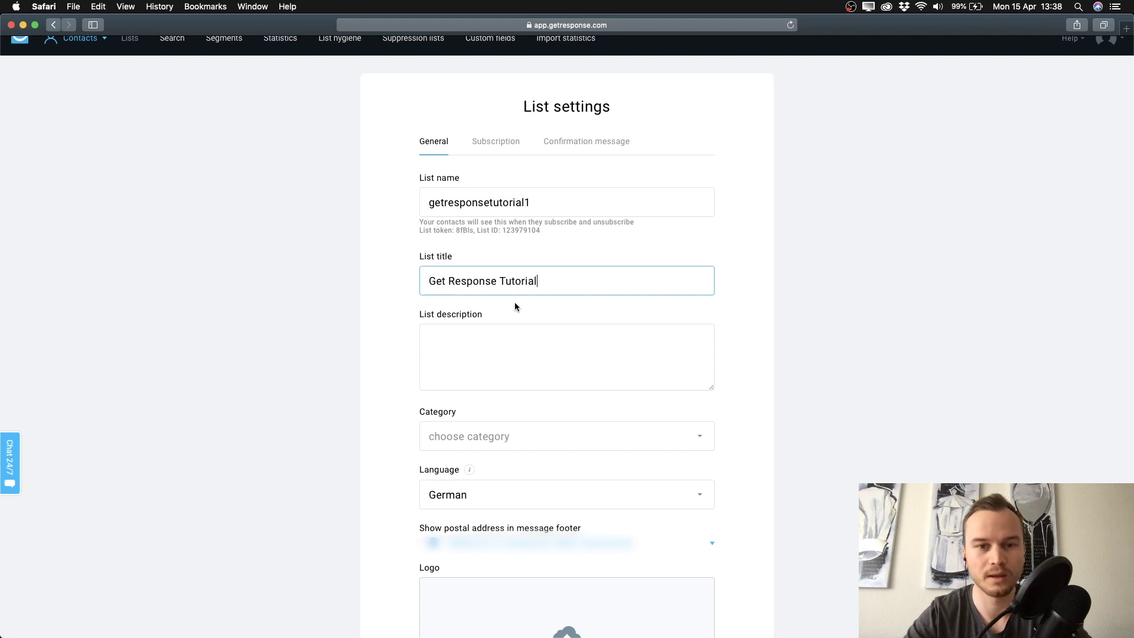
{"action": "left_click", "coordinate": [448, 282]}
{"action": "key", "text": "BackSpace"}
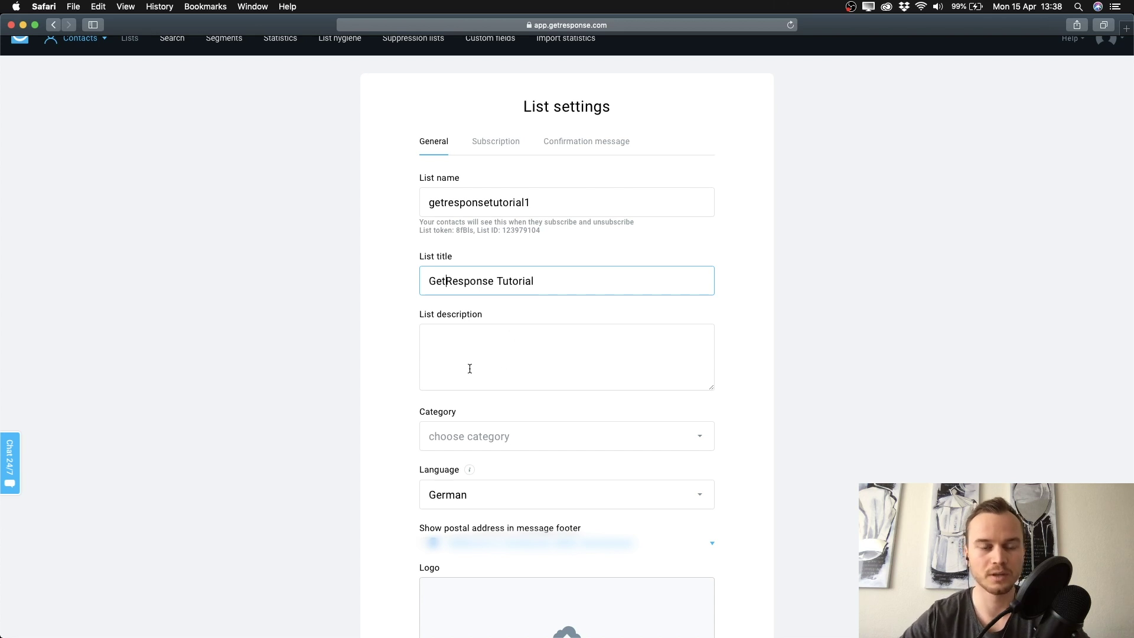
{"action": "left_click", "coordinate": [410, 346]}
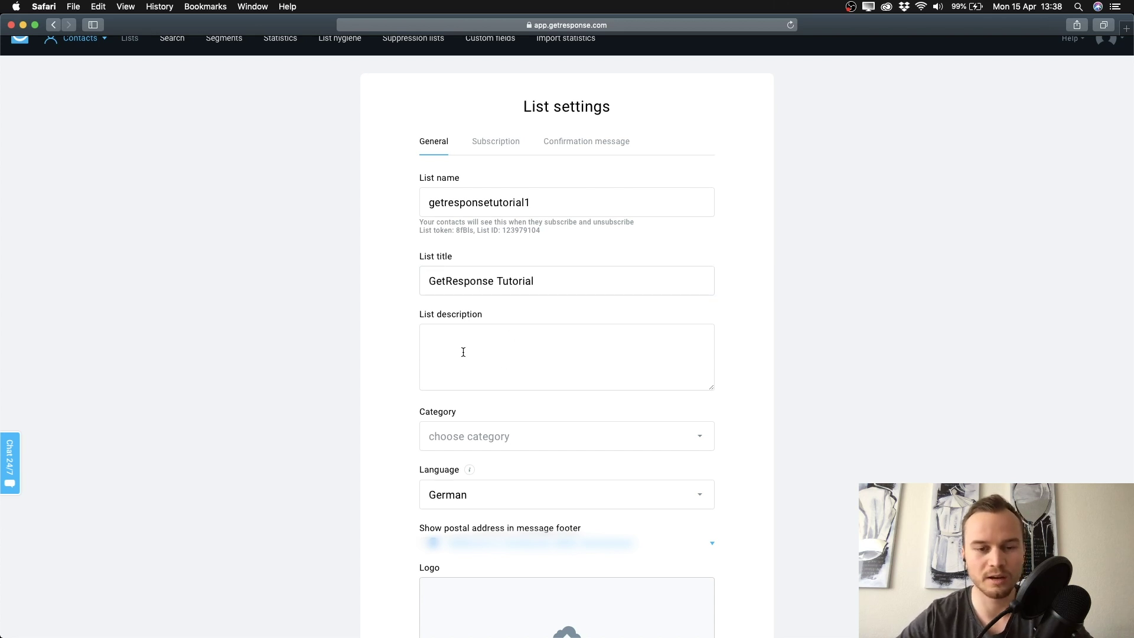
Search 'mar' and set the list category to Internet Marketing
{"action": "left_click", "coordinate": [463, 352]}
{"action": "scroll", "coordinate": [392, 333], "scroll_direction": "down", "scroll_amount": 5}
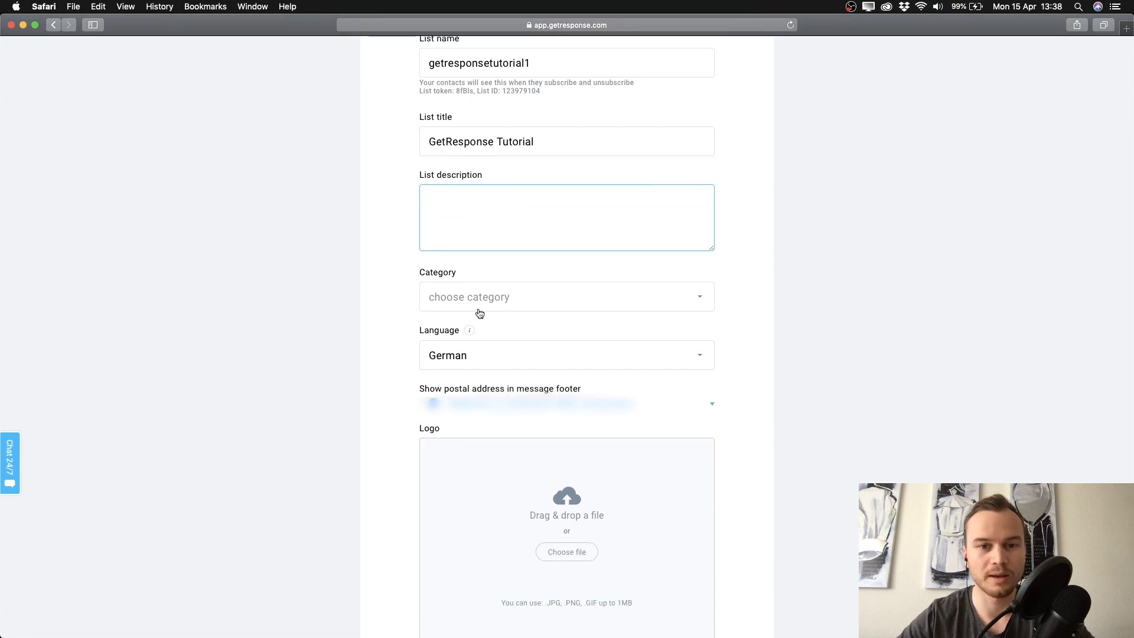
{"action": "left_click", "coordinate": [485, 309]}
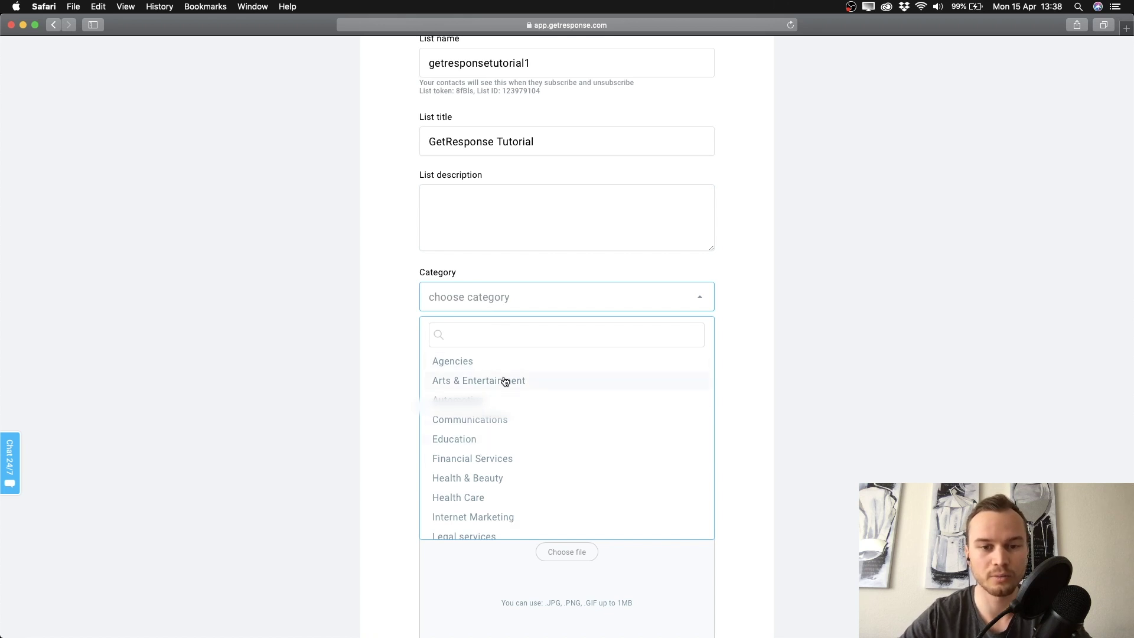
{"action": "type", "text": "mark"}
{"action": "key", "text": "BackSpace"}
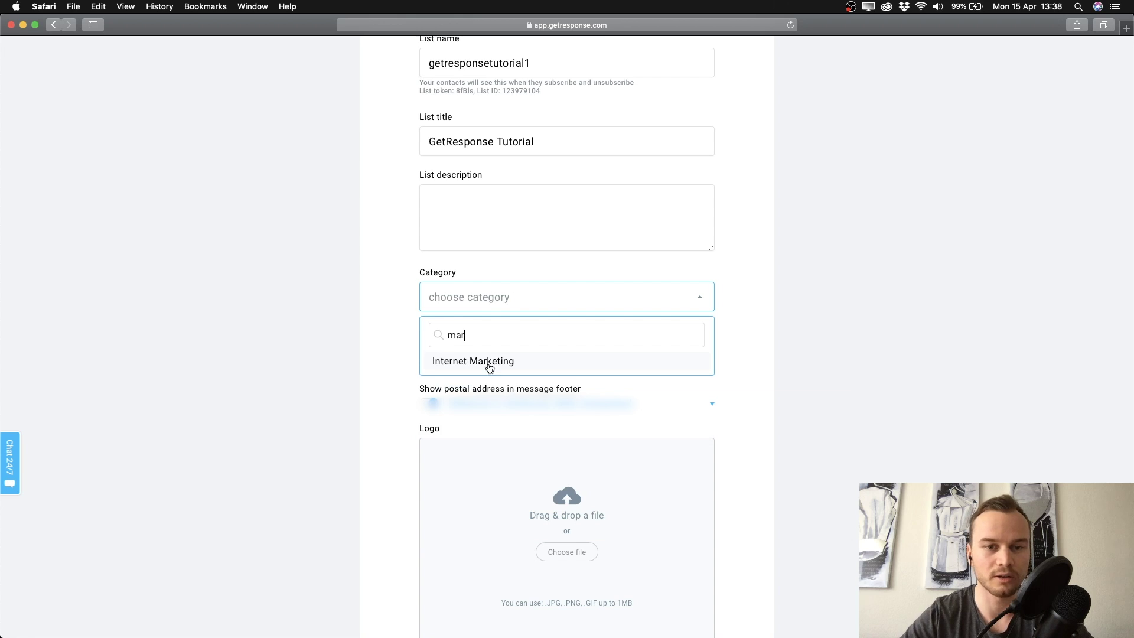
{"action": "left_click", "coordinate": [489, 362]}
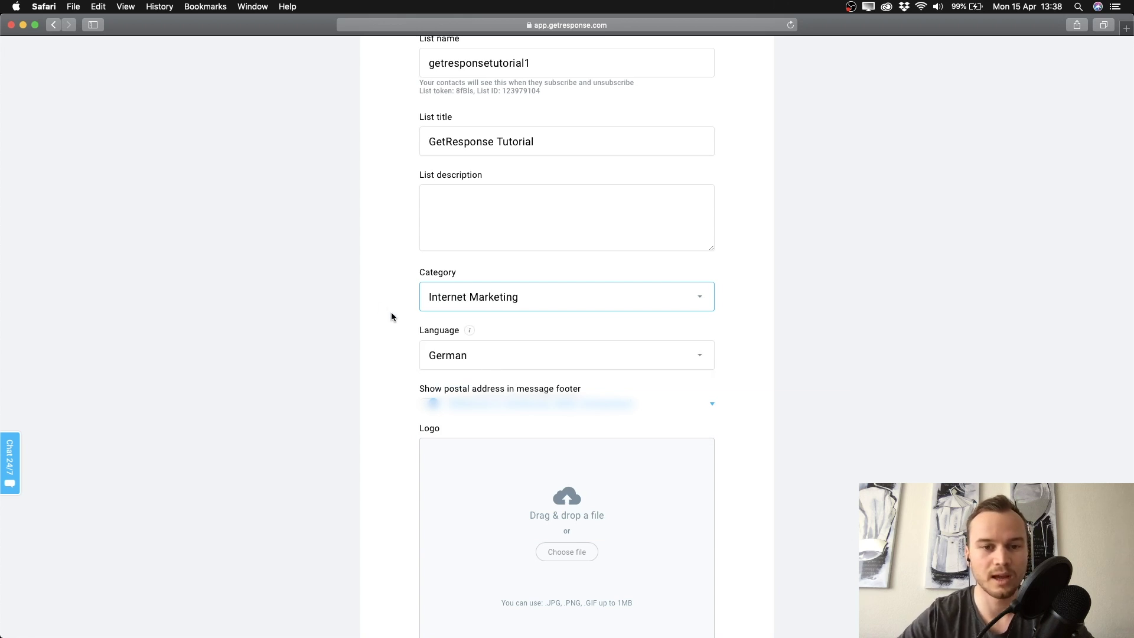
Search 'eng' and change the list language to English
{"action": "scroll", "coordinate": [405, 336], "scroll_direction": "down", "scroll_amount": 1}
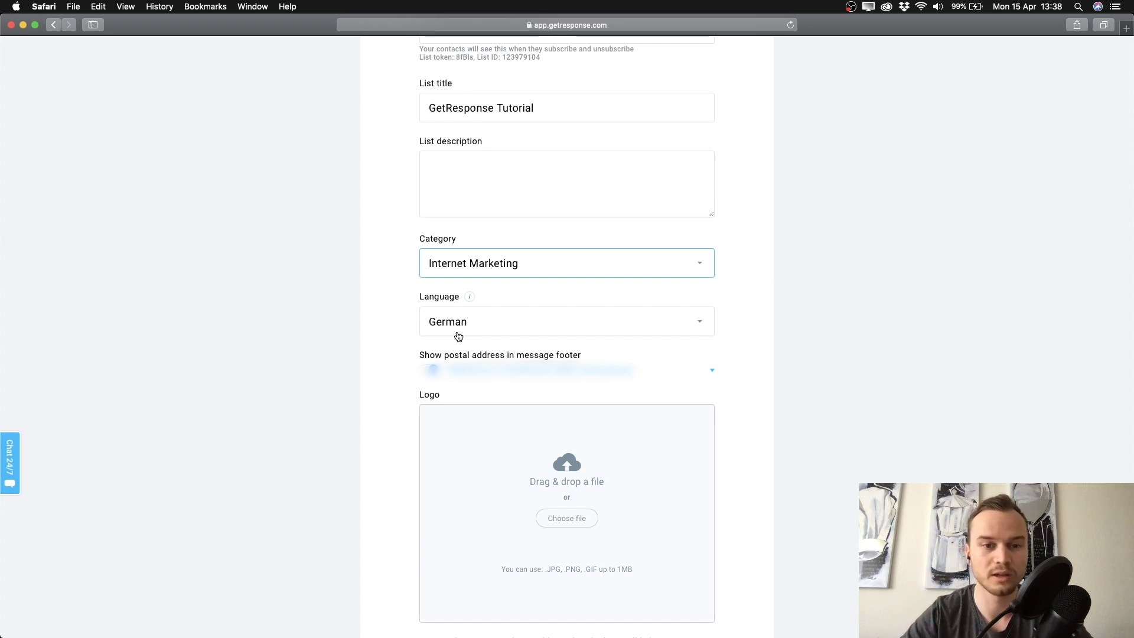
{"action": "left_click", "coordinate": [457, 326]}
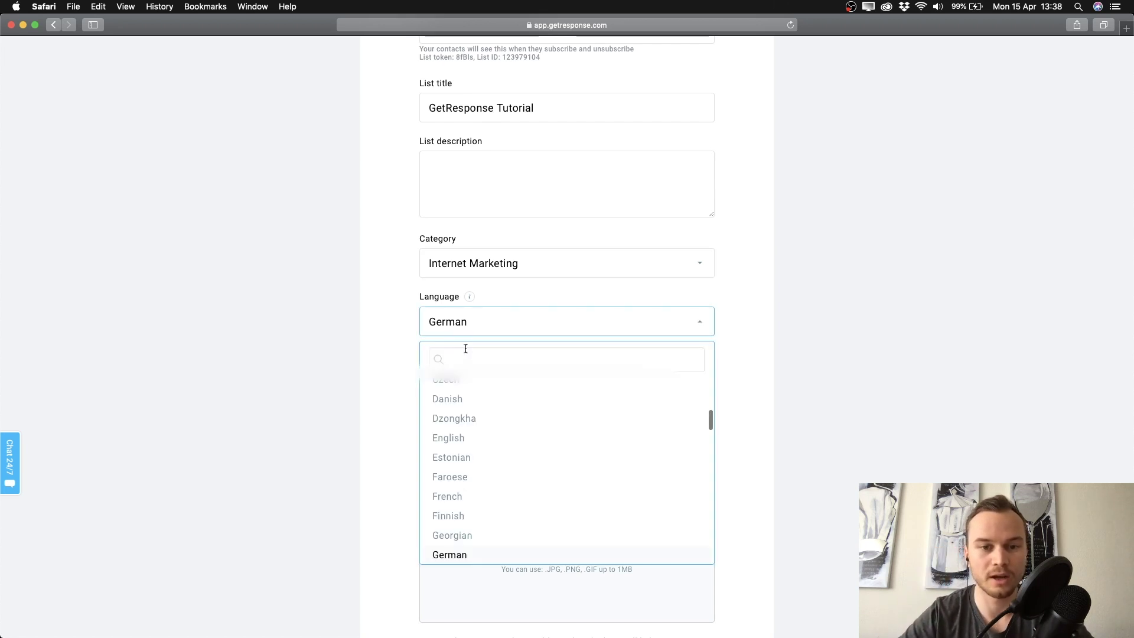
{"action": "type", "text": "eng"}
{"action": "left_click", "coordinate": [458, 406]}
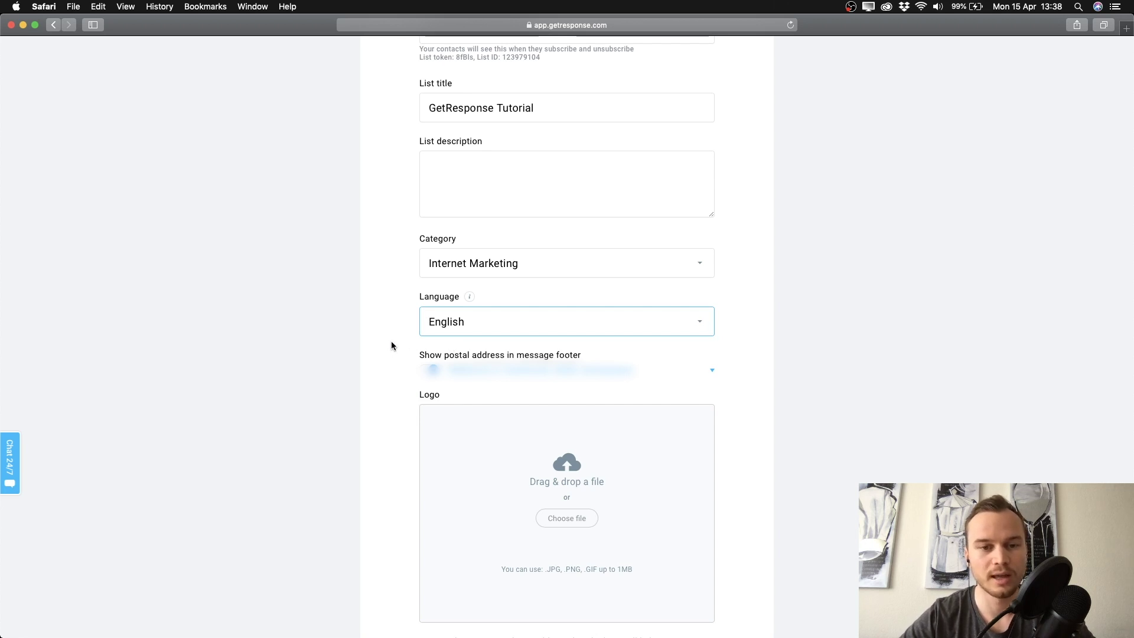
{"action": "scroll", "coordinate": [391, 345], "scroll_direction": "down", "scroll_amount": 5}
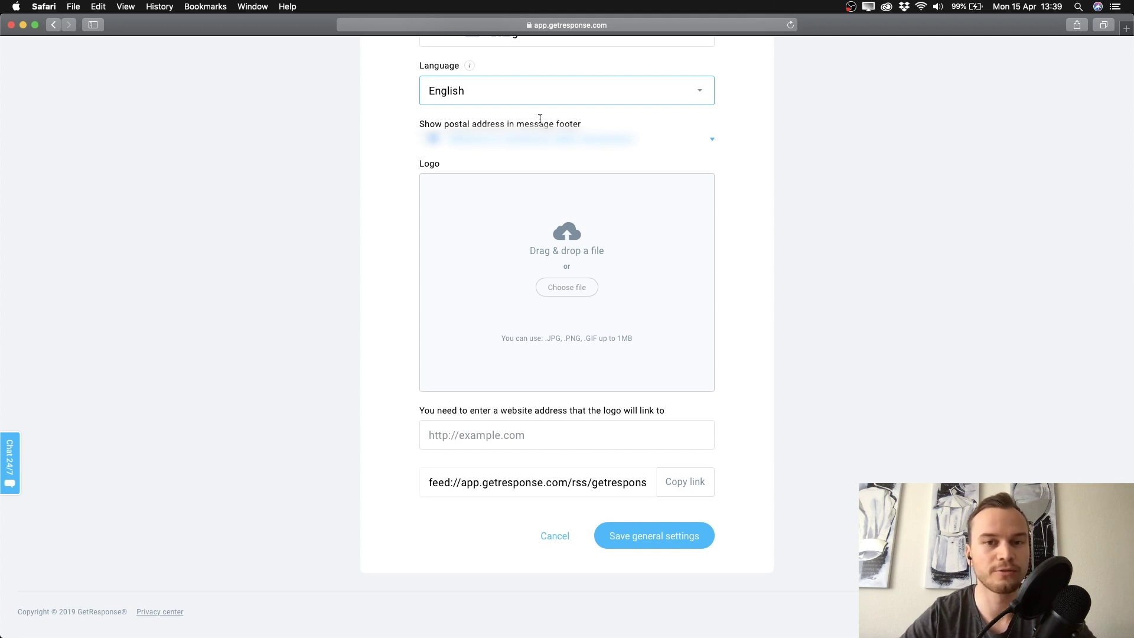
Leave the logo and logo link fields empty and save the general settings
{"action": "scroll", "coordinate": [424, 160], "scroll_direction": "up", "scroll_amount": 1}
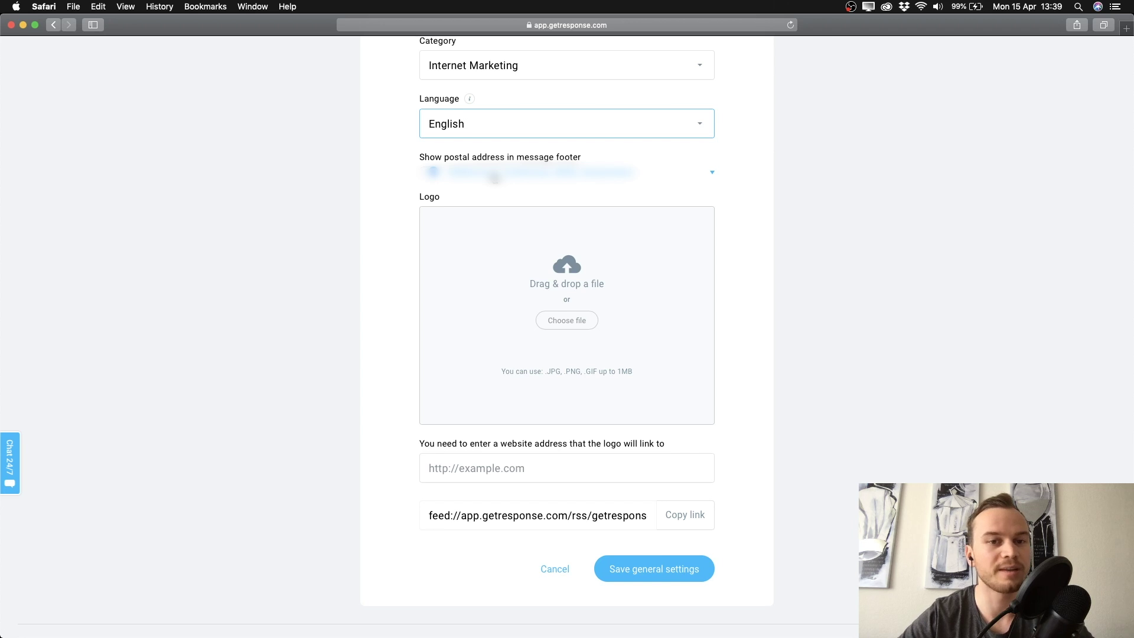
{"action": "left_click", "coordinate": [437, 178]}
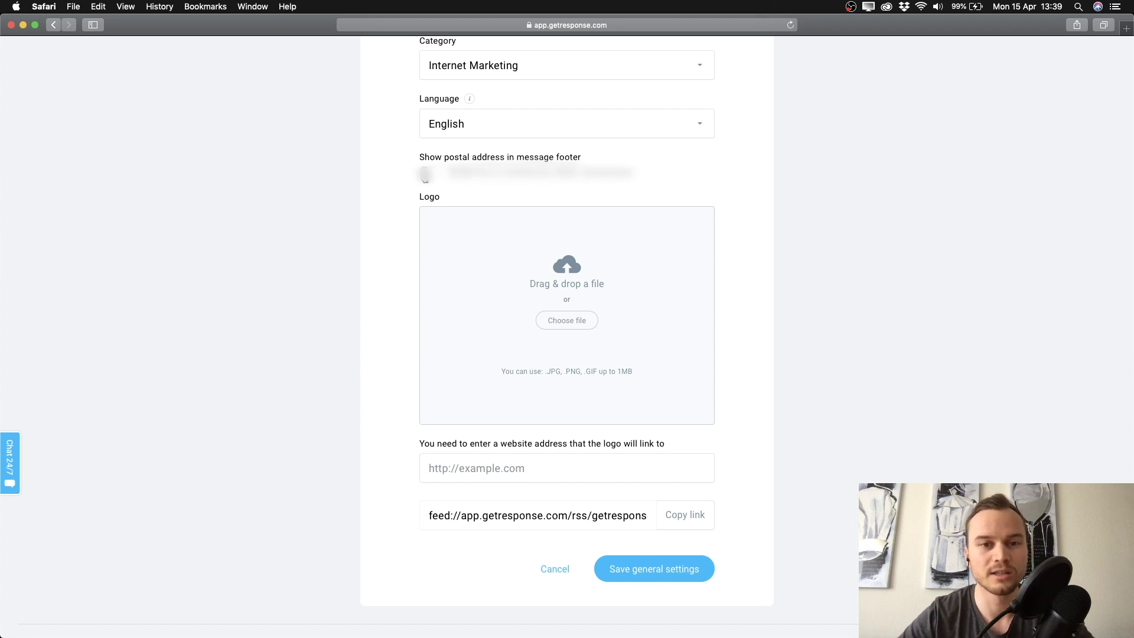
{"action": "scroll", "coordinate": [392, 244], "scroll_direction": "down", "scroll_amount": 1}
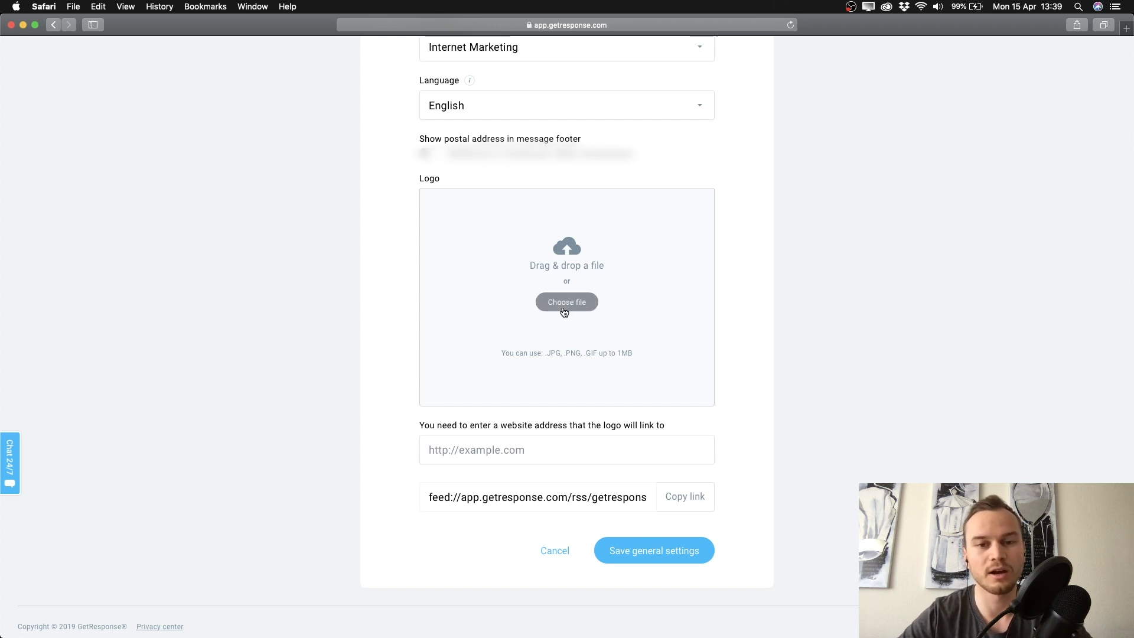
{"action": "scroll", "coordinate": [399, 351], "scroll_direction": "up", "scroll_amount": 2}
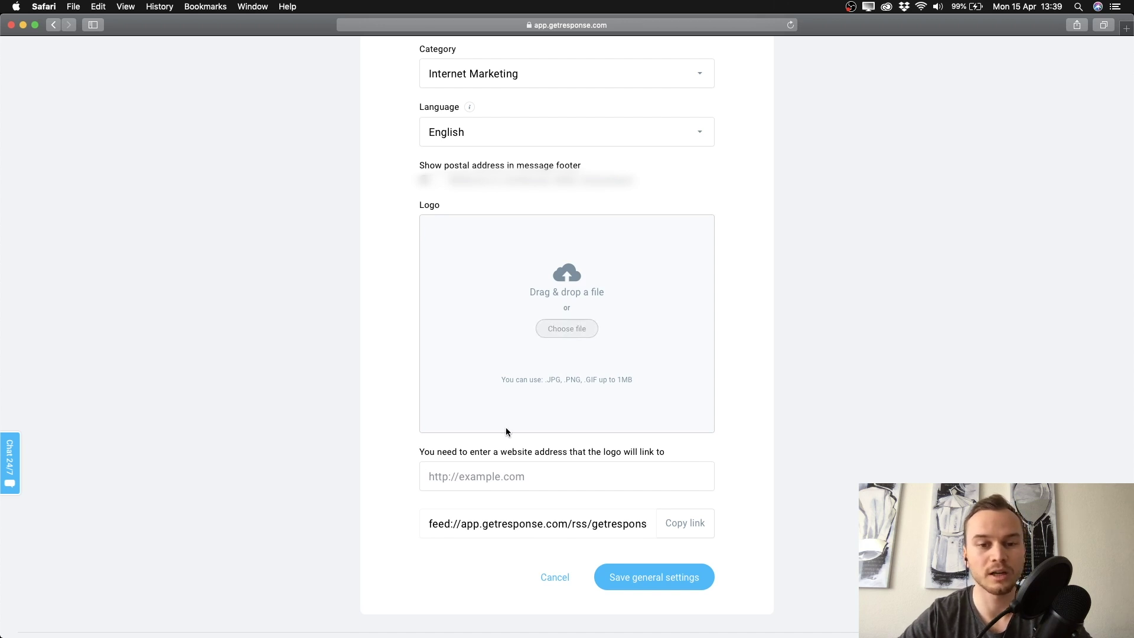
{"action": "scroll", "coordinate": [506, 427], "scroll_direction": "down", "scroll_amount": 1}
{"action": "left_click", "coordinate": [496, 451]}
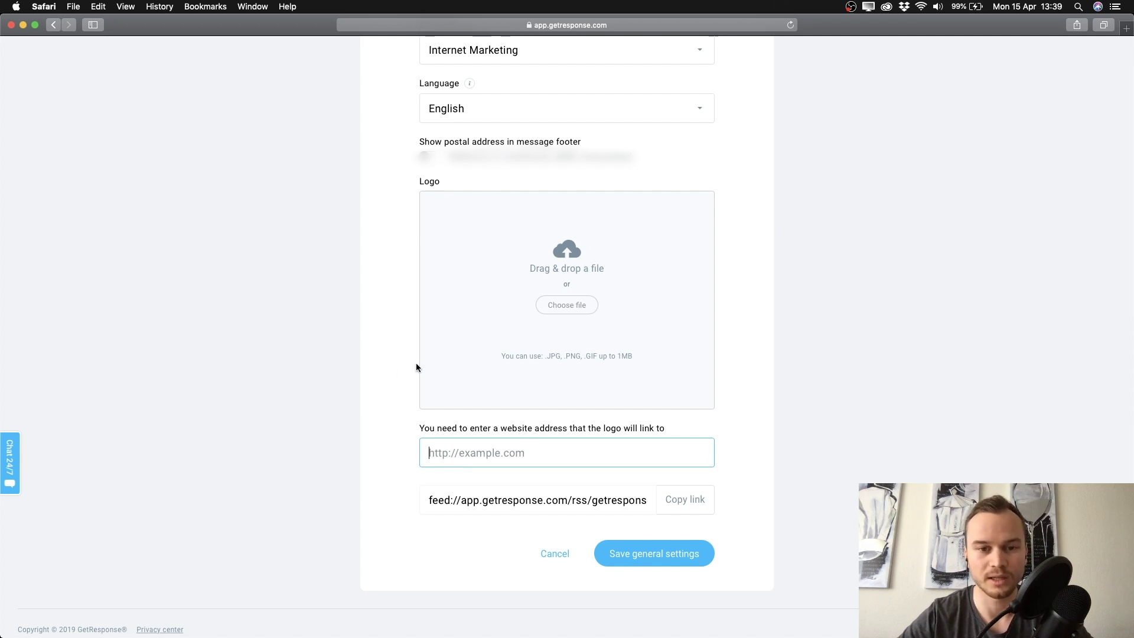
{"action": "left_click", "coordinate": [393, 367]}
{"action": "scroll", "coordinate": [393, 366], "scroll_direction": "down", "scroll_amount": 1}
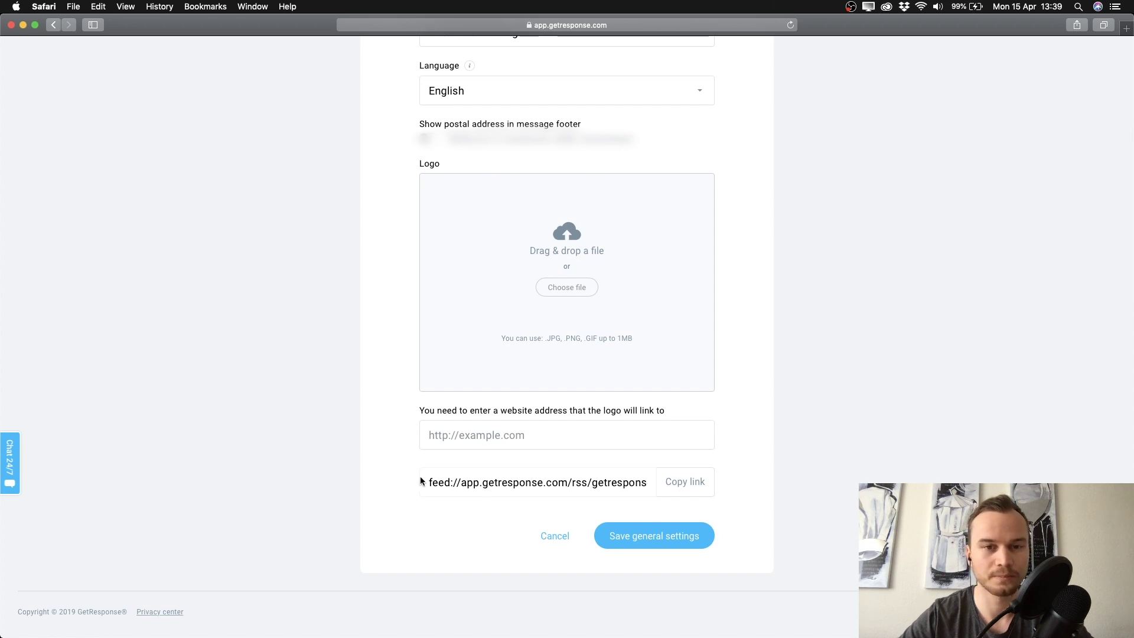
{"action": "scroll", "coordinate": [405, 535], "scroll_direction": "up", "scroll_amount": 3}
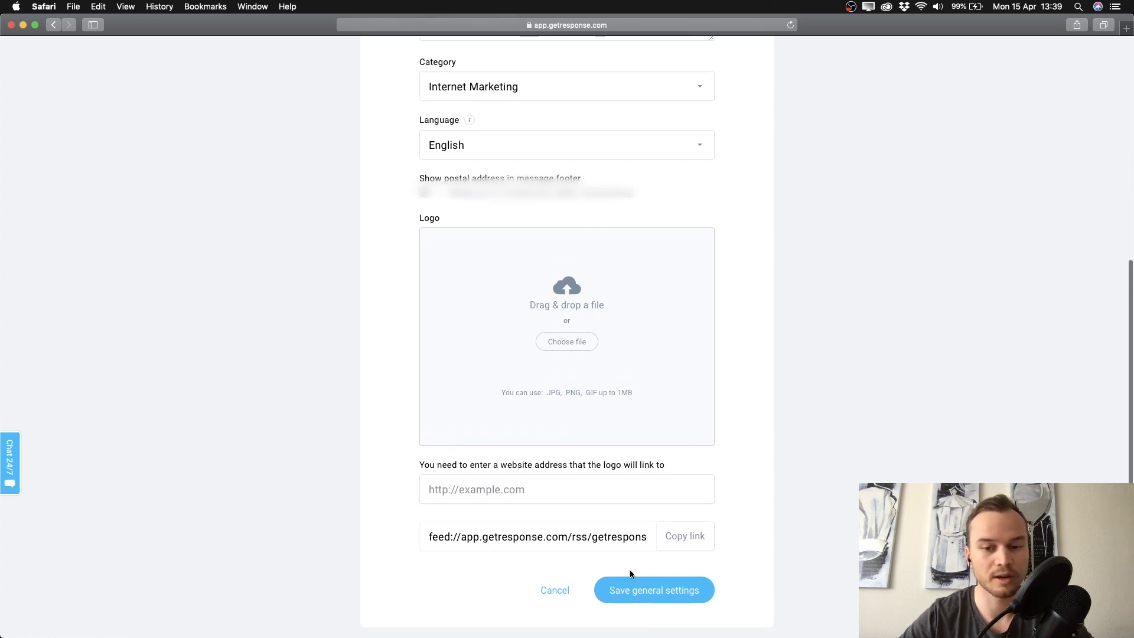
{"action": "left_click", "coordinate": [644, 595]}
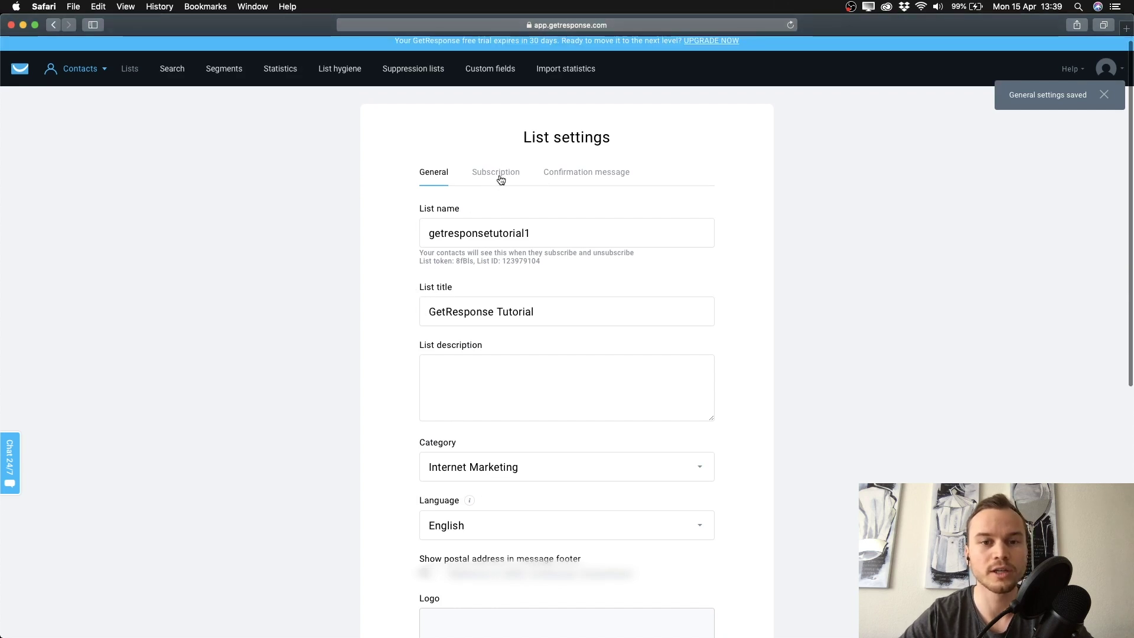
Turn off subscription notifications and enable double opt-in for web and API subscriptions
{"action": "left_click", "coordinate": [496, 176]}
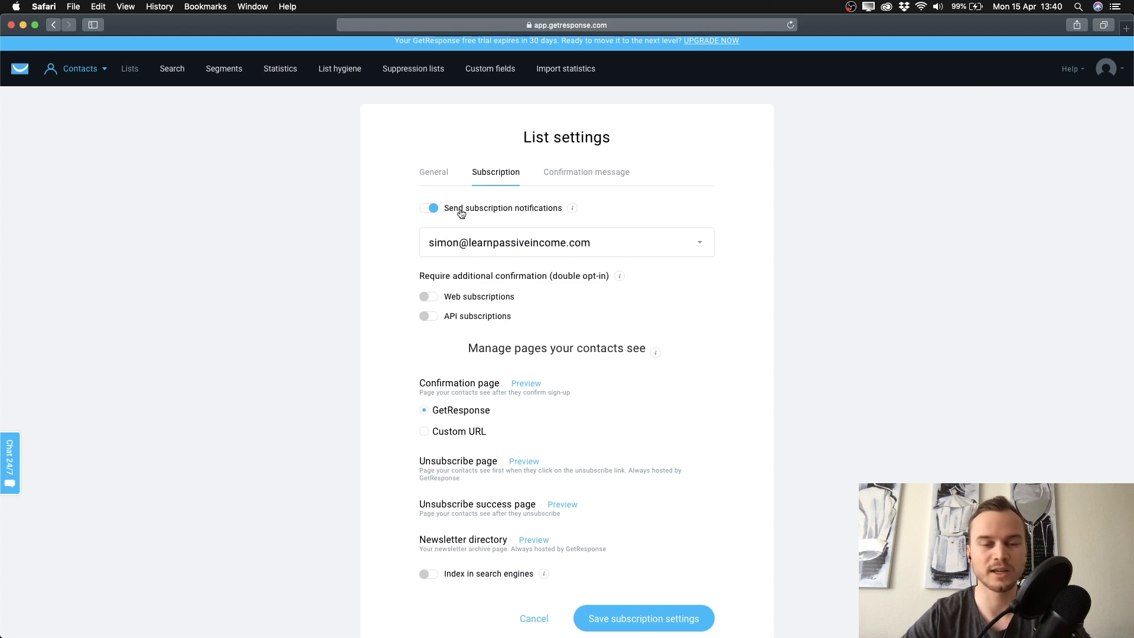
{"action": "left_click", "coordinate": [430, 210]}
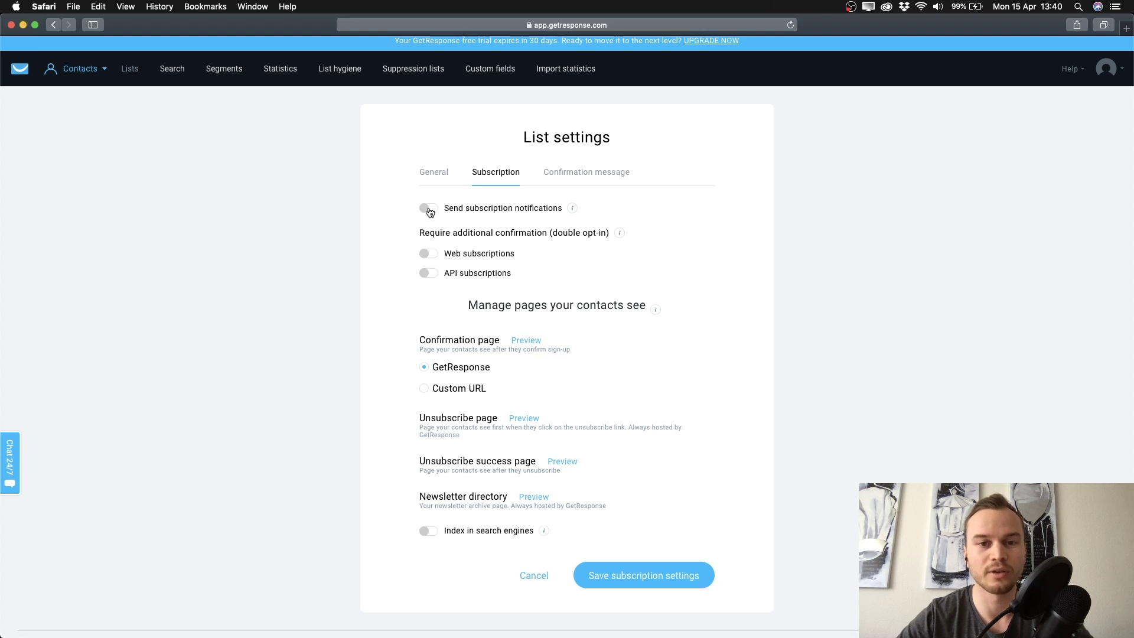
{"action": "scroll", "coordinate": [381, 264], "scroll_direction": "down", "scroll_amount": 1}
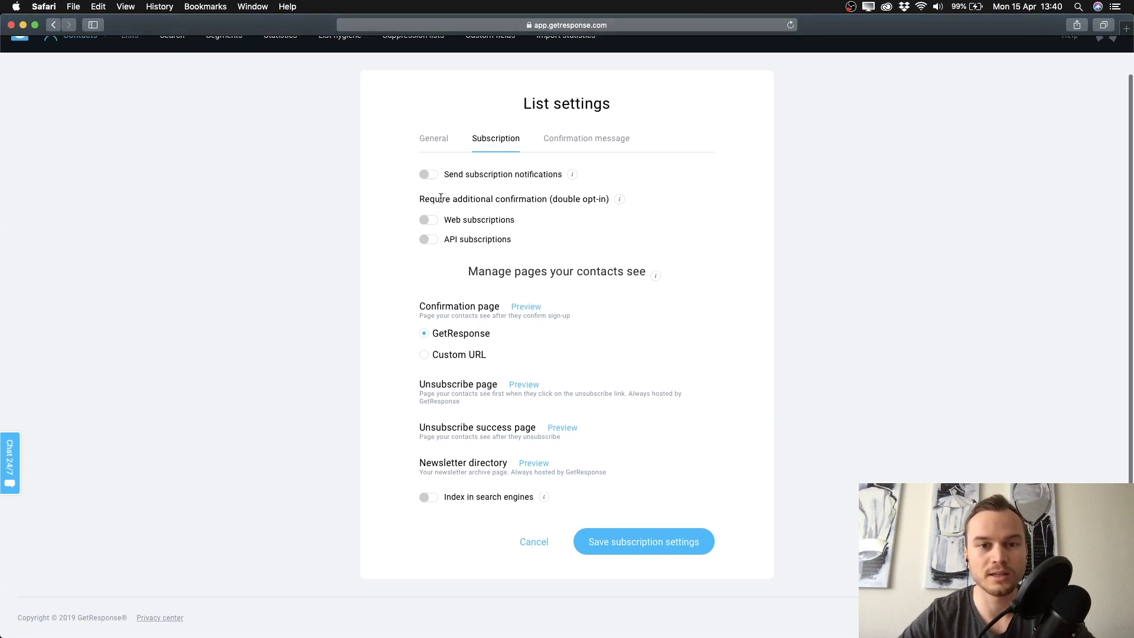
{"action": "left_click_drag", "start_coordinate": [450, 199], "coordinate": [604, 199]}
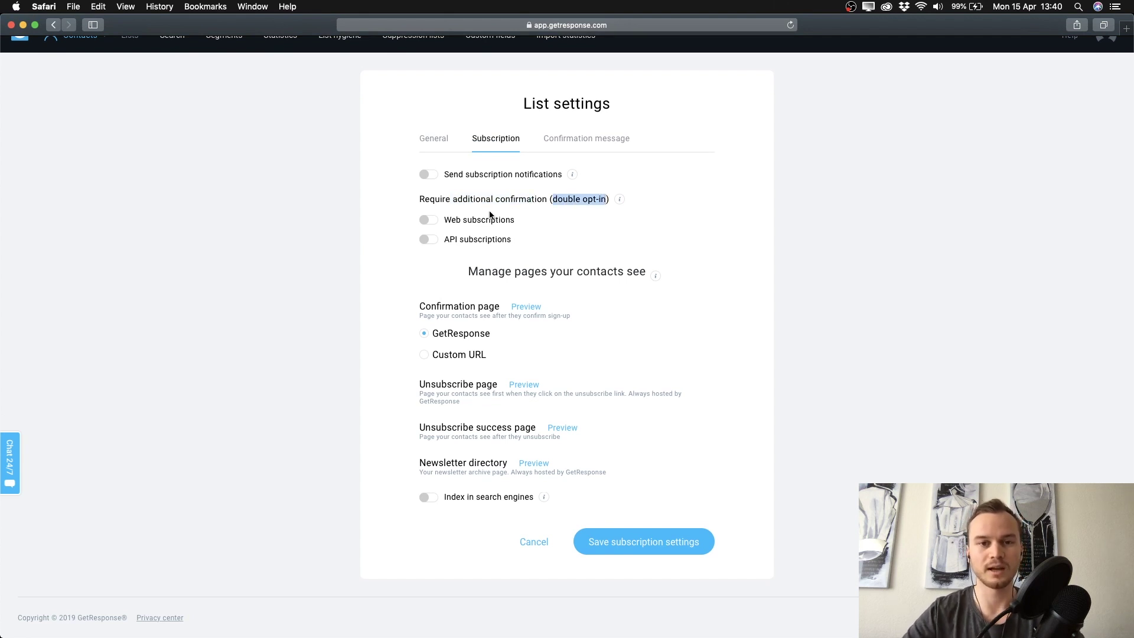
{"action": "left_click", "coordinate": [381, 225]}
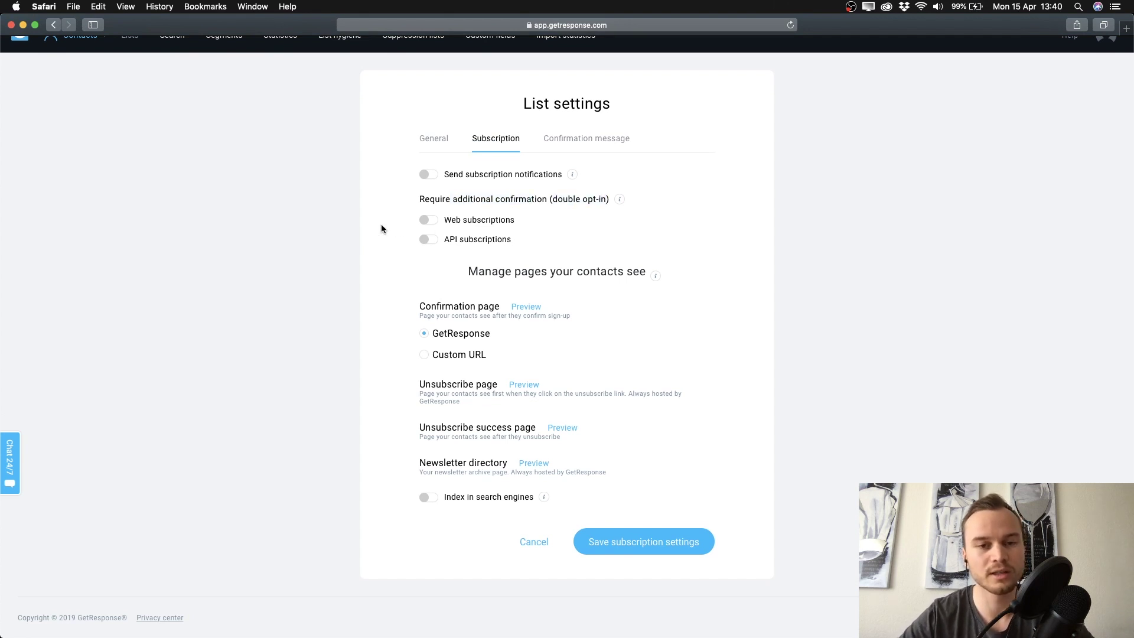
{"action": "left_click", "coordinate": [426, 220]}
{"action": "left_click", "coordinate": [427, 239]}
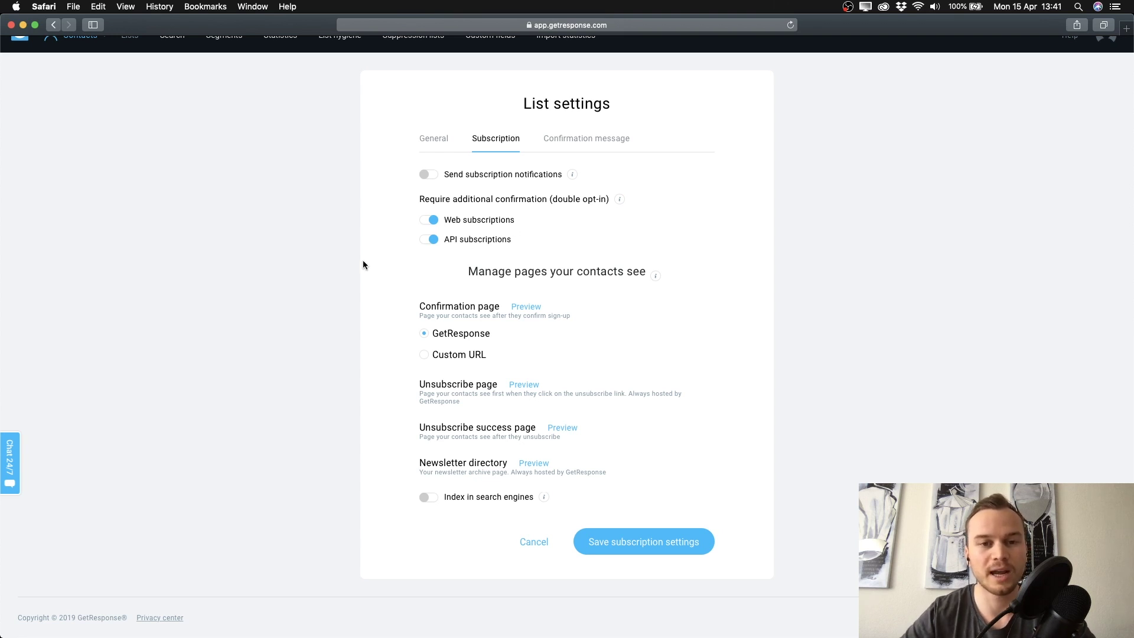
{"action": "scroll", "coordinate": [363, 264], "scroll_direction": "down", "scroll_amount": 1}
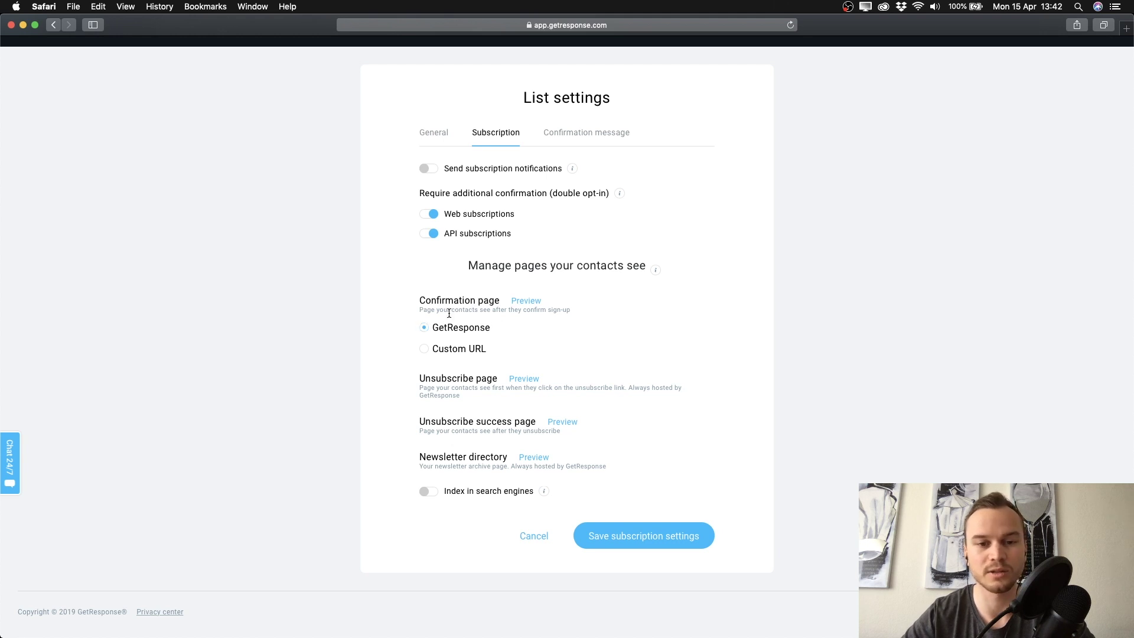
{"action": "left_click", "coordinate": [521, 301]}
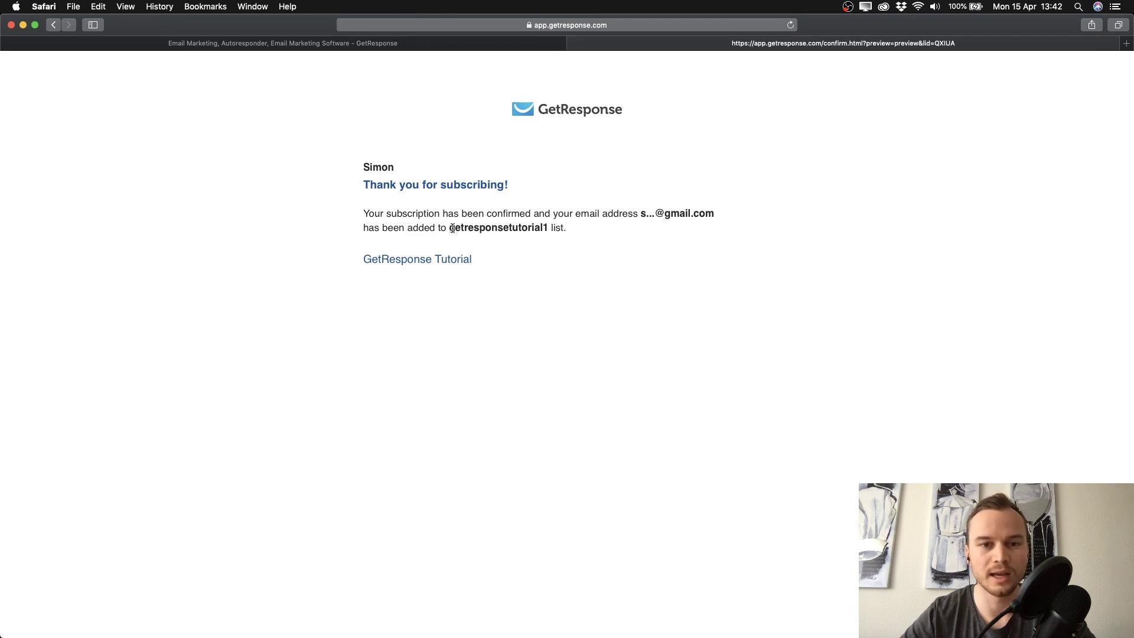
{"action": "left_click_drag", "start_coordinate": [449, 228], "coordinate": [452, 231]}
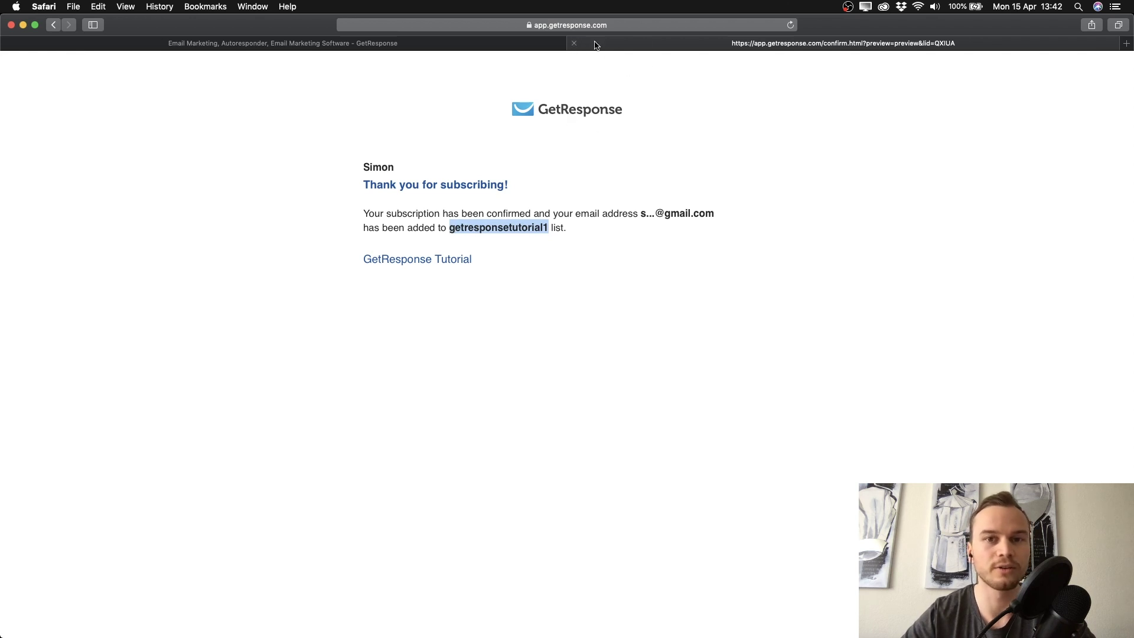
{"action": "left_click", "coordinate": [573, 43]}
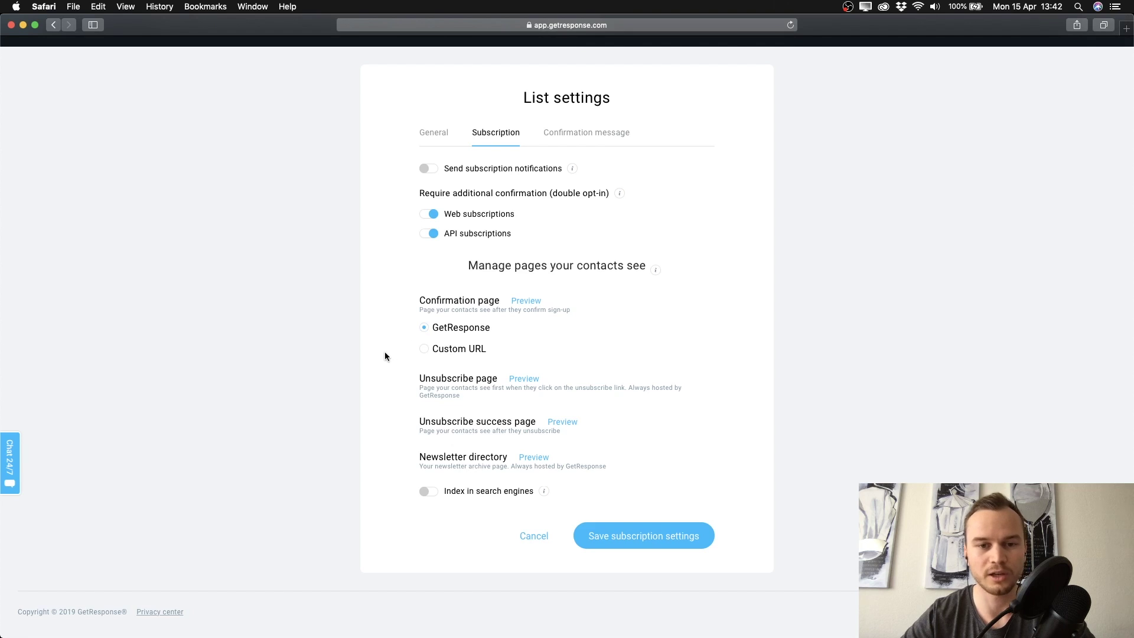
{"action": "left_click", "coordinate": [424, 348]}
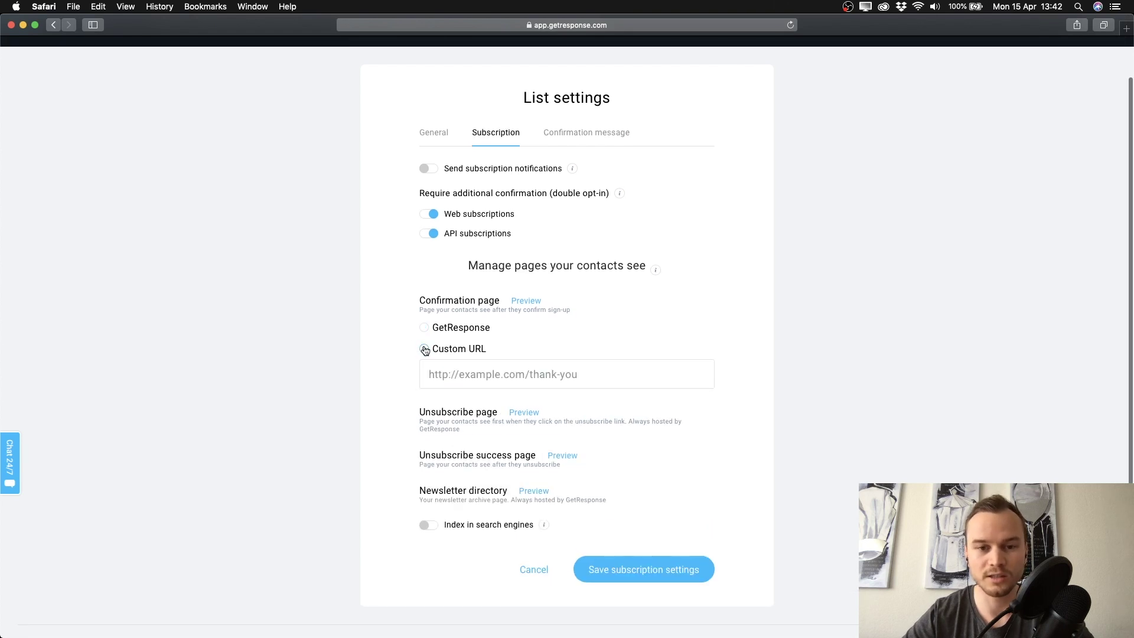
{"action": "left_click", "coordinate": [448, 367]}
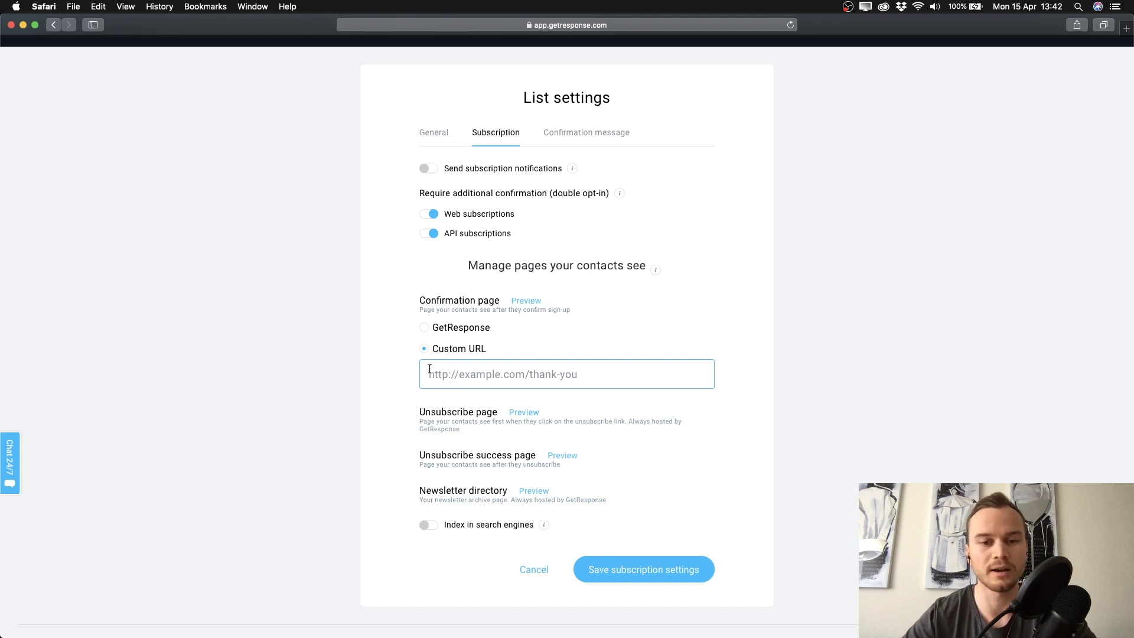
{"action": "scroll", "coordinate": [466, 381], "scroll_direction": "down", "scroll_amount": 1}
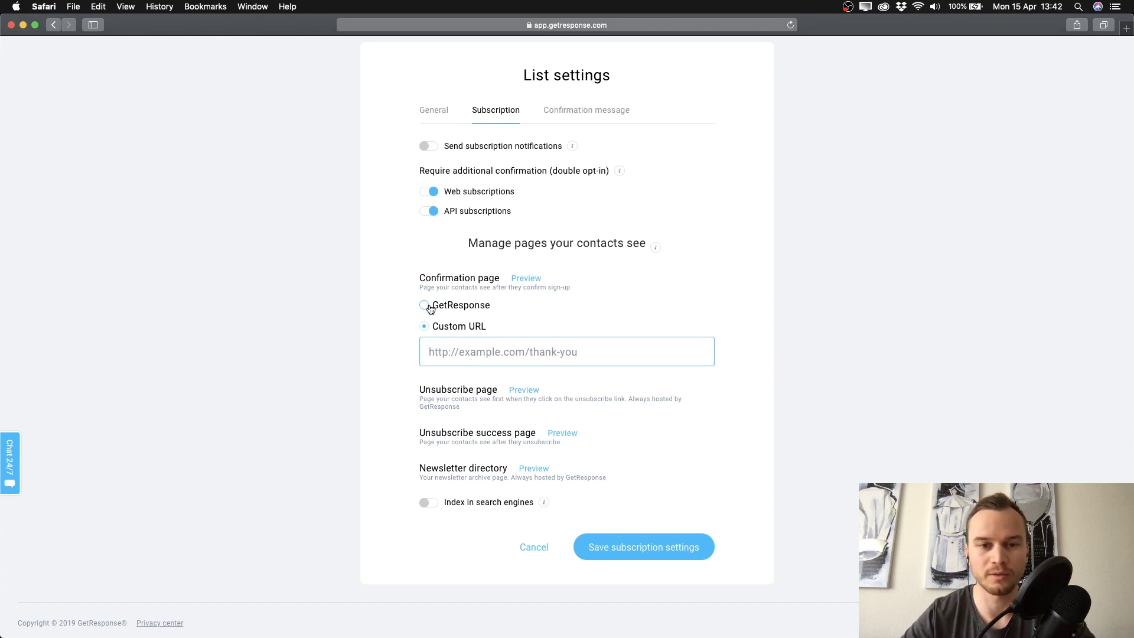
{"action": "left_click", "coordinate": [427, 305]}
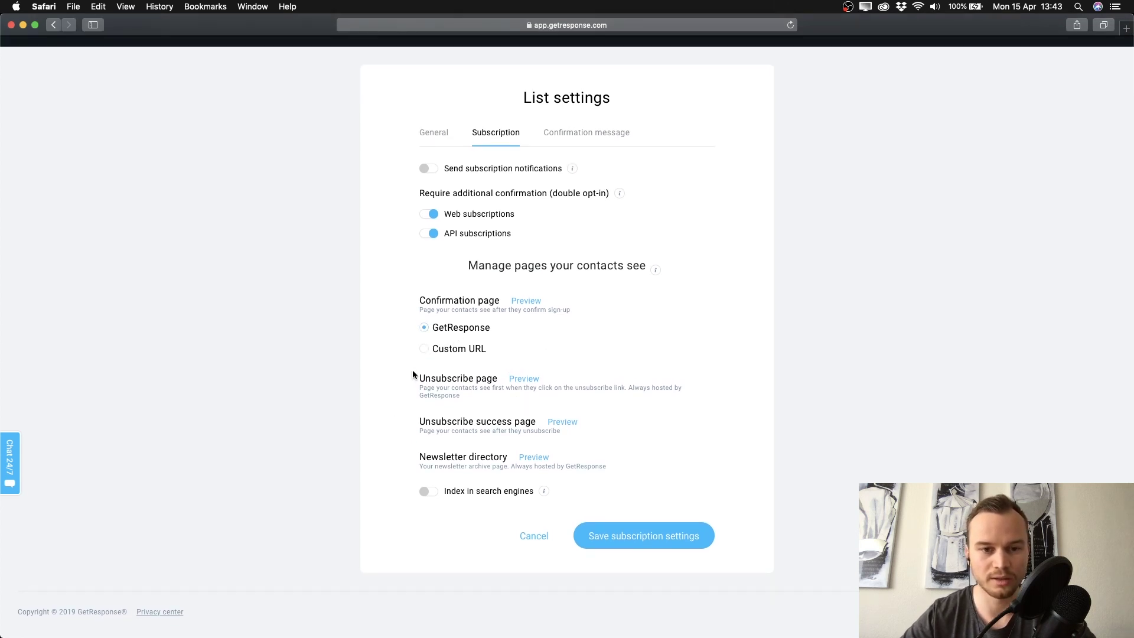
{"action": "left_click", "coordinate": [525, 378]}
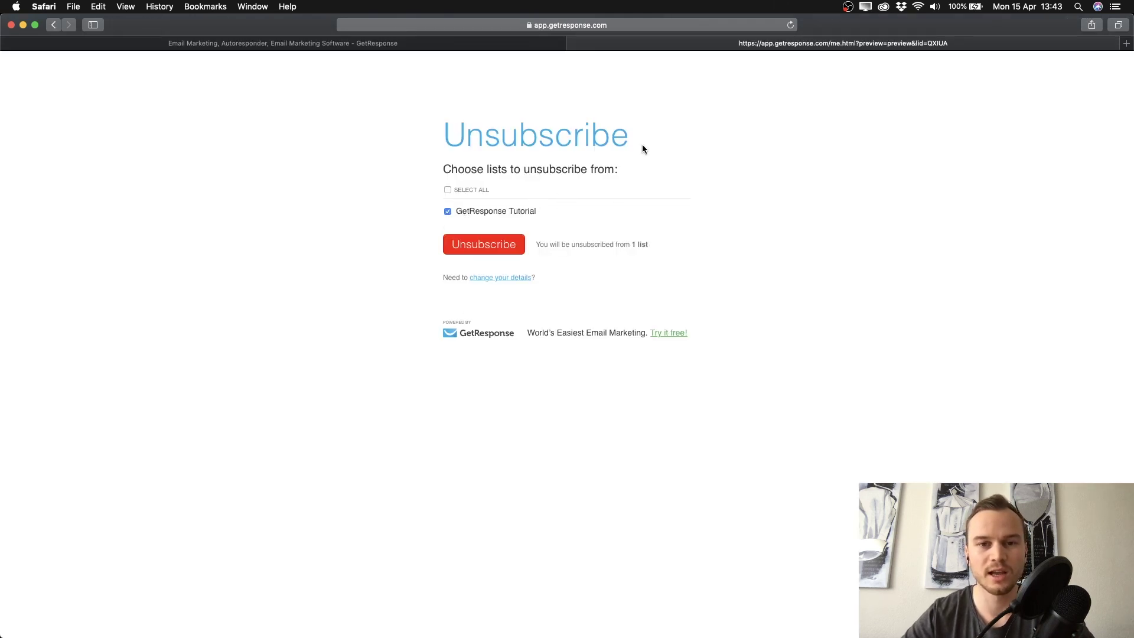
{"action": "left_click", "coordinate": [574, 44]}
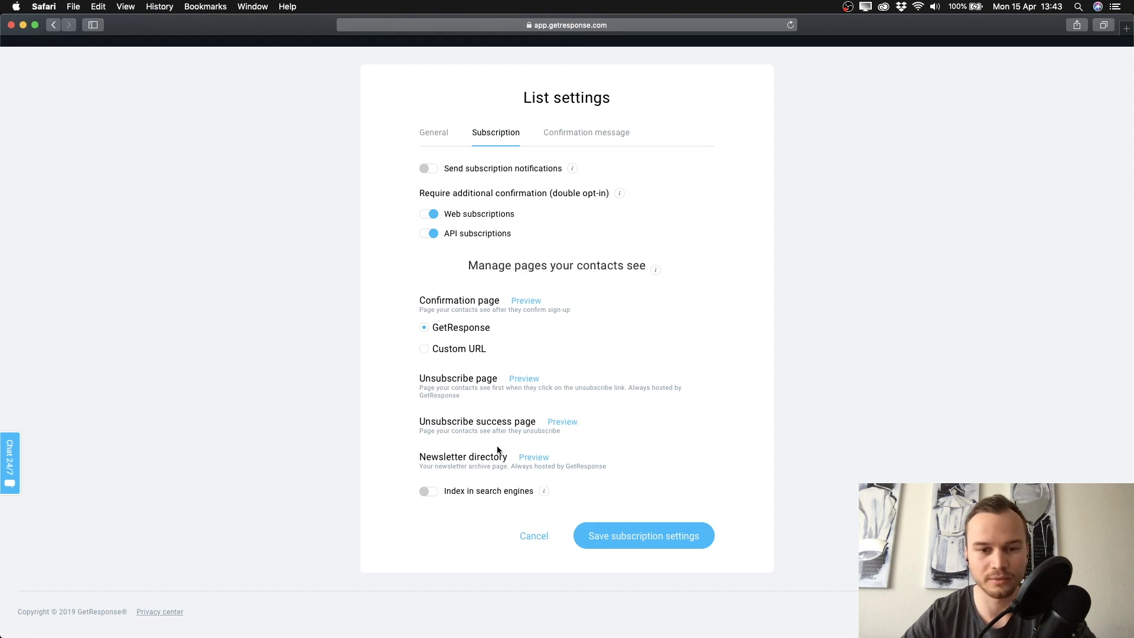
Confirm search-engine indexing off, save subscription settings, and show the Confirmation message tab
{"action": "left_click", "coordinate": [429, 491]}
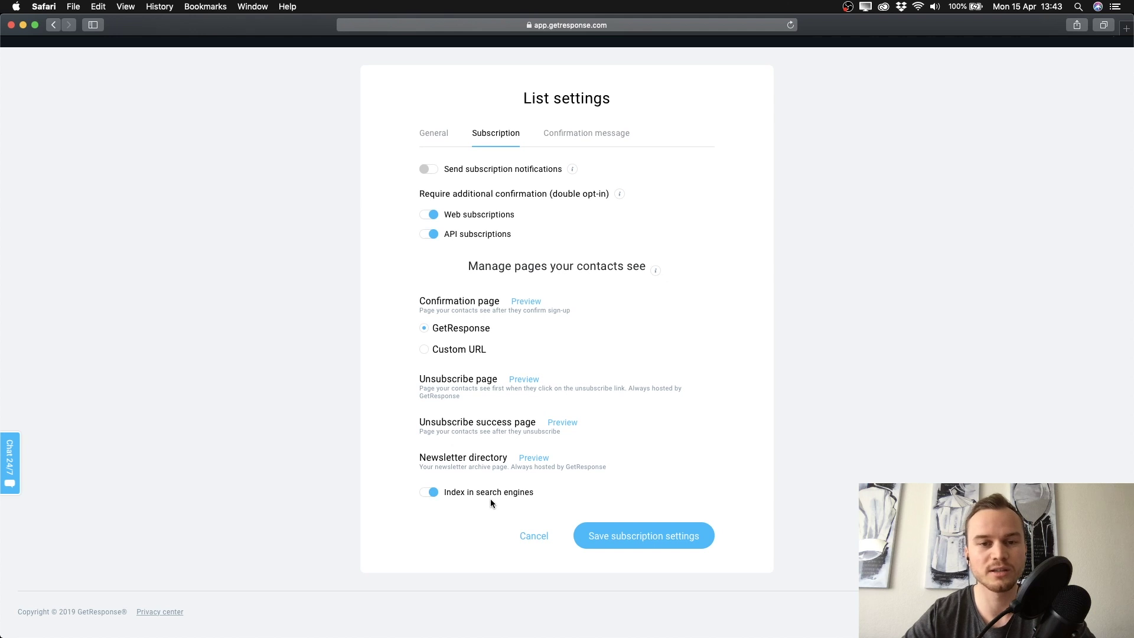
{"action": "left_click", "coordinate": [439, 497]}
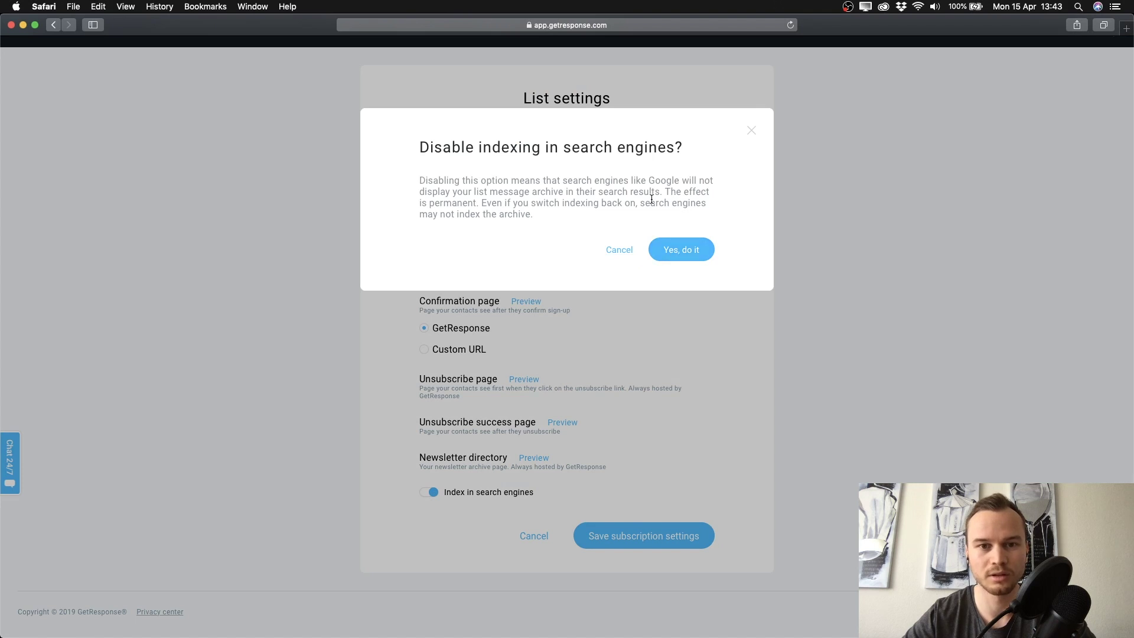
{"action": "left_click", "coordinate": [689, 252]}
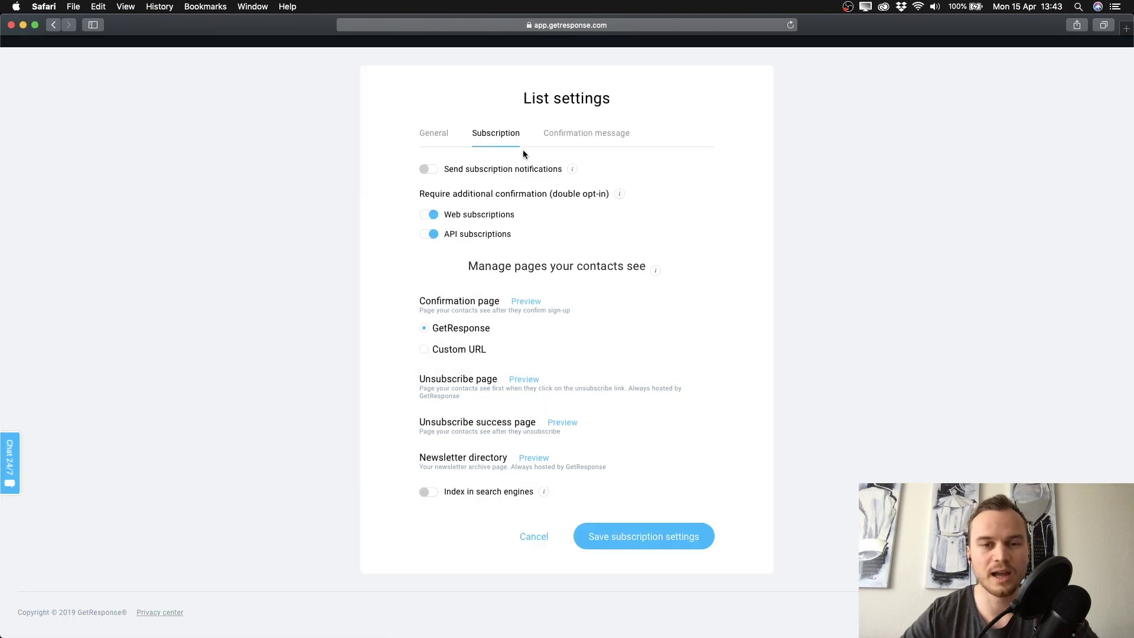
{"action": "left_click", "coordinate": [628, 548]}
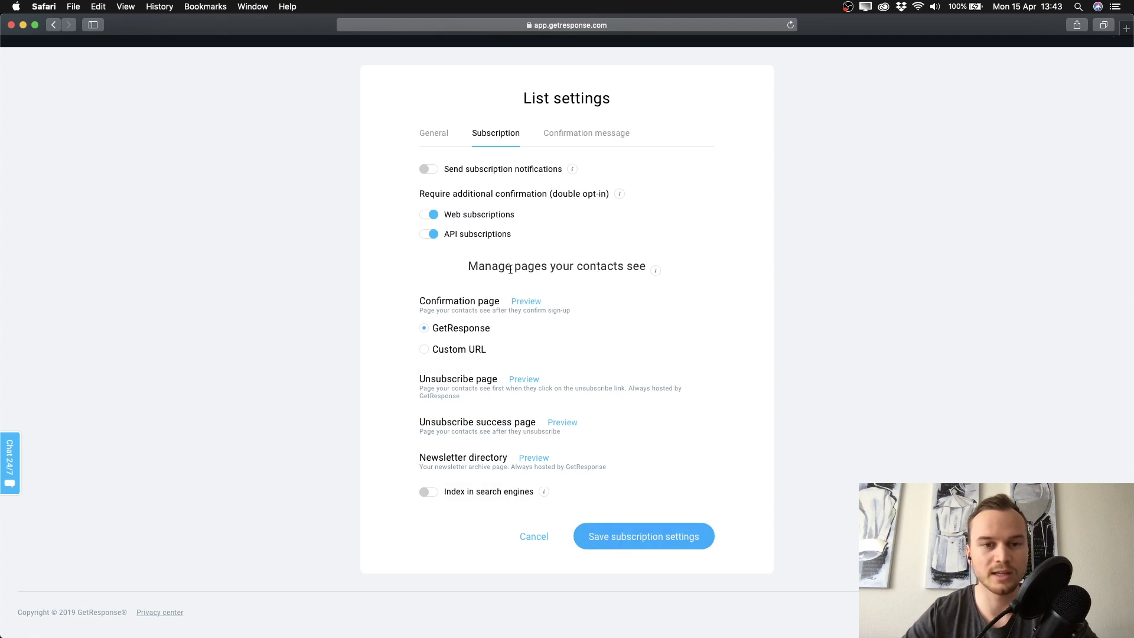
{"action": "left_click", "coordinate": [641, 535]}
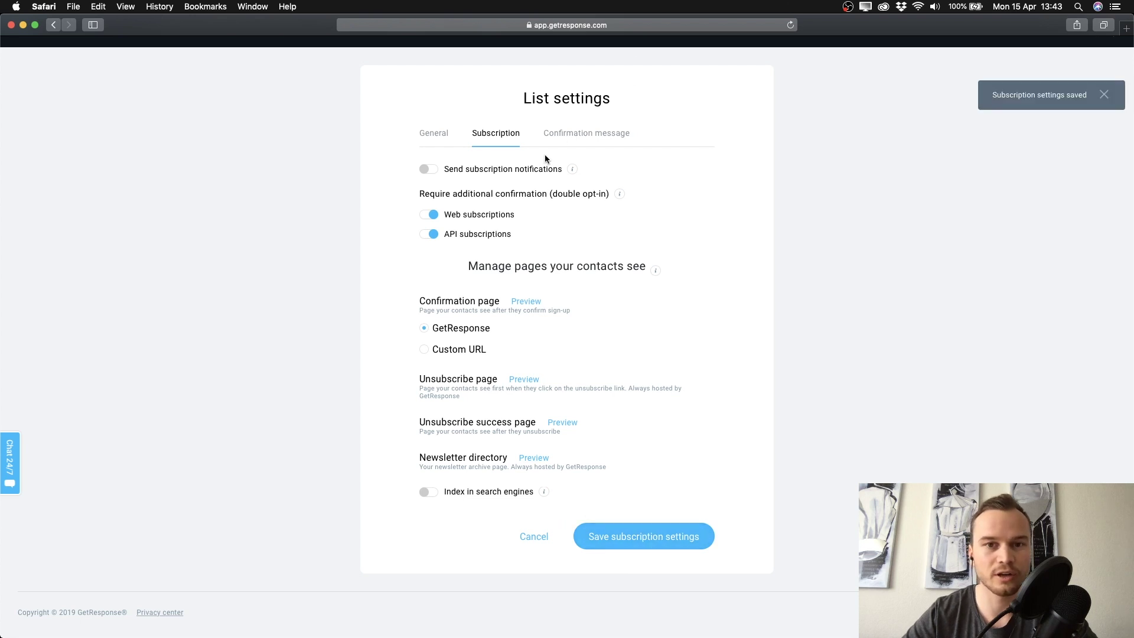
{"action": "left_click", "coordinate": [565, 135]}
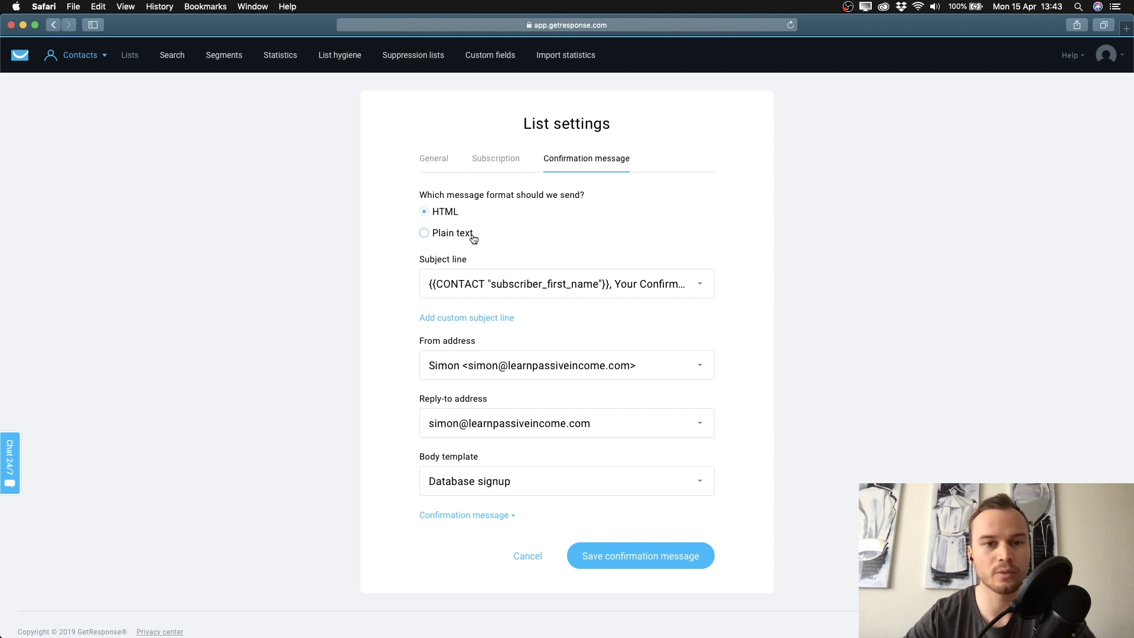
Switch the confirmation message to Plain text and try the Product Delivery Confirmation subject
{"action": "left_click", "coordinate": [432, 236]}
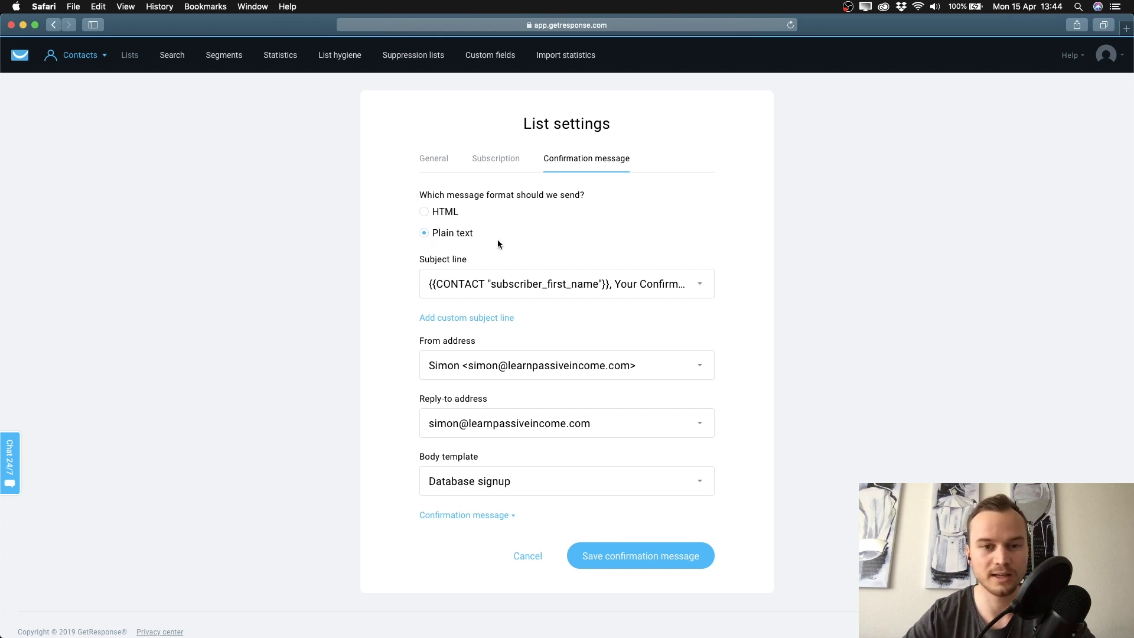
{"action": "left_click", "coordinate": [510, 290]}
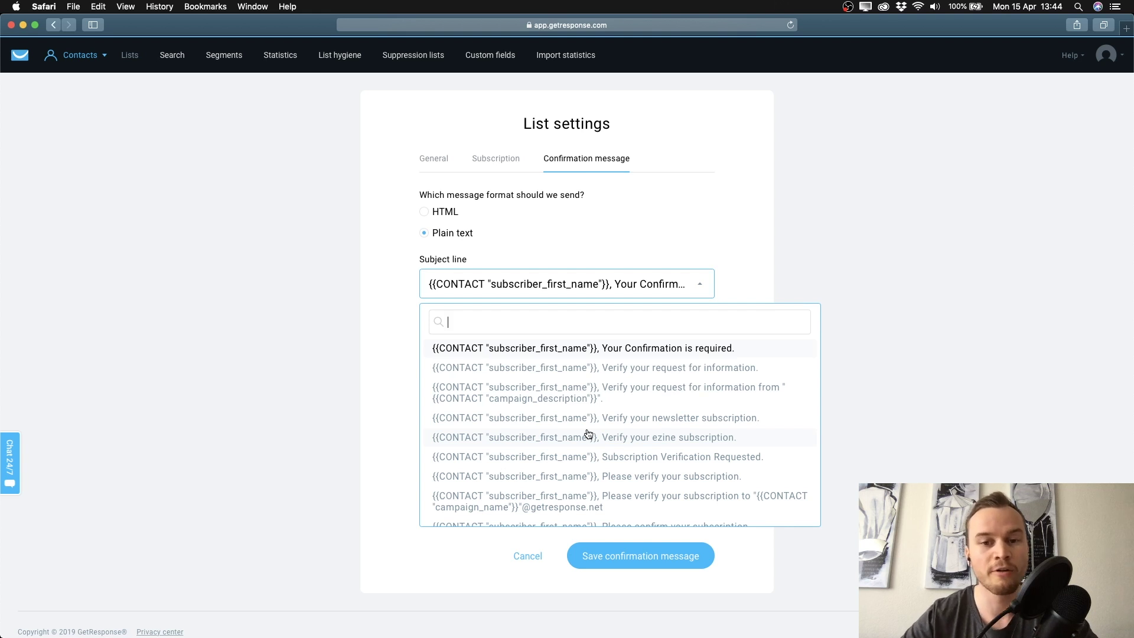
{"action": "scroll", "coordinate": [588, 434], "scroll_direction": "down", "scroll_amount": 3}
{"action": "scroll", "coordinate": [588, 434], "scroll_direction": "down", "scroll_amount": 10}
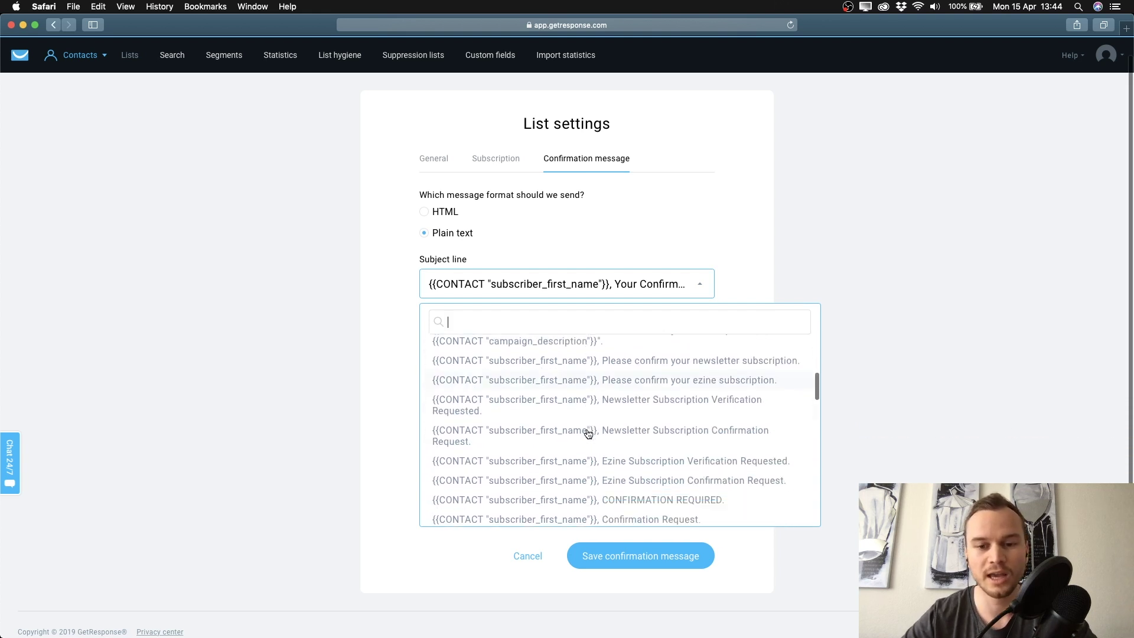
{"action": "scroll", "coordinate": [588, 434], "scroll_direction": "down", "scroll_amount": 8}
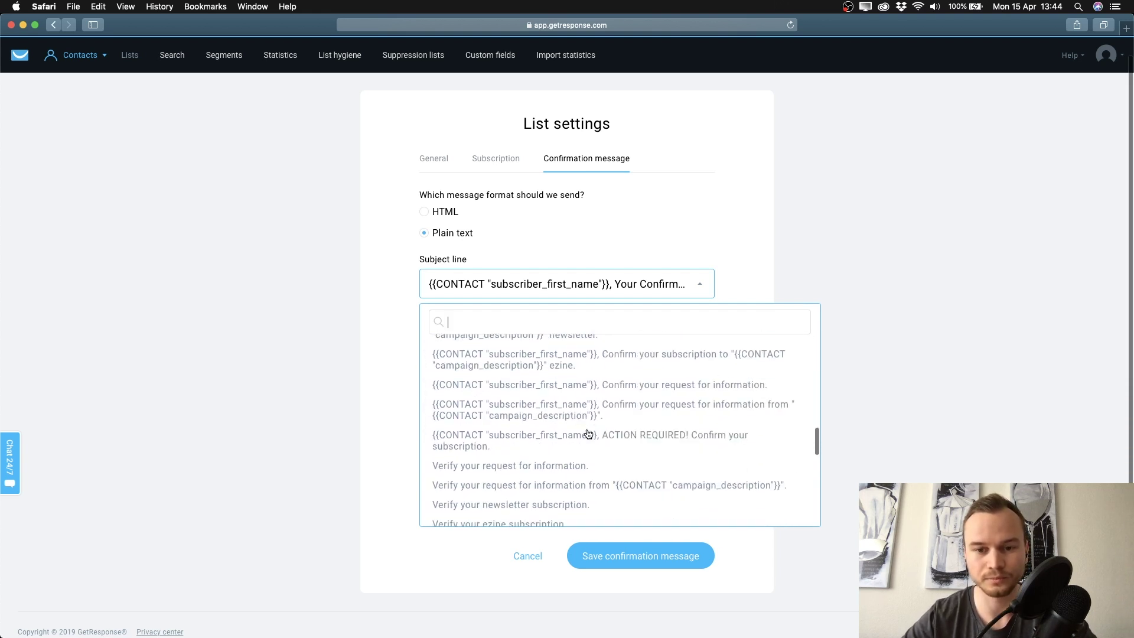
{"action": "scroll", "coordinate": [588, 434], "scroll_direction": "down", "scroll_amount": 2}
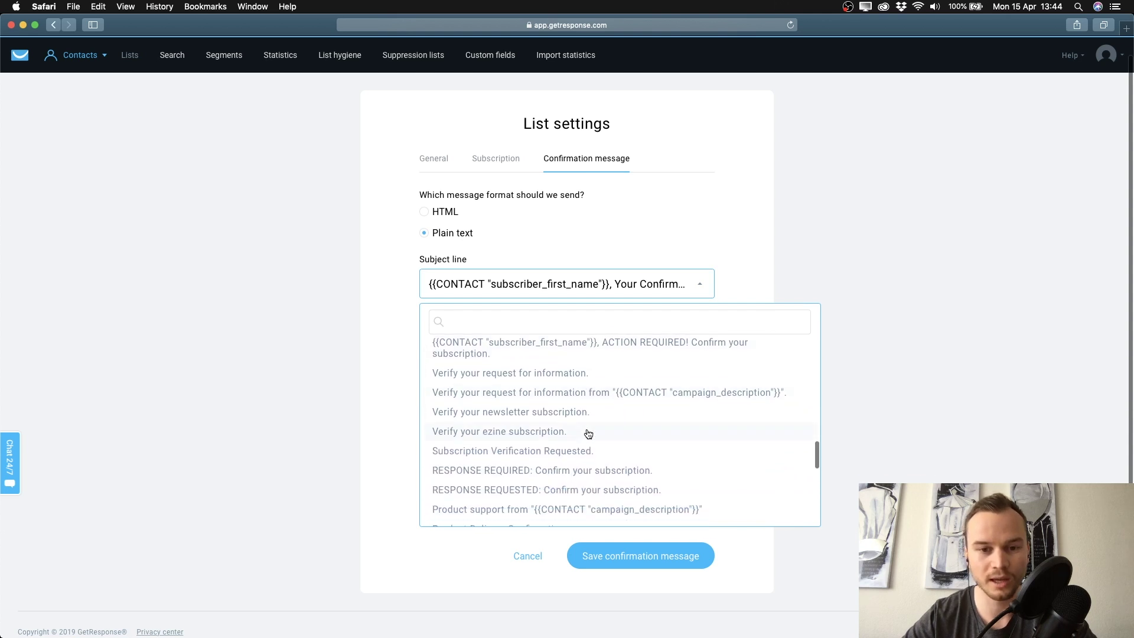
{"action": "scroll", "coordinate": [588, 433], "scroll_direction": "down", "scroll_amount": 6}
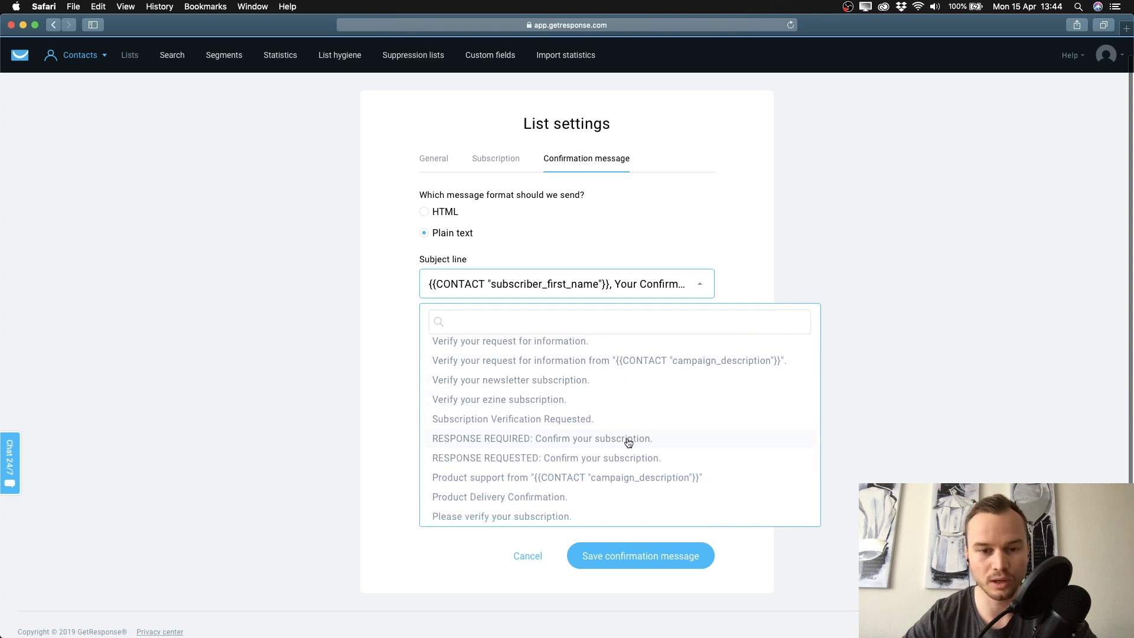
{"action": "left_click", "coordinate": [499, 380]}
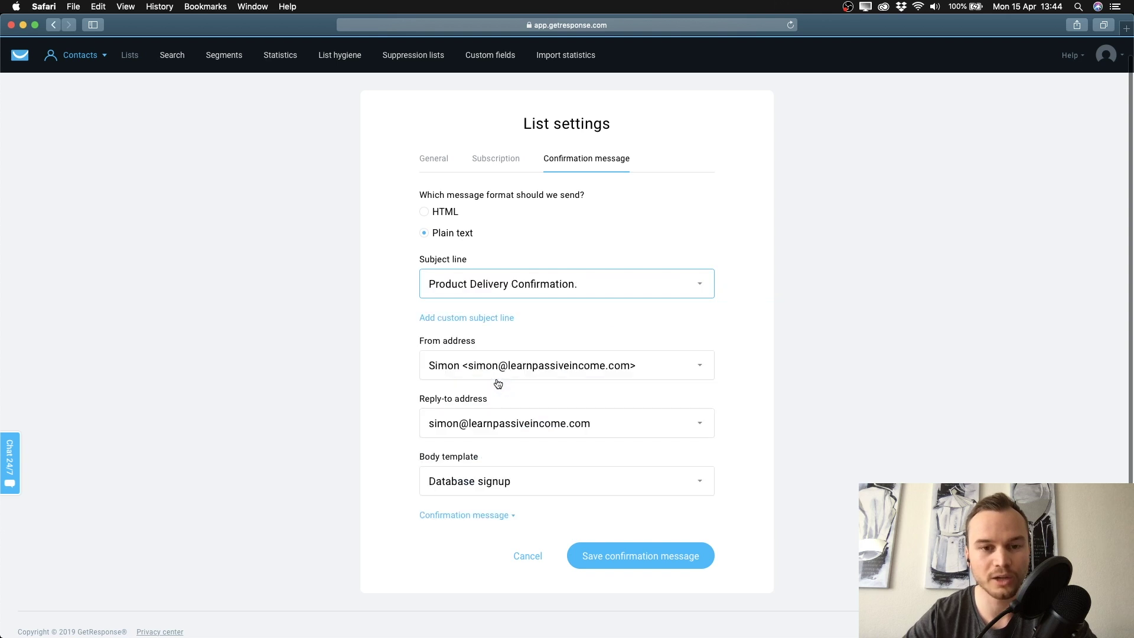
Settle on the subject '{{CONTACT "subscriber_first_name"}}, Your Confirmation is required.'
{"action": "left_click", "coordinate": [449, 294]}
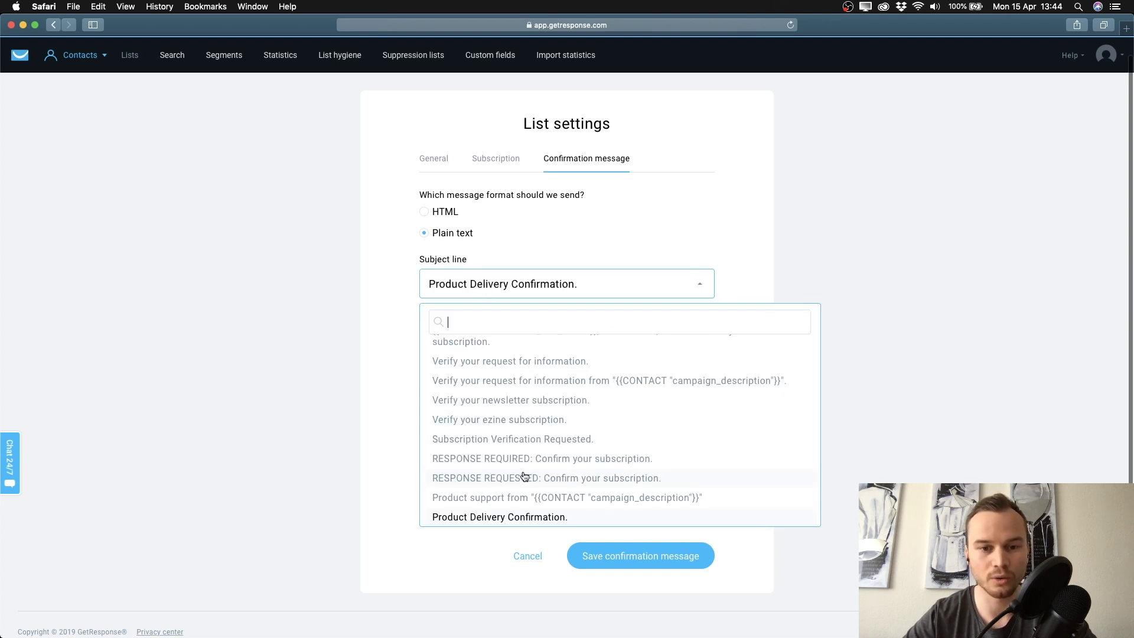
{"action": "scroll", "coordinate": [524, 475], "scroll_direction": "down", "scroll_amount": 1}
{"action": "scroll", "coordinate": [525, 424], "scroll_direction": "up", "scroll_amount": 4}
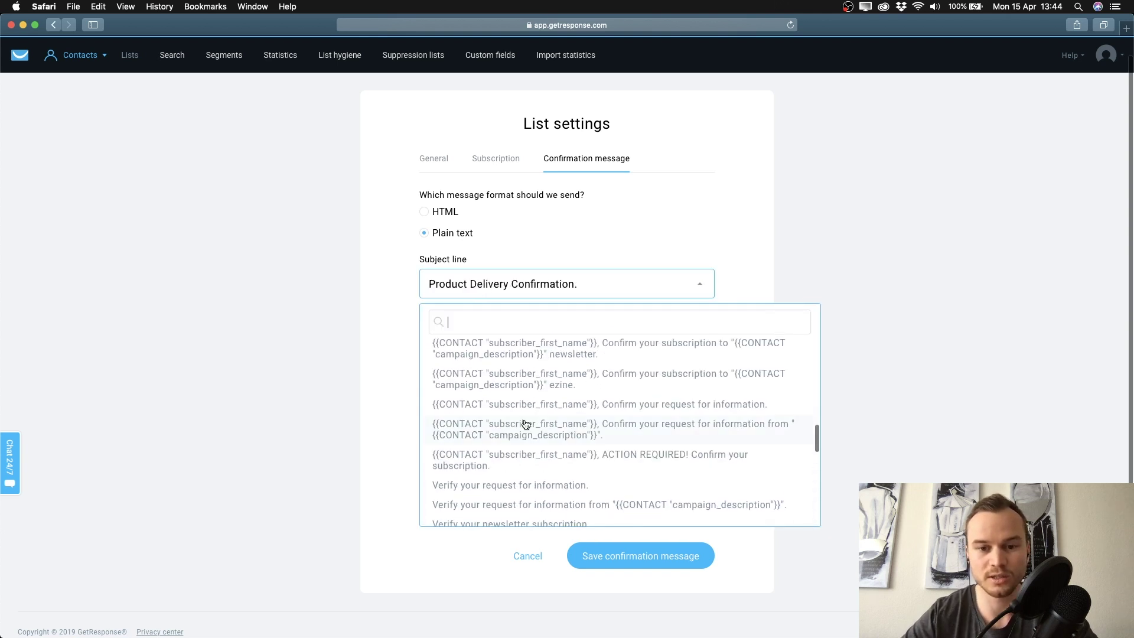
{"action": "scroll", "coordinate": [525, 424], "scroll_direction": "down", "scroll_amount": 2}
{"action": "scroll", "coordinate": [525, 424], "scroll_direction": "up", "scroll_amount": 5}
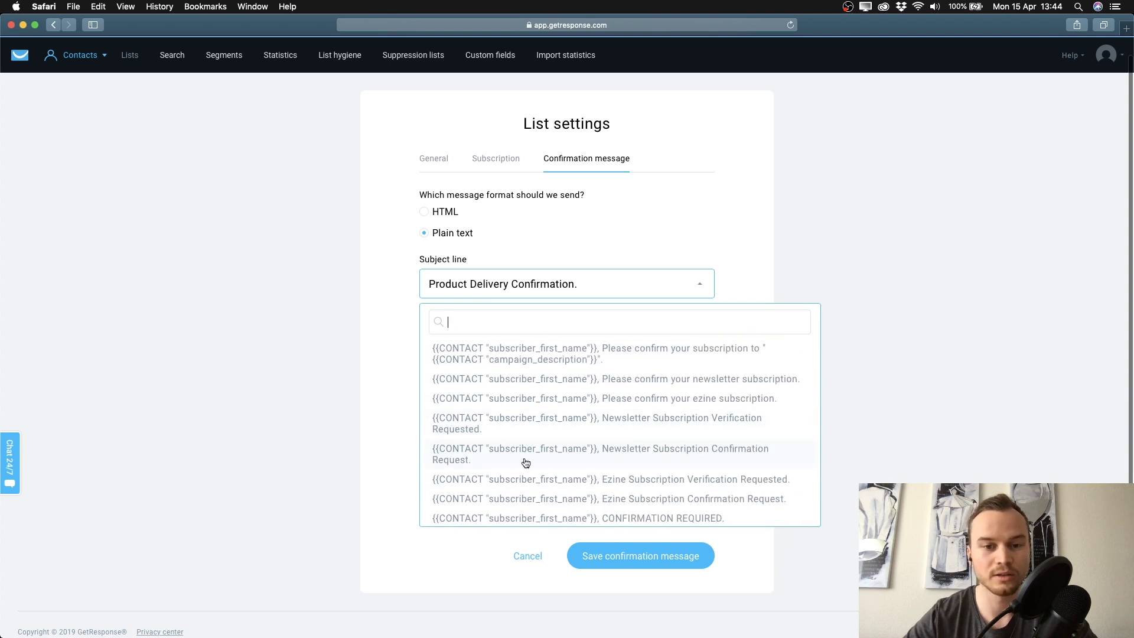
{"action": "left_click", "coordinate": [638, 454]}
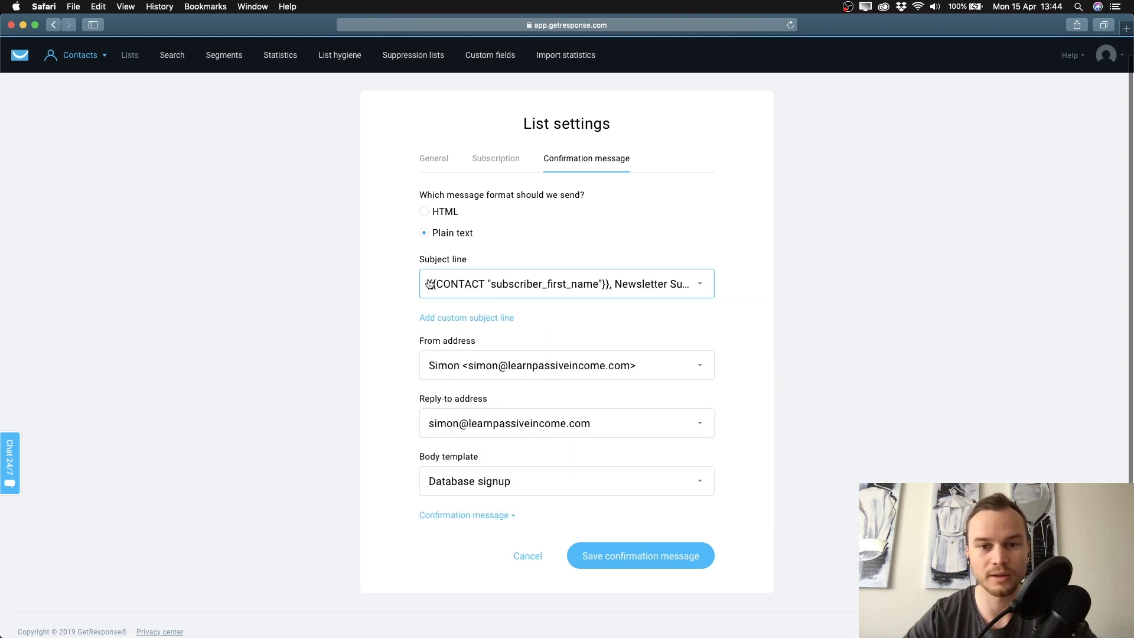
{"action": "left_click", "coordinate": [640, 285]}
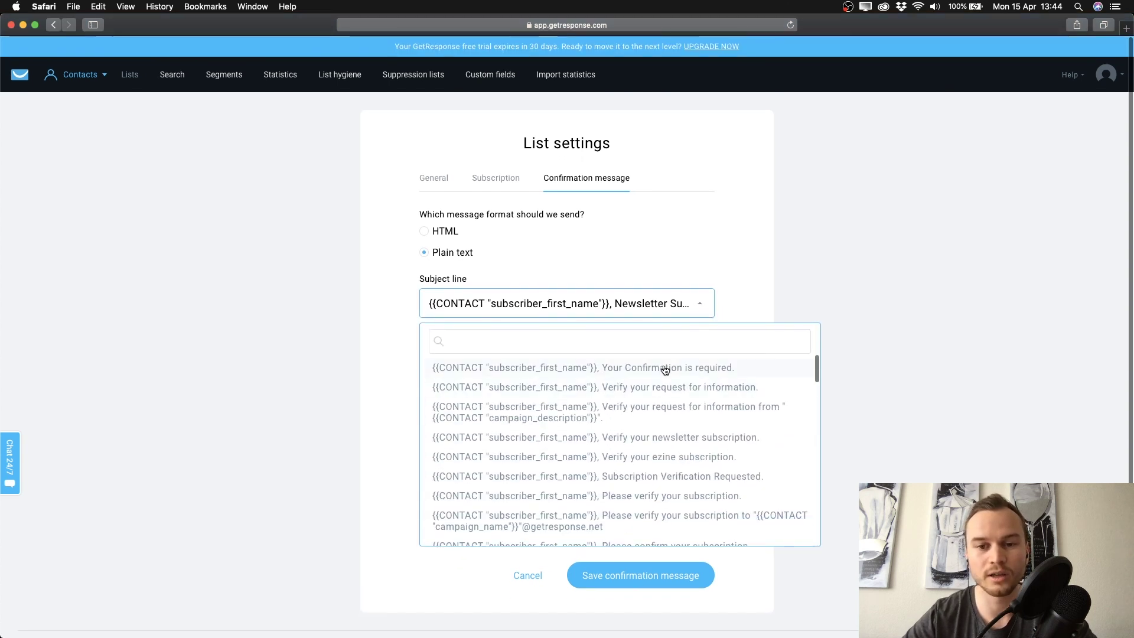
{"action": "left_click", "coordinate": [664, 369]}
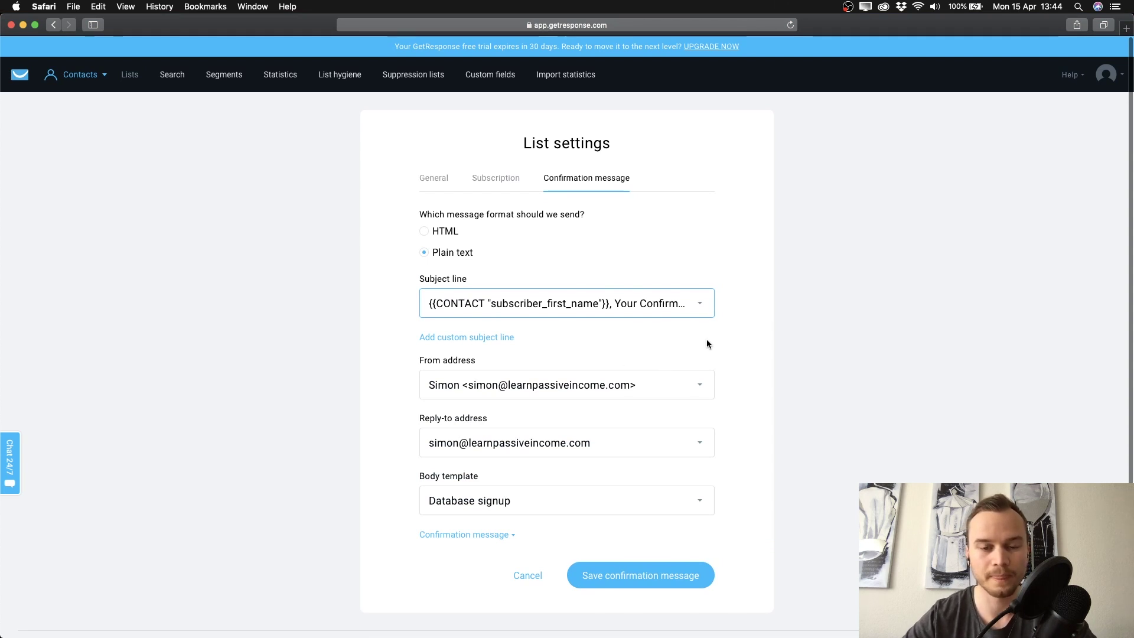
{"action": "scroll", "coordinate": [748, 356], "scroll_direction": "down", "scroll_amount": 1}
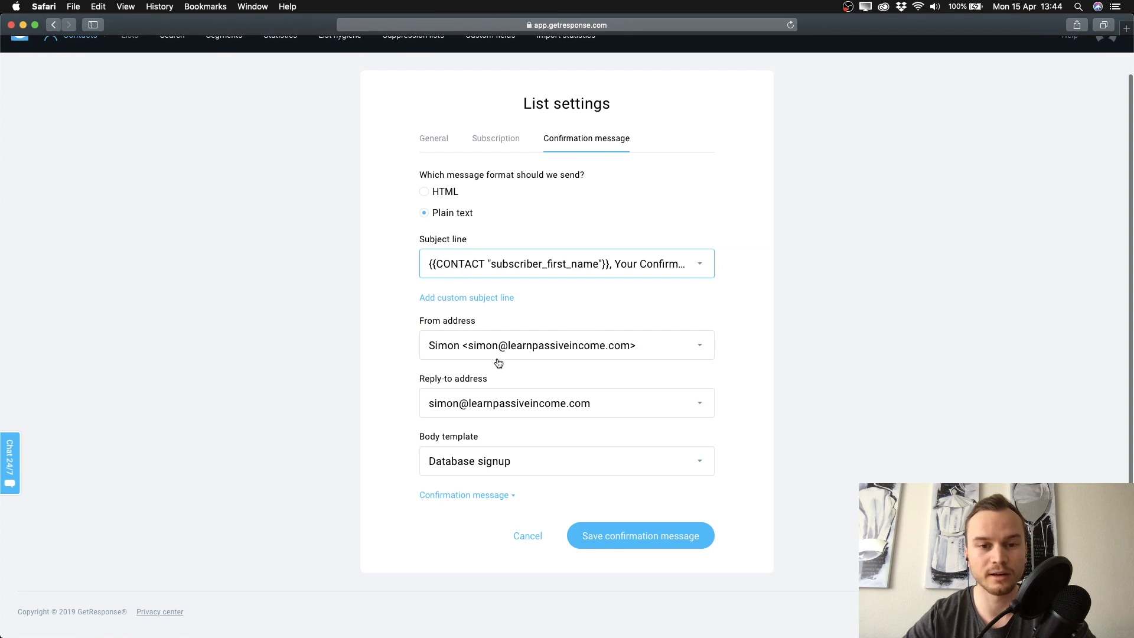
{"action": "left_click", "coordinate": [707, 353]}
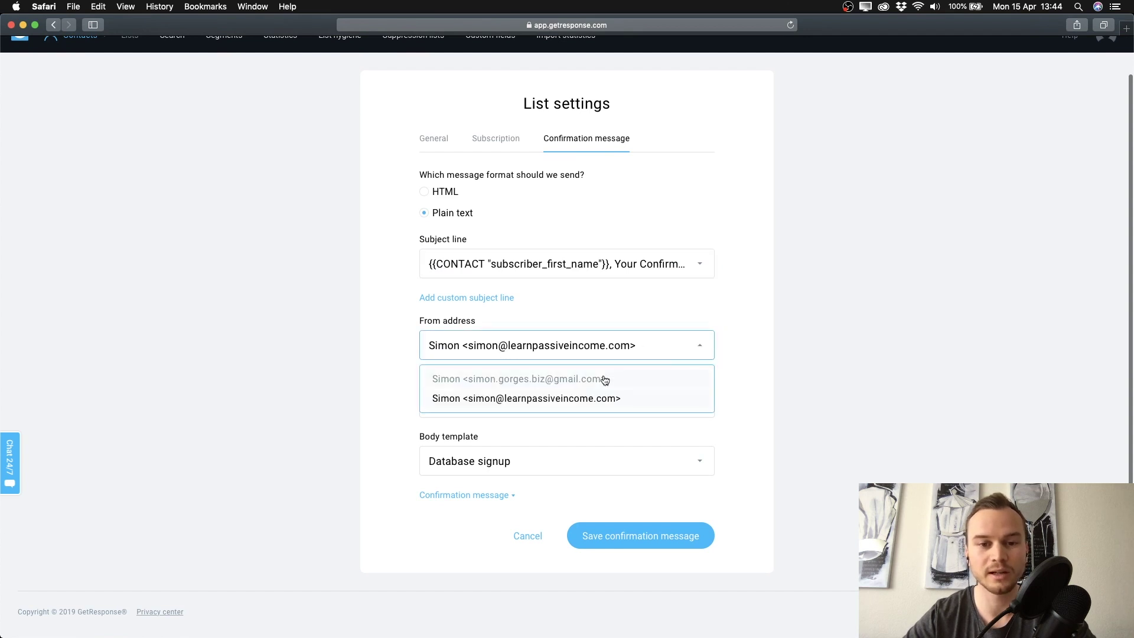
{"action": "left_click", "coordinate": [544, 381]}
{"action": "left_click", "coordinate": [706, 349]}
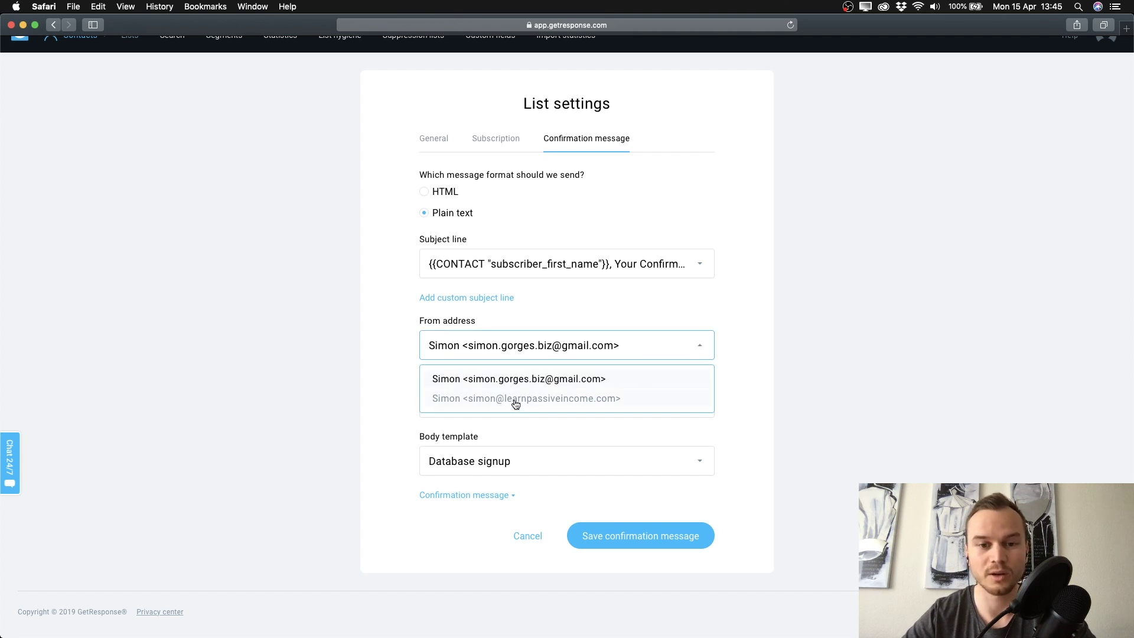
{"action": "left_click", "coordinate": [516, 399]}
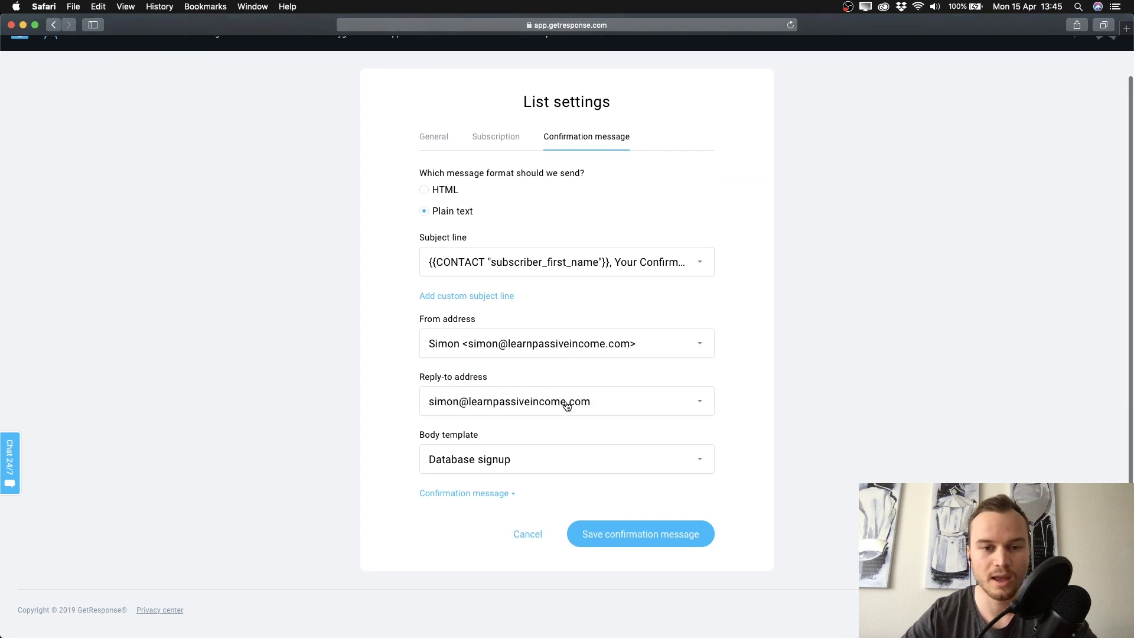
{"action": "left_click", "coordinate": [633, 404]}
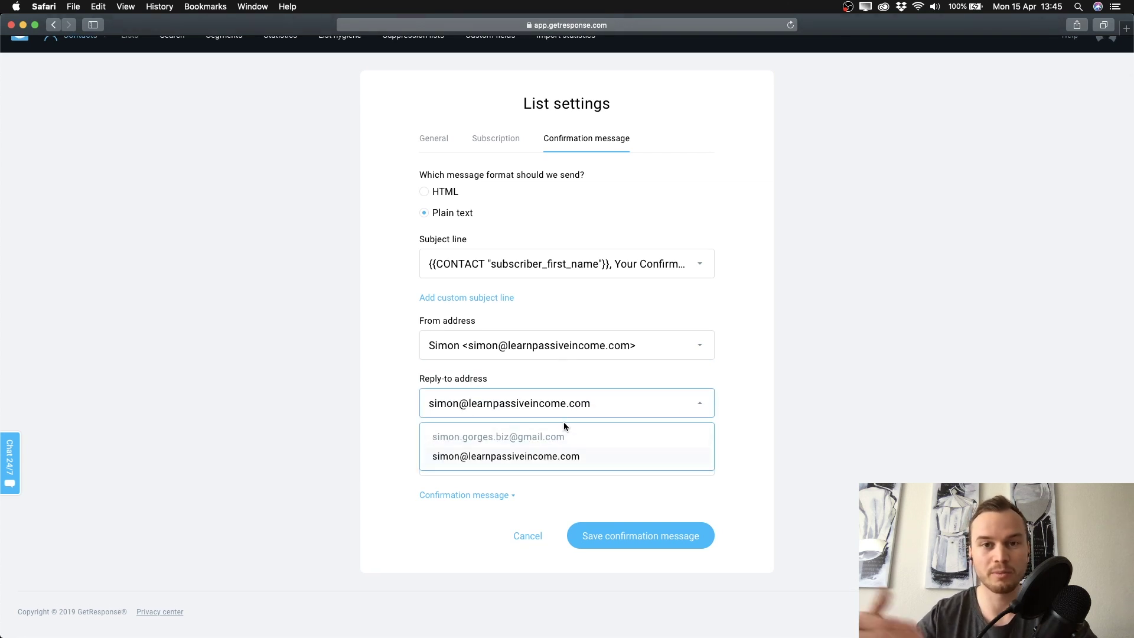
{"action": "left_click", "coordinate": [531, 439]}
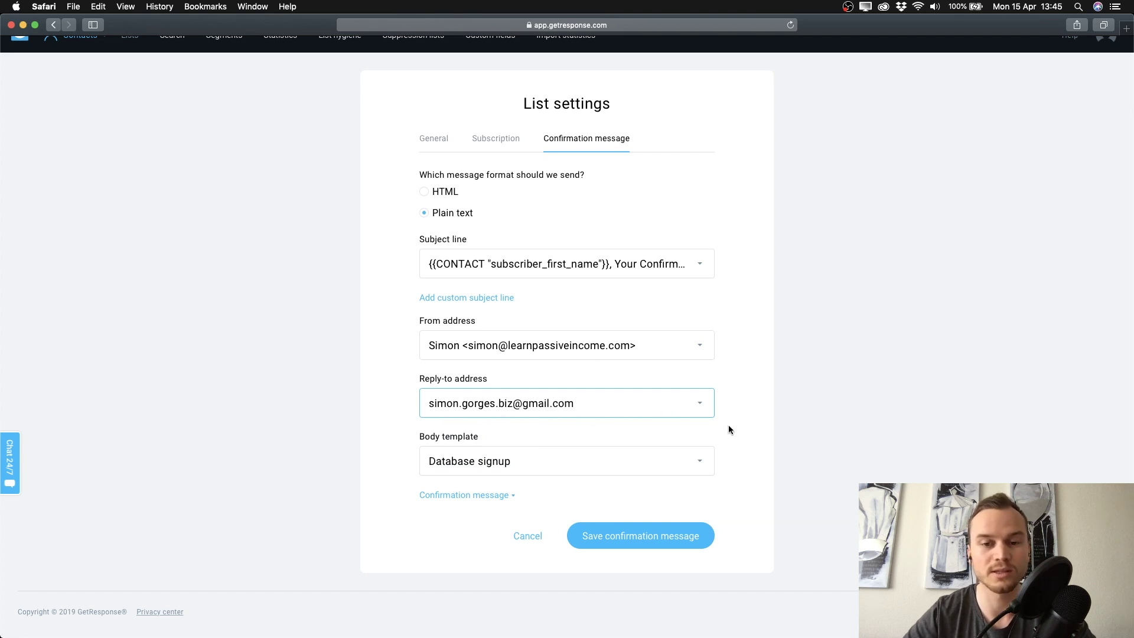
{"action": "left_click", "coordinate": [701, 406]}
{"action": "left_click", "coordinate": [548, 459]}
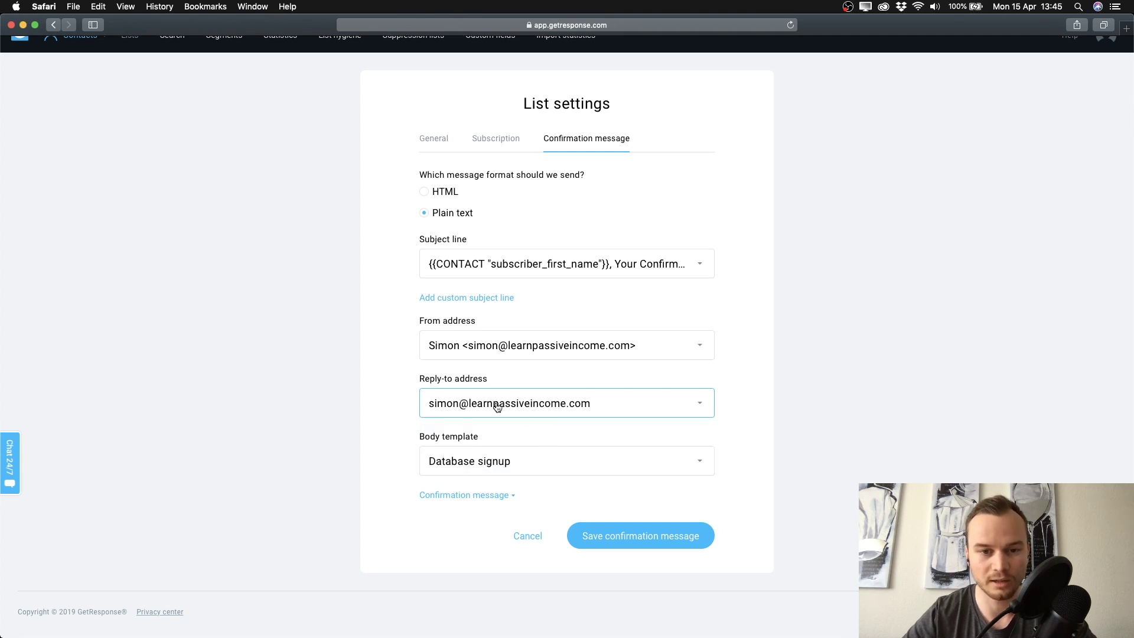
{"action": "scroll", "coordinate": [555, 436], "scroll_direction": "down", "scroll_amount": 1}
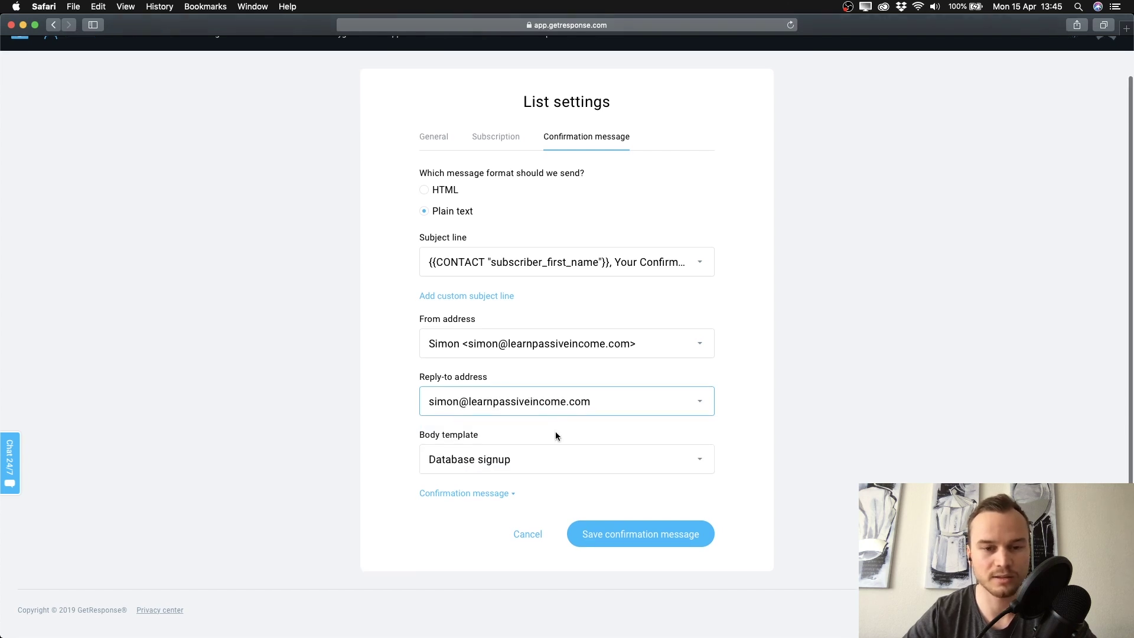
Expand the confirmation message text and open the Body template dropdown
{"action": "left_click", "coordinate": [484, 496]}
{"action": "scroll", "coordinate": [398, 439], "scroll_direction": "down", "scroll_amount": 5}
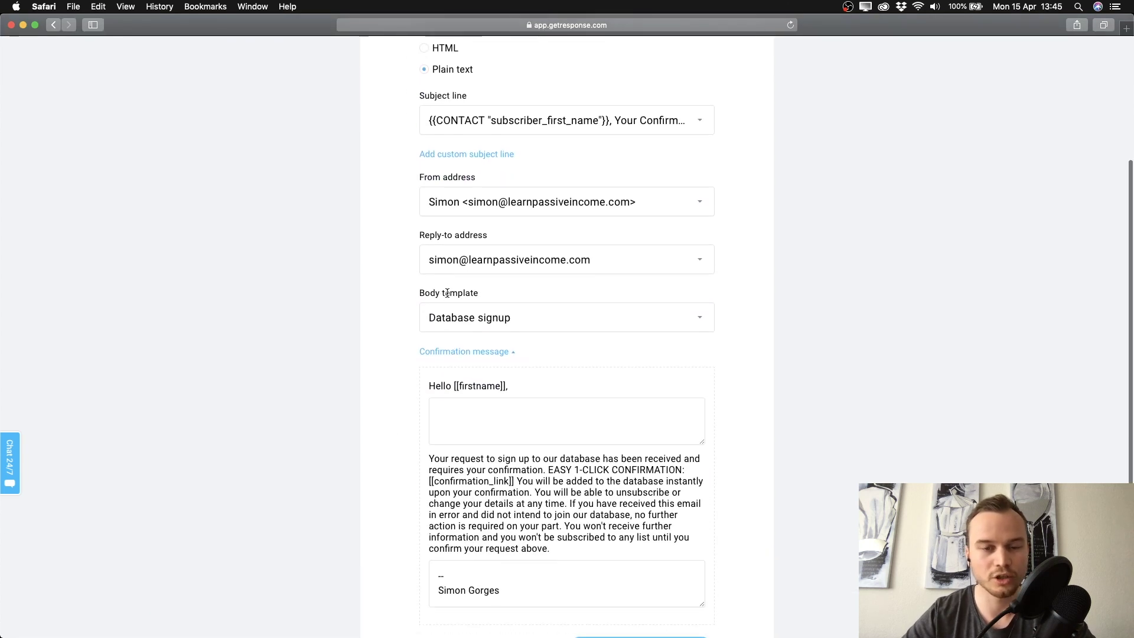
{"action": "scroll", "coordinate": [598, 470], "scroll_direction": "down", "scroll_amount": 1}
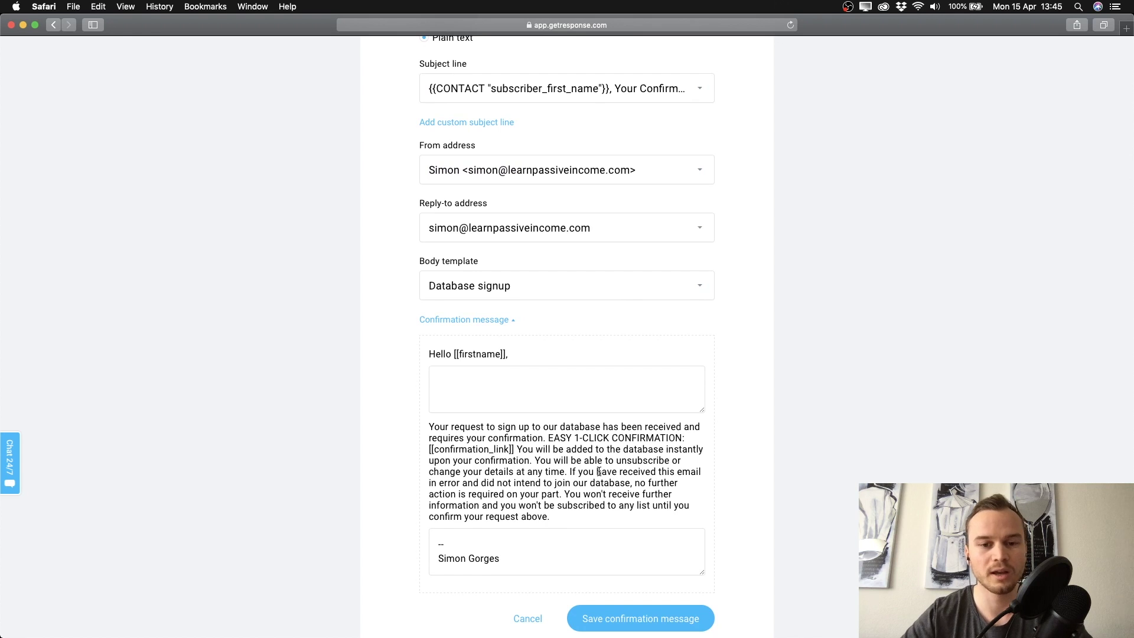
{"action": "left_click", "coordinate": [708, 290]}
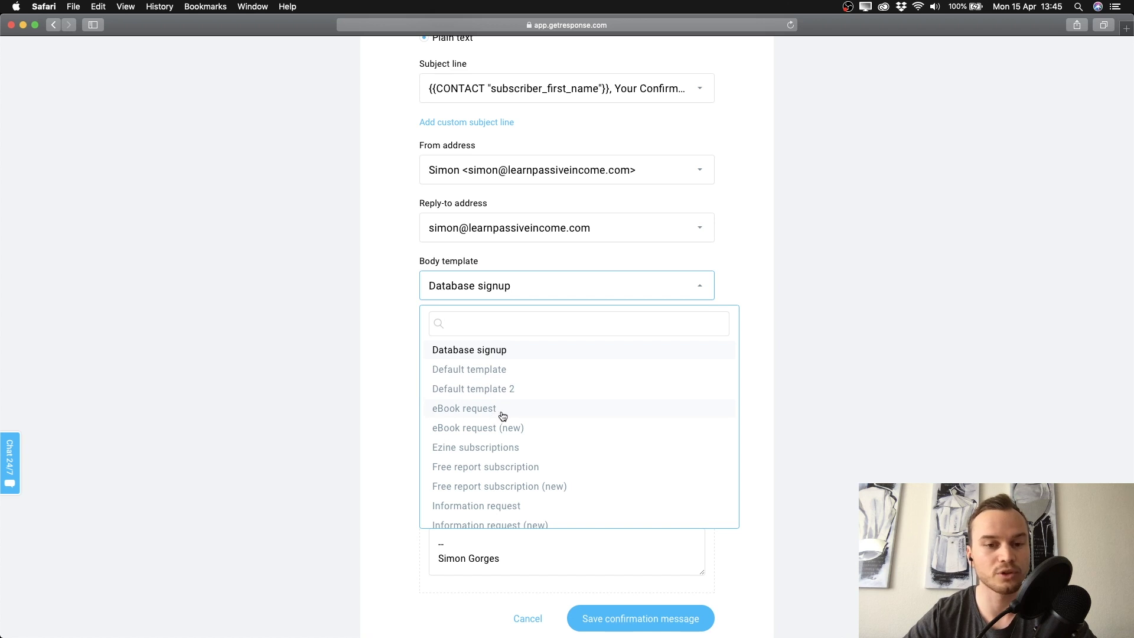
Choose the eBook request body template and select its greeting box
{"action": "left_click", "coordinate": [477, 412]}
{"action": "scroll", "coordinate": [488, 316], "scroll_direction": "down", "scroll_amount": 2}
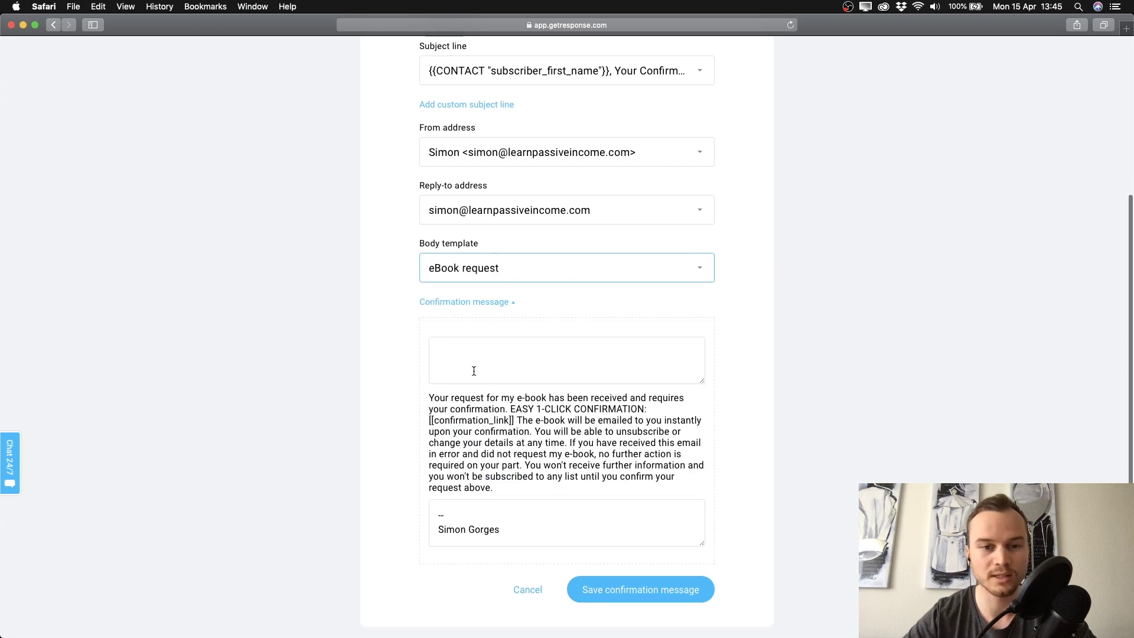
{"action": "left_click", "coordinate": [469, 308]}
{"action": "scroll", "coordinate": [468, 306], "scroll_direction": "down", "scroll_amount": 1}
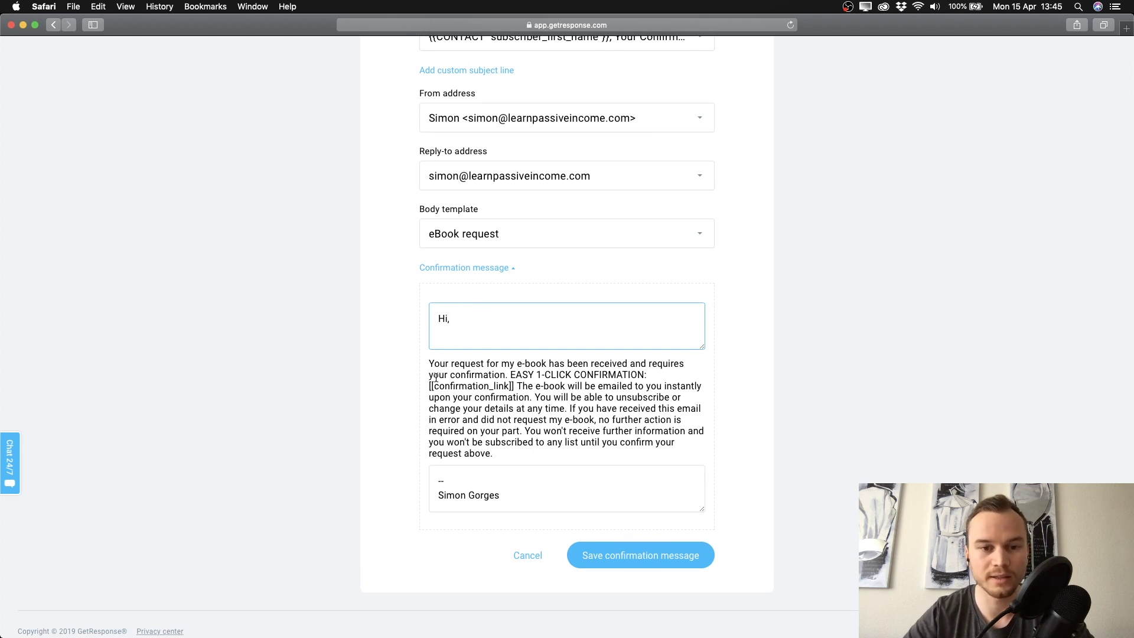
Review the message text, the [[confirmation_link]] placeholder and the signature
{"action": "left_click_drag", "start_coordinate": [430, 363], "coordinate": [554, 413]}
{"action": "left_click", "coordinate": [482, 364]}
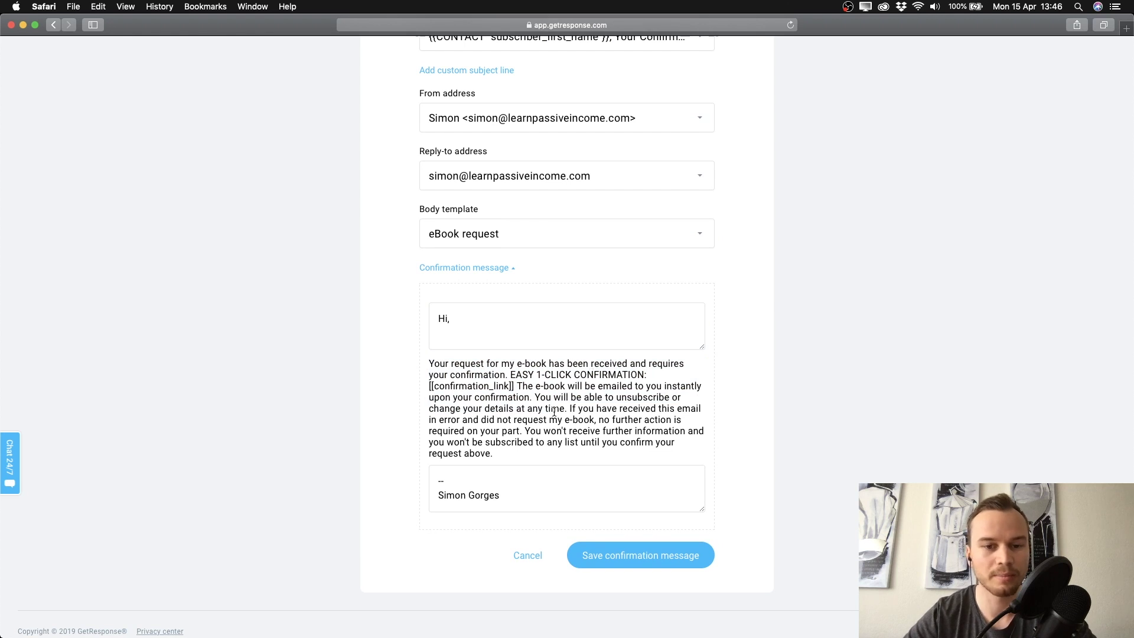
{"action": "scroll", "coordinate": [553, 412], "scroll_direction": "down", "scroll_amount": 1}
{"action": "left_click_drag", "start_coordinate": [435, 375], "coordinate": [497, 377]}
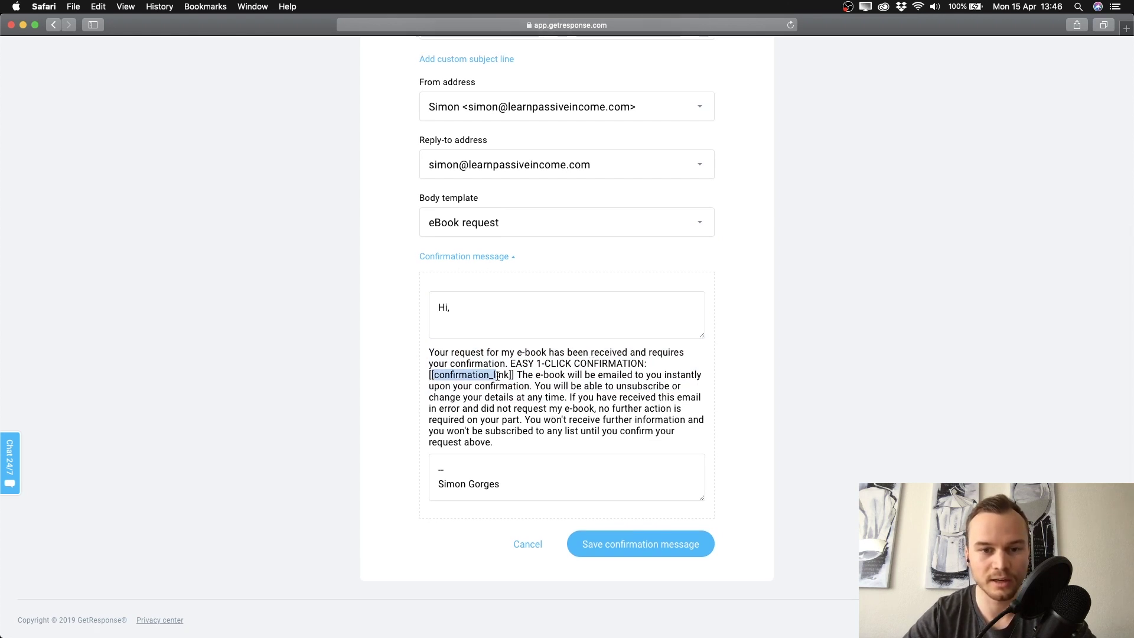
{"action": "left_click", "coordinate": [513, 383]}
{"action": "scroll", "coordinate": [514, 390], "scroll_direction": "down", "scroll_amount": 1}
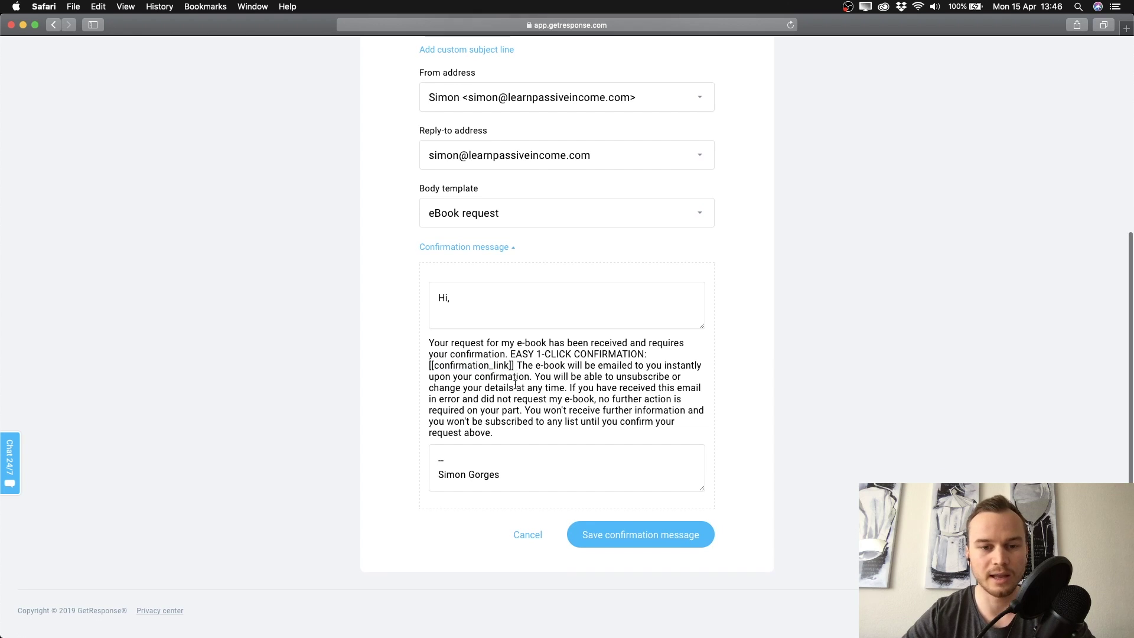
{"action": "left_click_drag", "start_coordinate": [501, 476], "coordinate": [483, 474]}
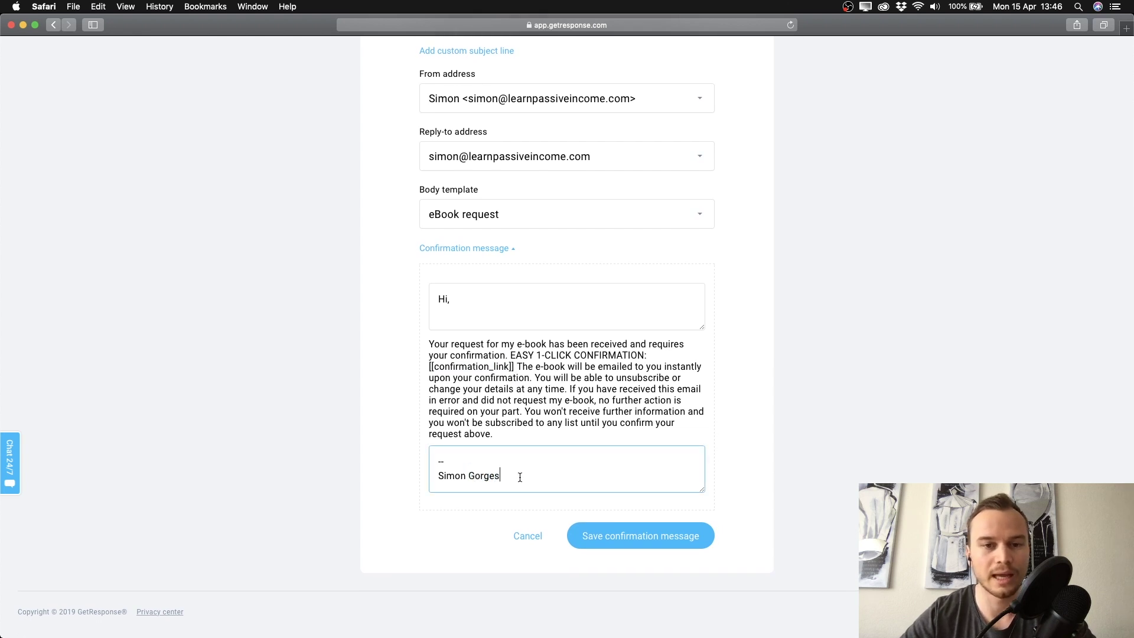
{"action": "scroll", "coordinate": [520, 477], "scroll_direction": "up", "scroll_amount": 2}
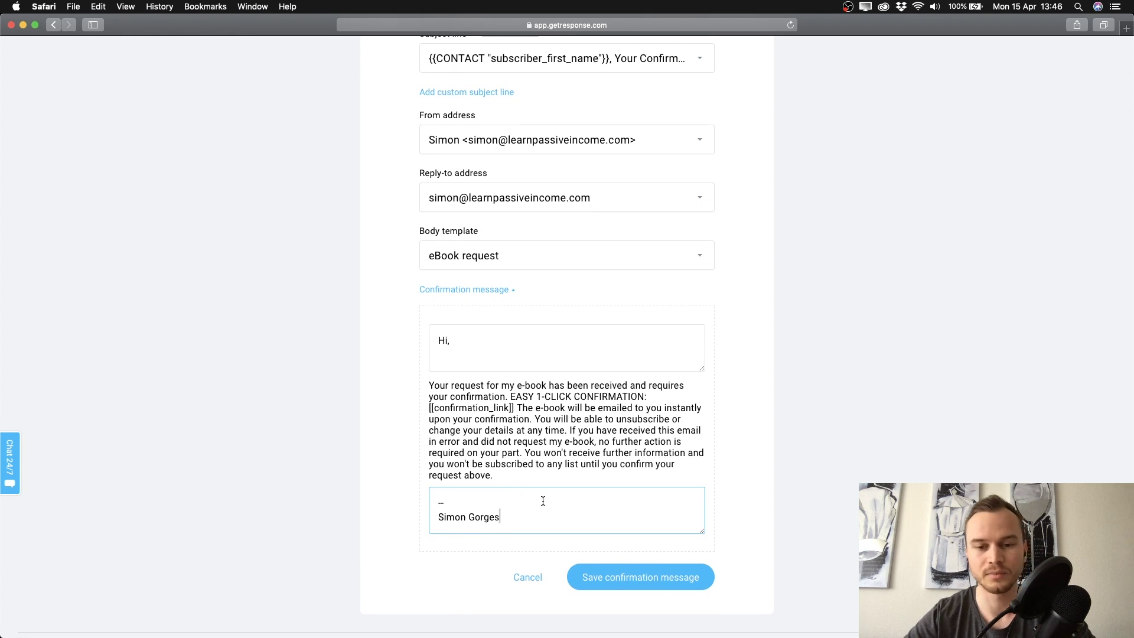
{"action": "scroll", "coordinate": [542, 500], "scroll_direction": "down", "scroll_amount": 1}
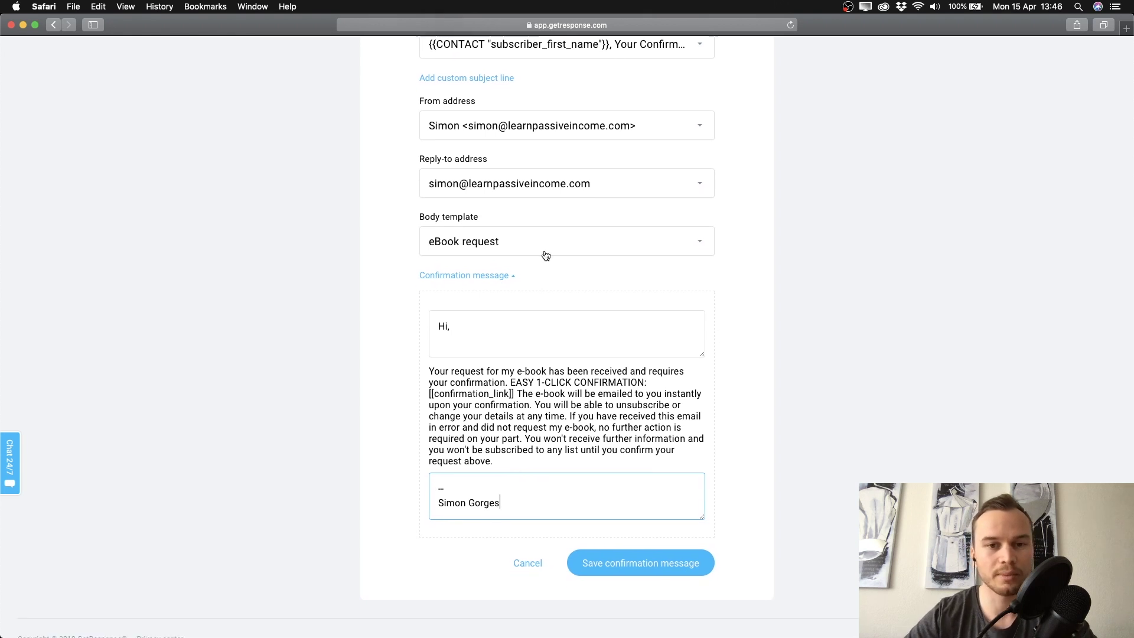
Save the confirmation message, then enlarge the e-book cover image in the landing page editor
{"action": "left_click", "coordinate": [624, 578]}
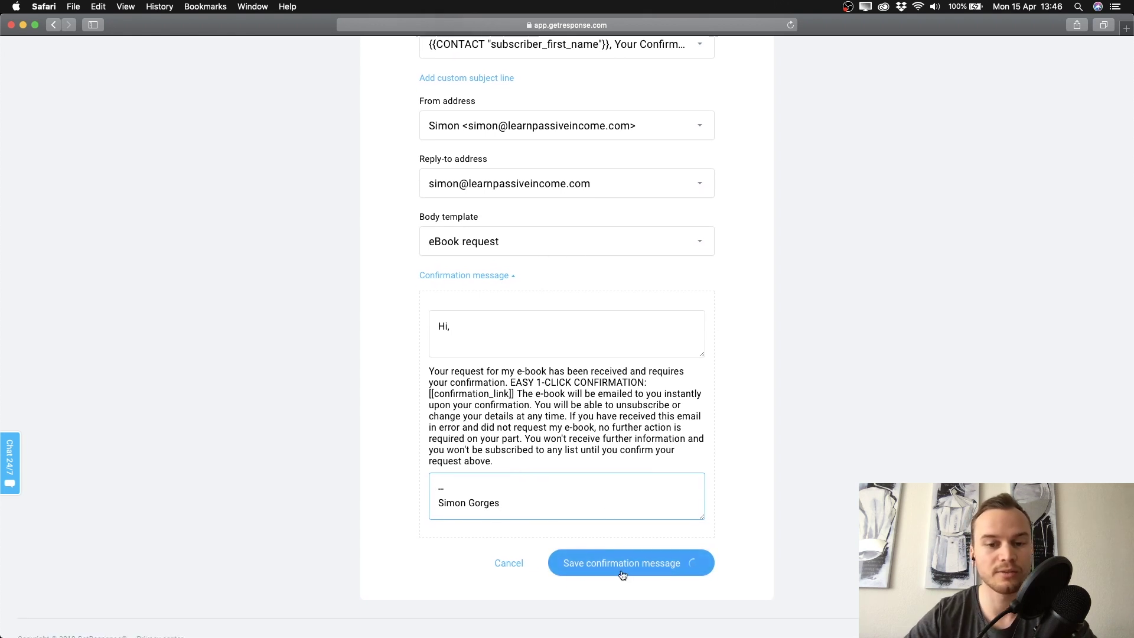
{"action": "scroll", "coordinate": [651, 475], "scroll_direction": "up", "scroll_amount": 5}
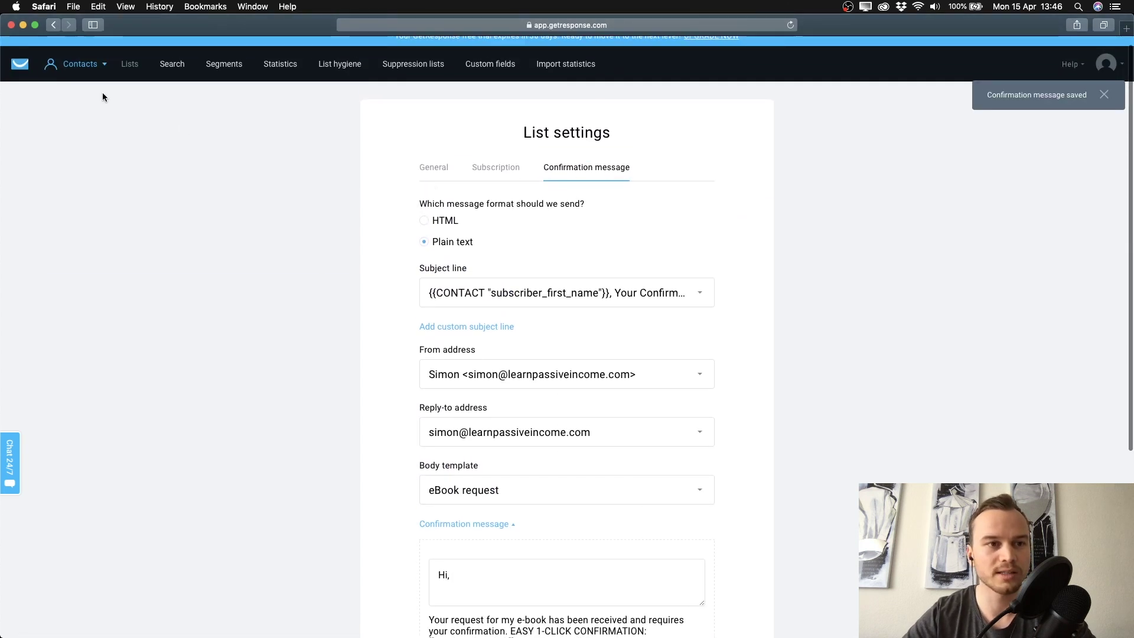
{"action": "left_click", "coordinate": [86, 74]}
{"action": "left_click", "coordinate": [163, 113]}
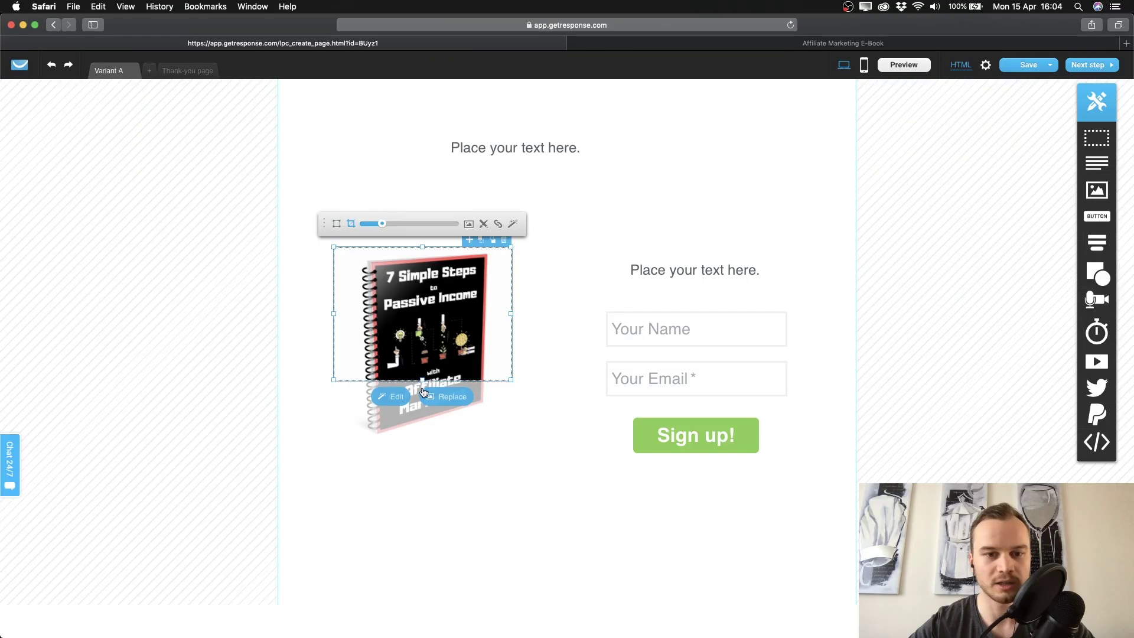
{"action": "left_click_drag", "start_coordinate": [423, 381], "coordinate": [423, 438]}
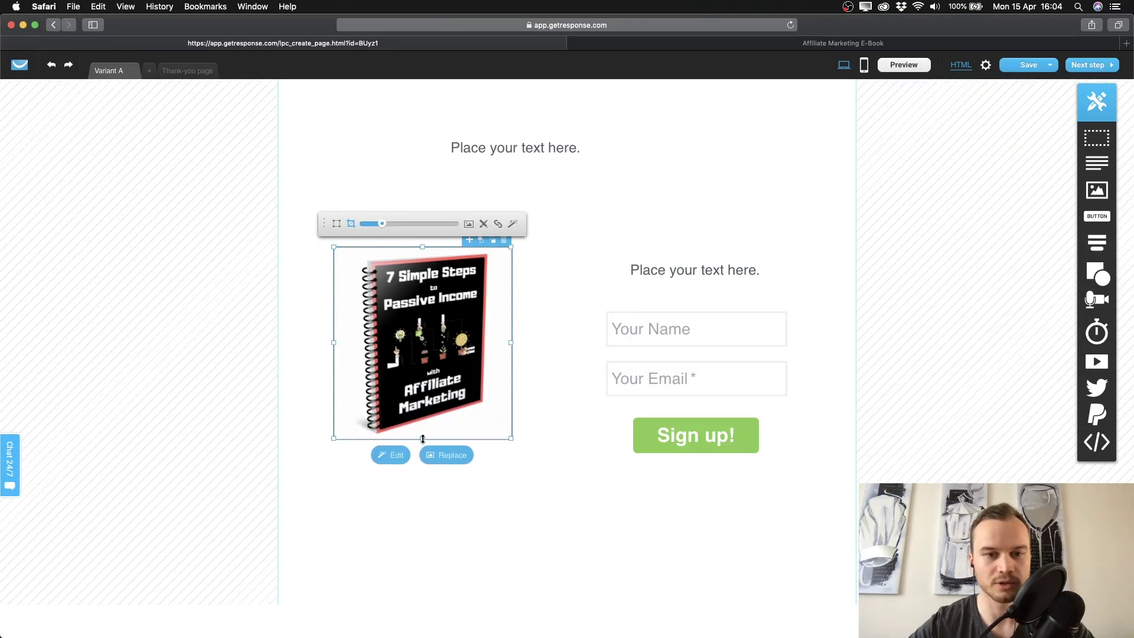
{"action": "left_click_drag", "start_coordinate": [513, 440], "coordinate": [576, 514]}
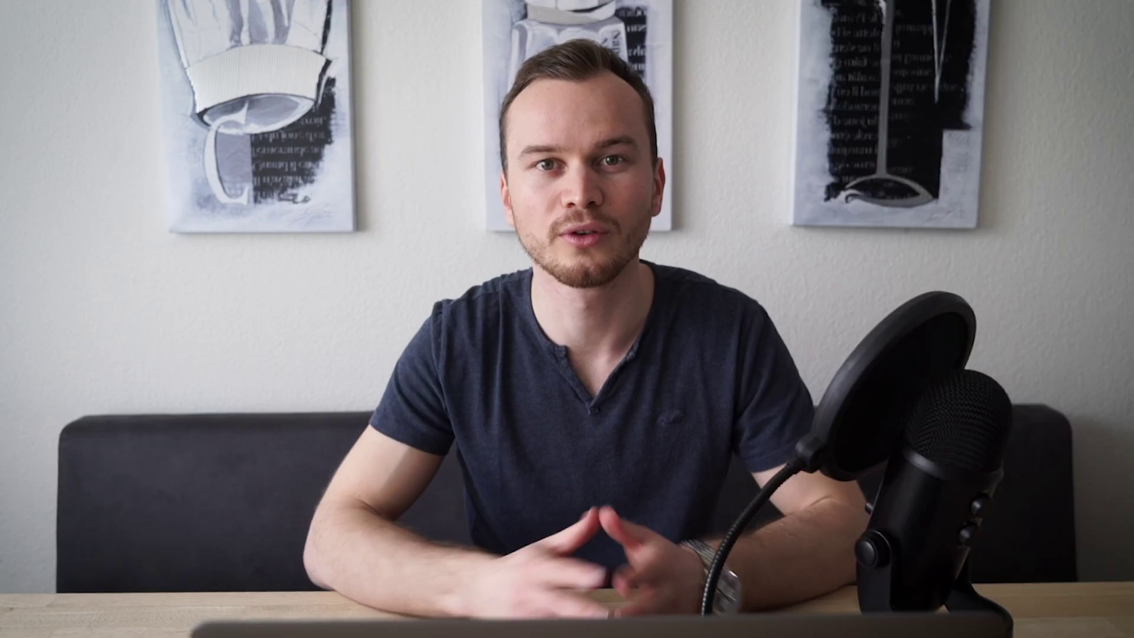